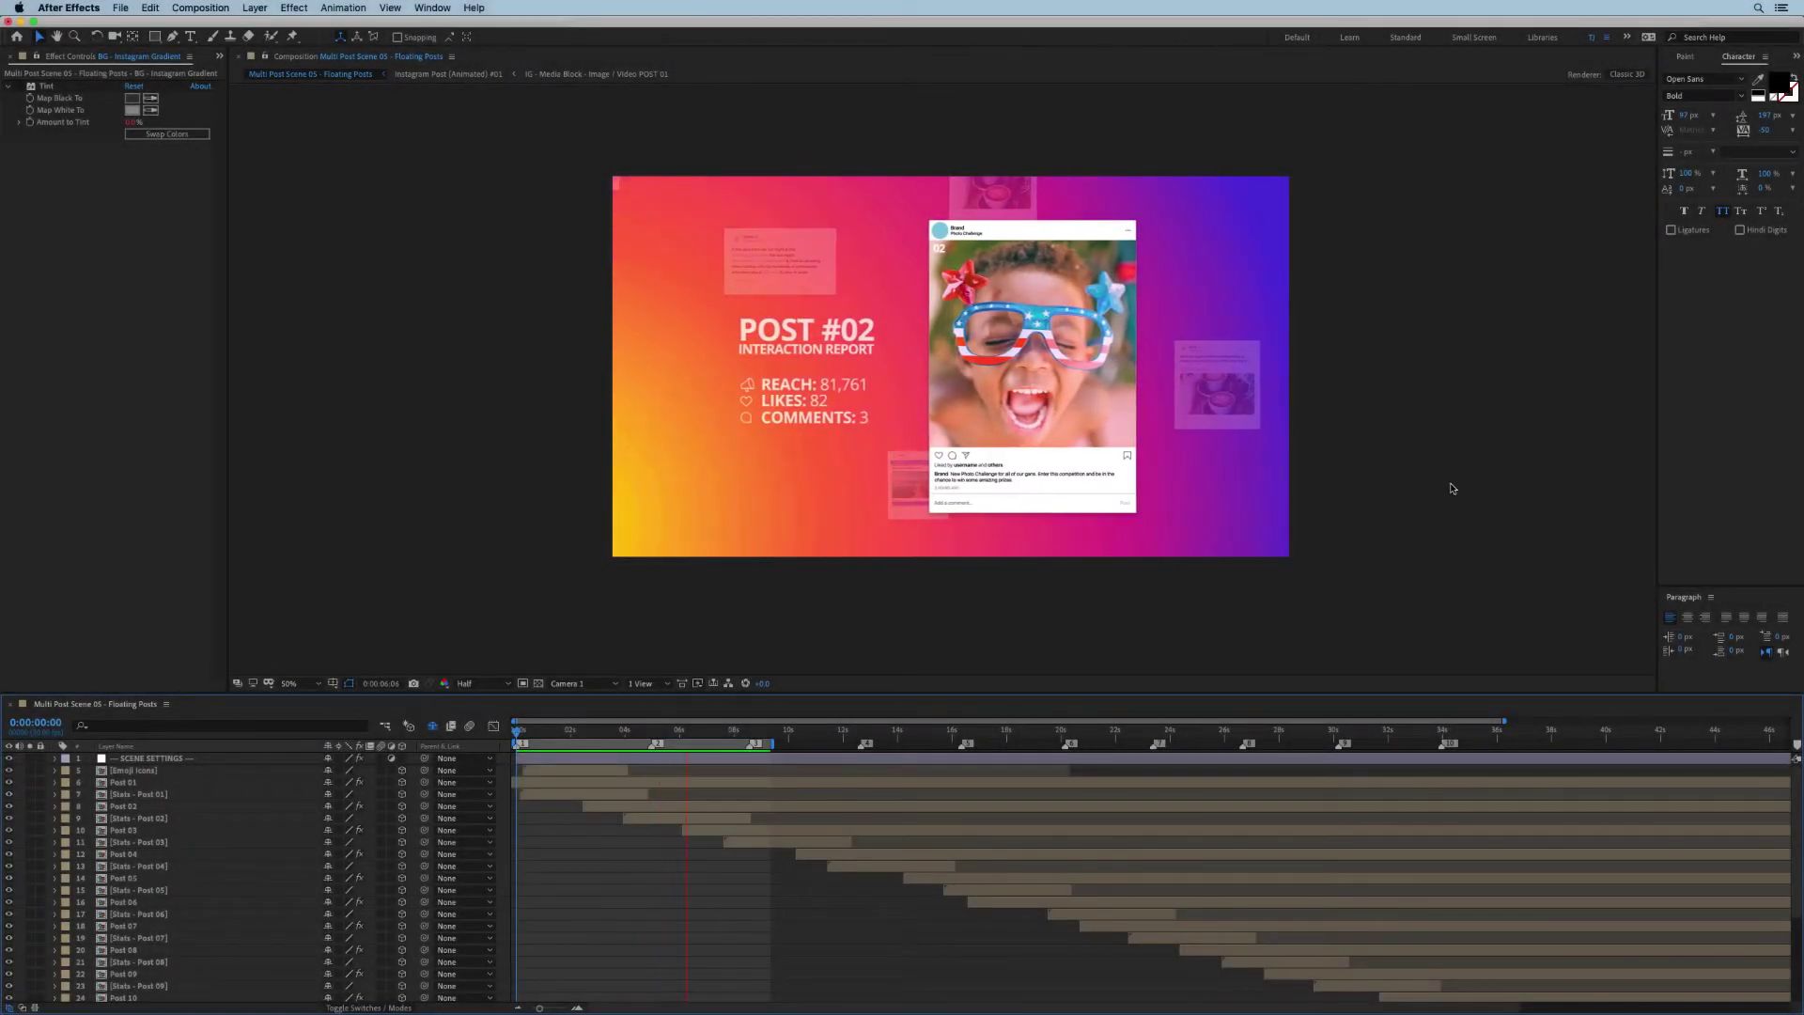
- Preview the camera move into Post #02, inspect SCENE SETTINGS' Animation Setup, then advance to the next post
left_click_drag(719, 734, 675, 736)
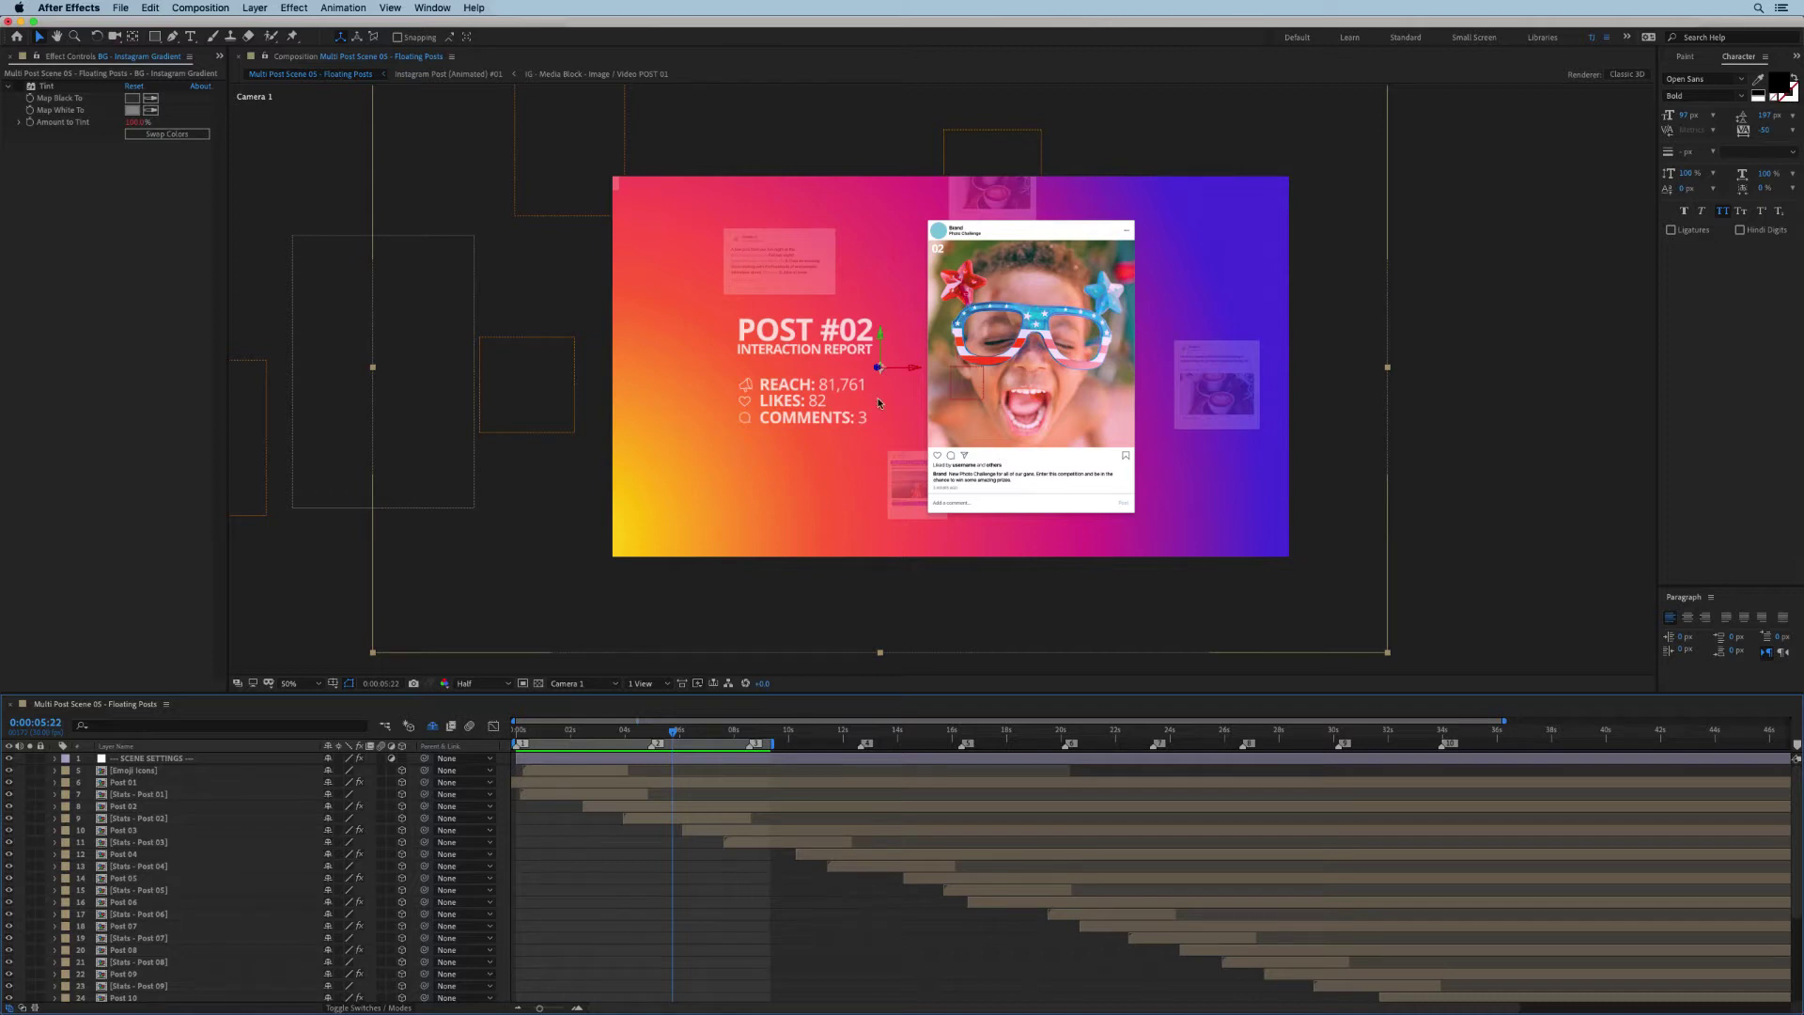
left_click(174, 760)
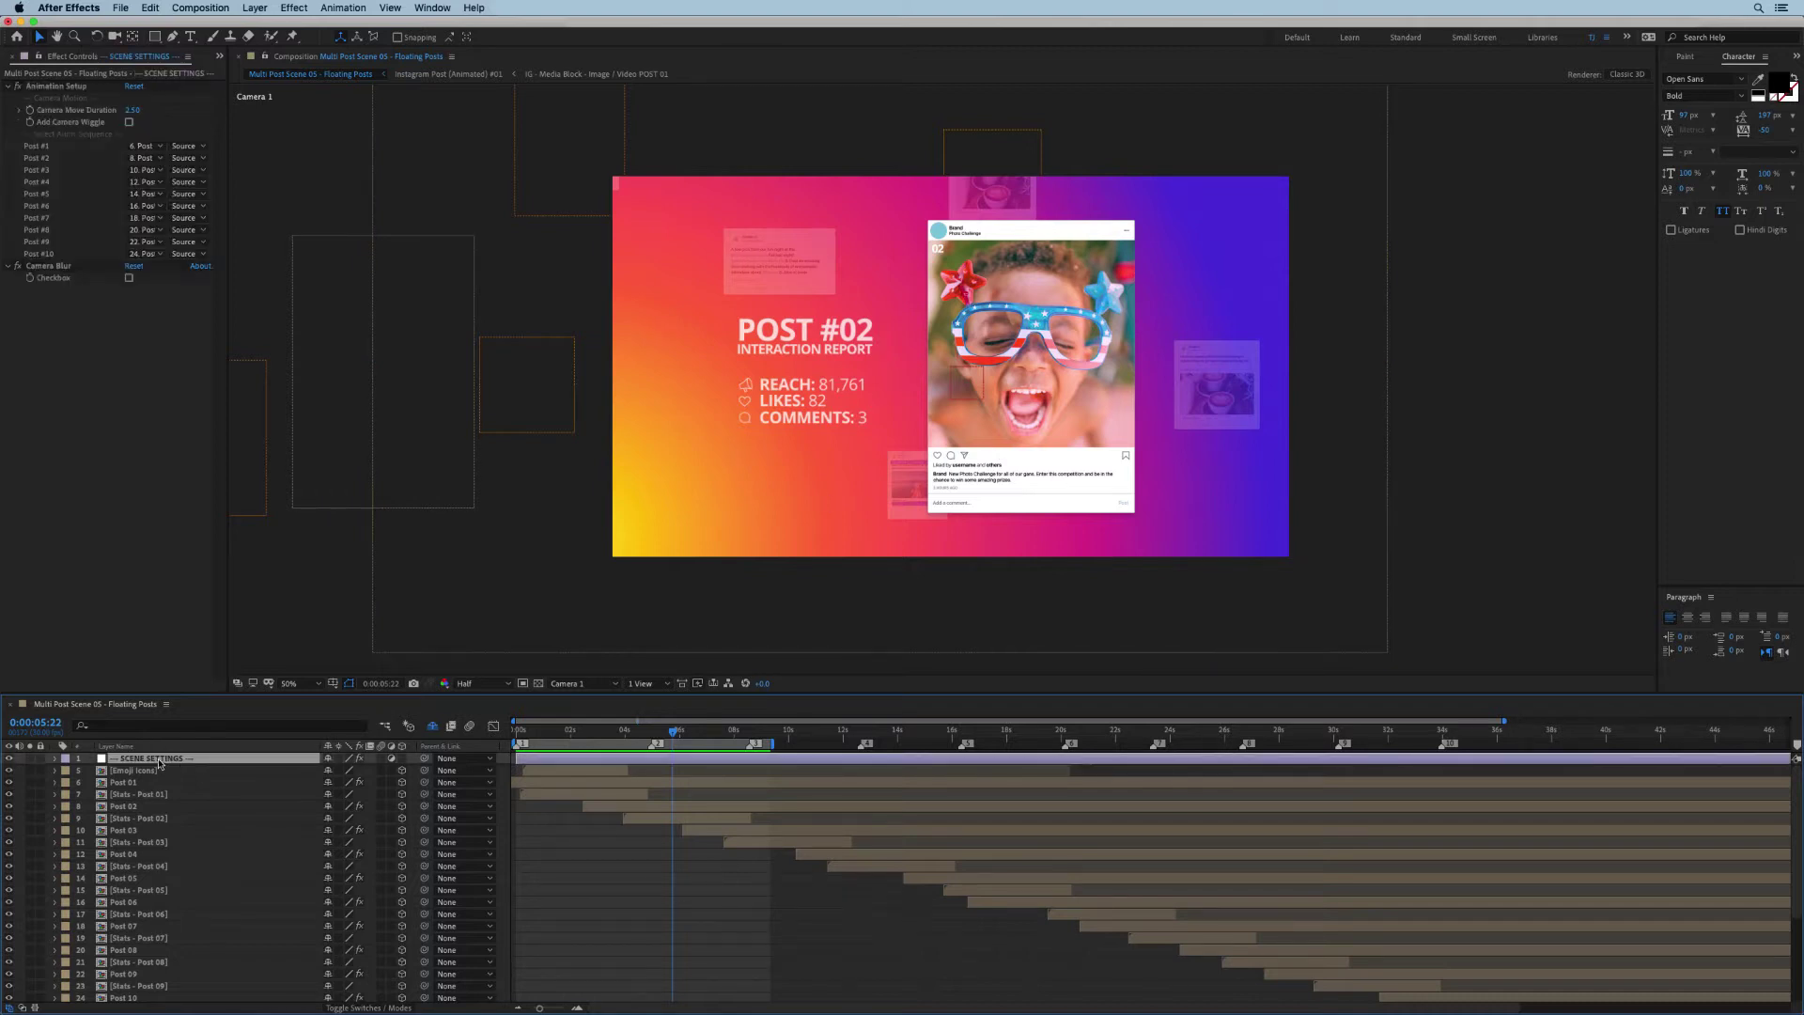
left_click(104, 407)
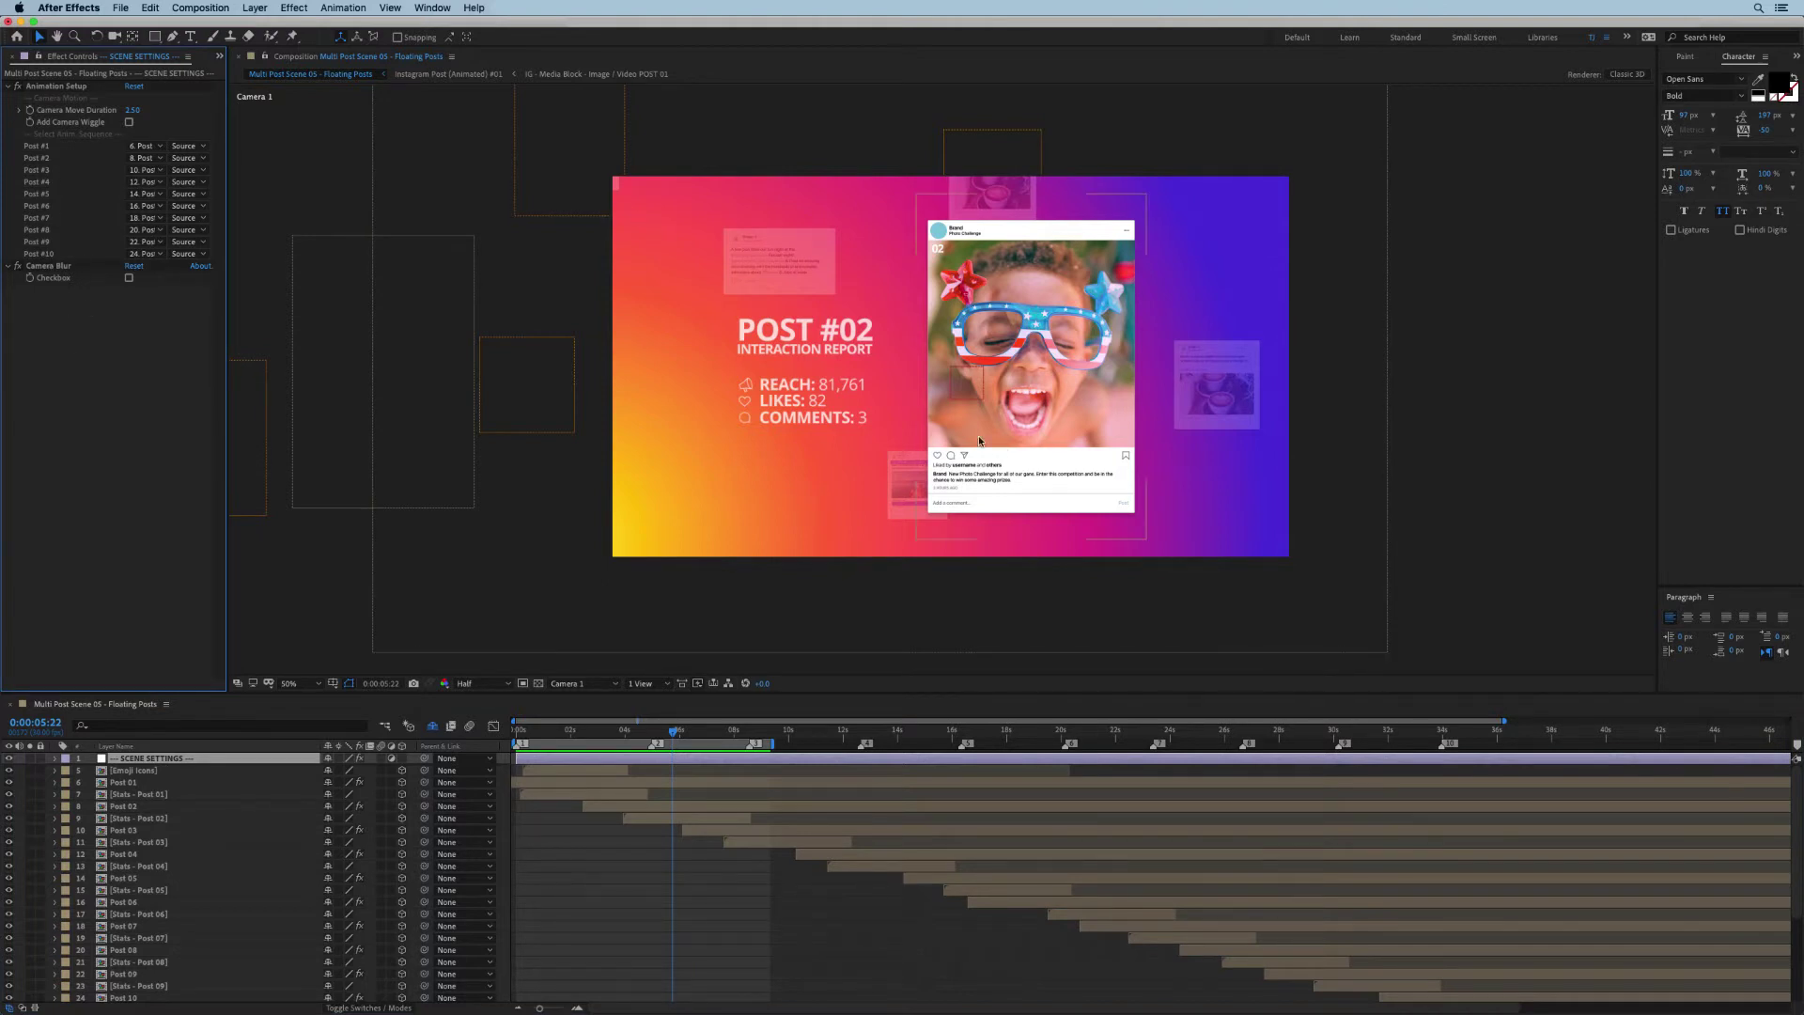
left_click(1434, 380)
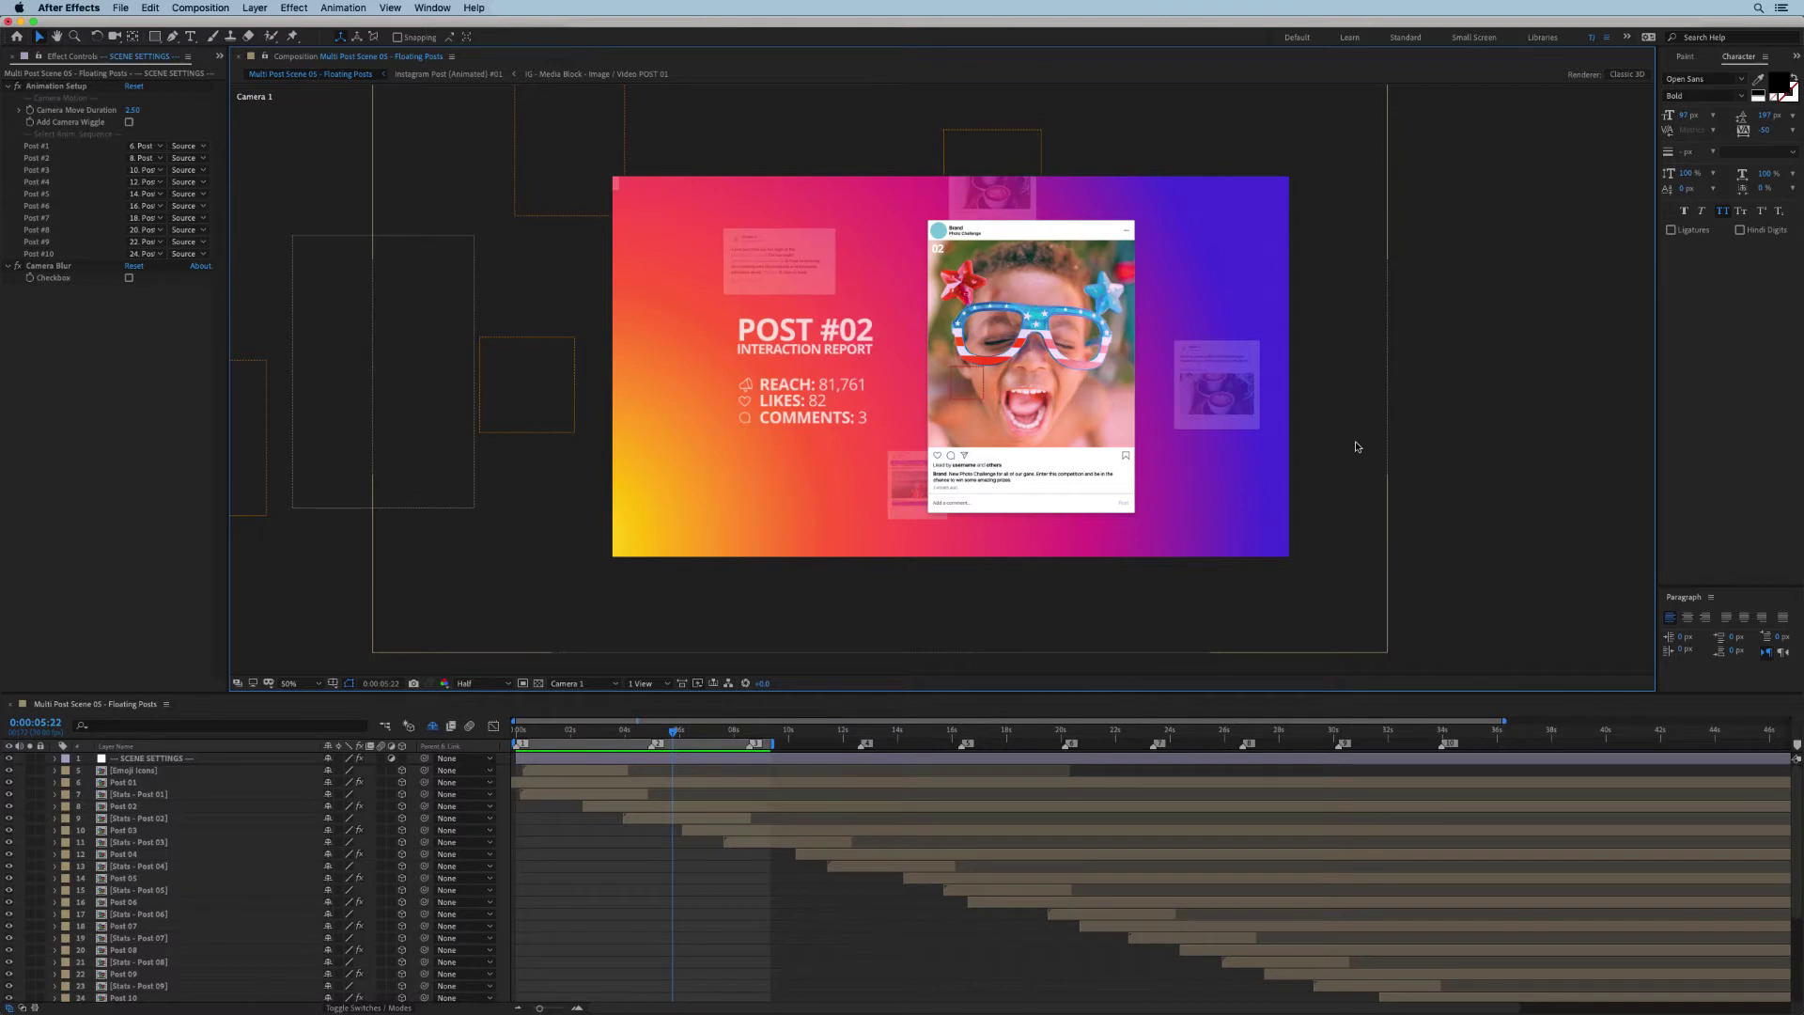
key("space")
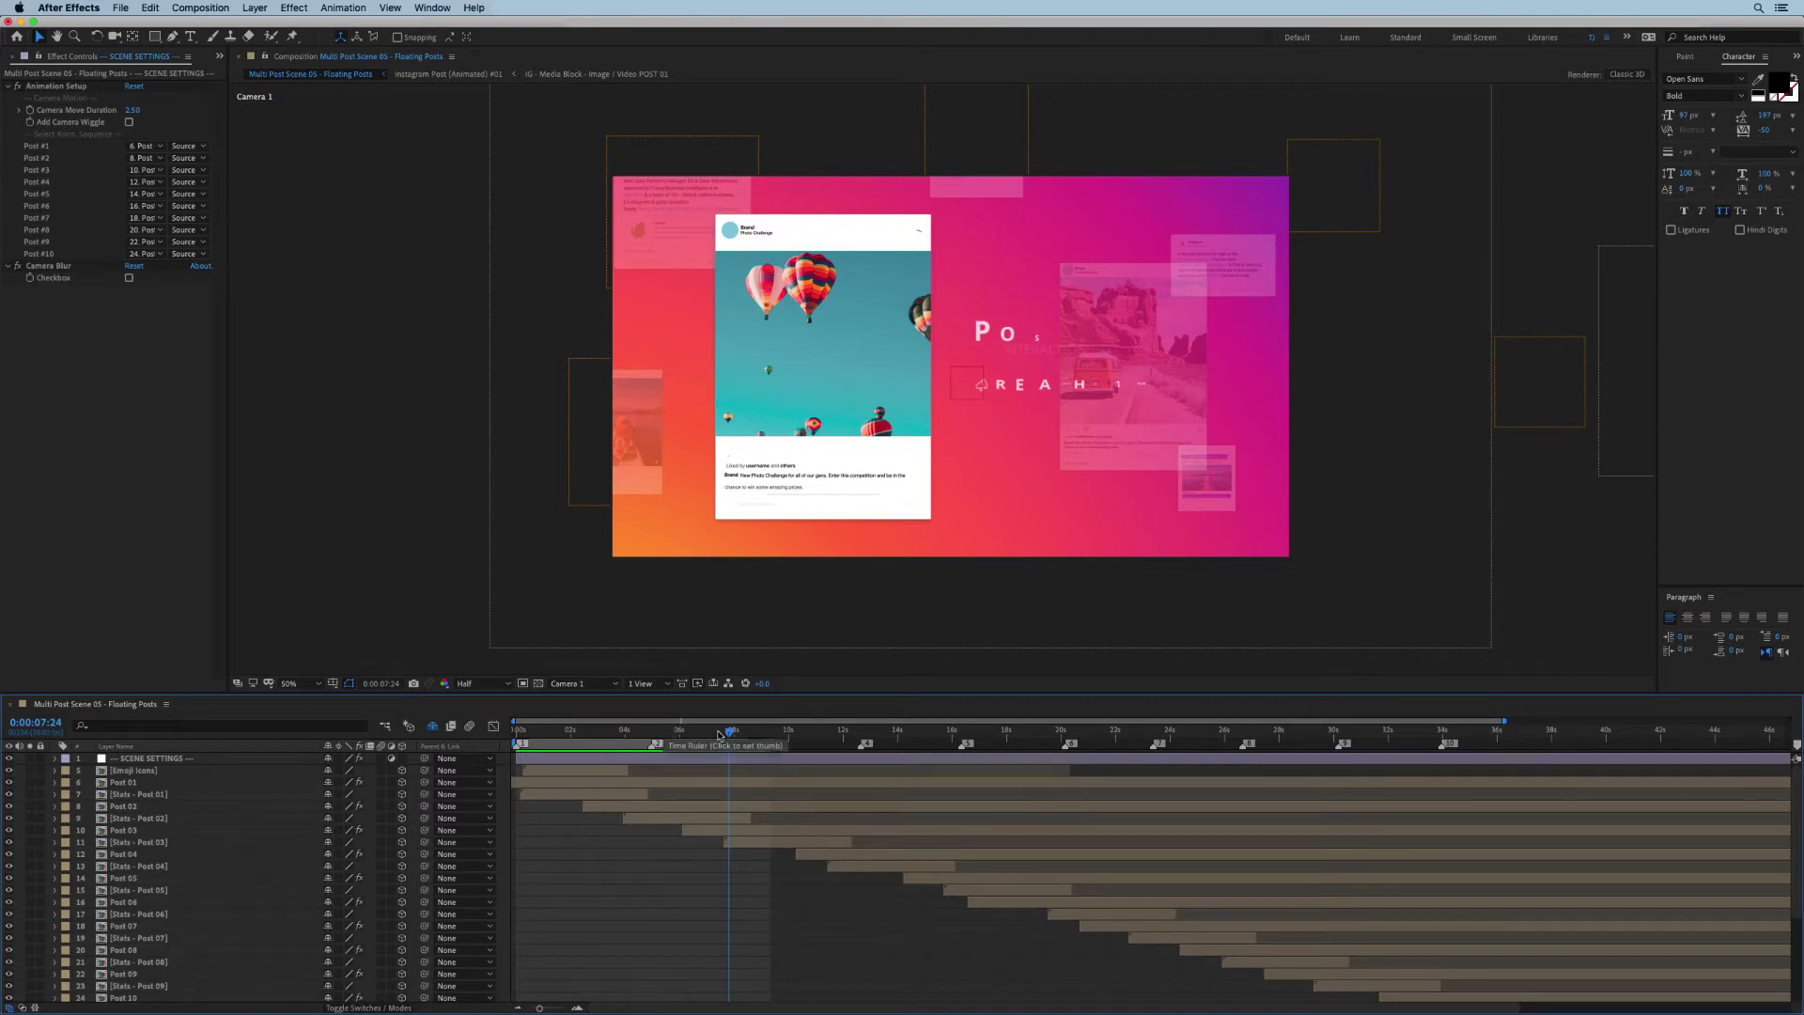
- Scrub and play back the presentation preview, returning to the Post #01 card
left_click_drag(730, 732, 629, 733)
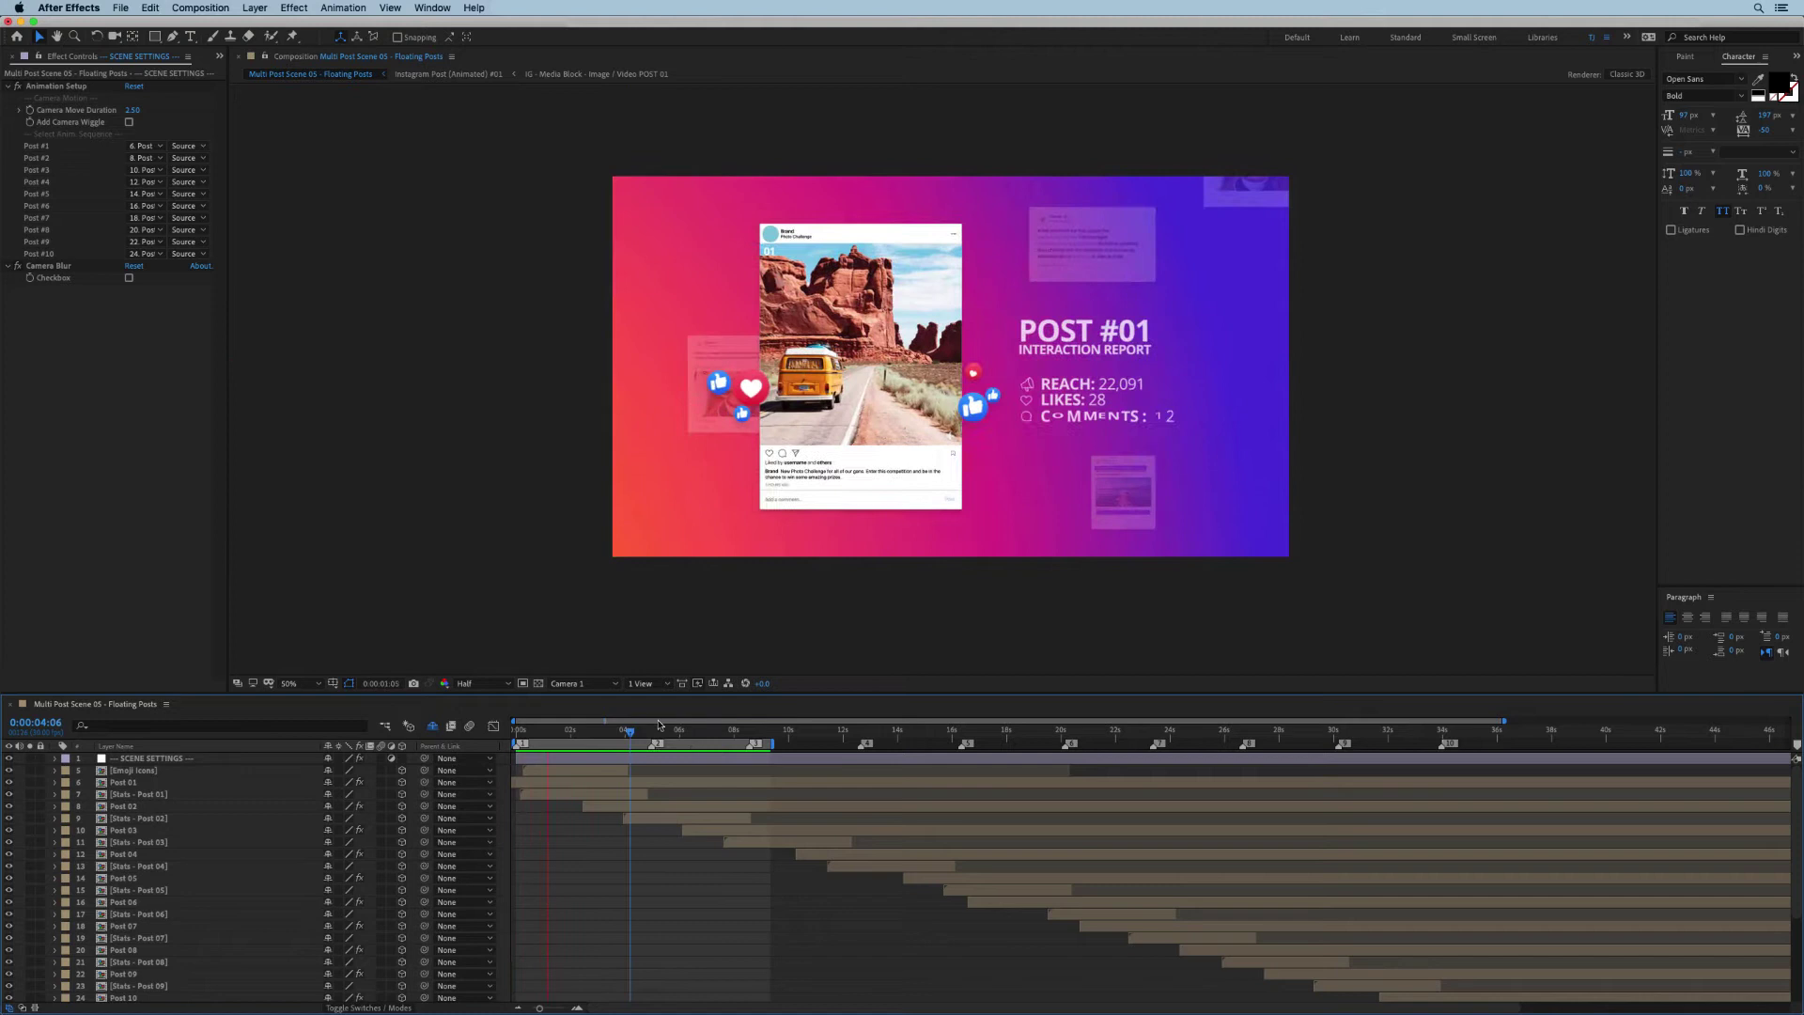
left_click_drag(612, 734, 676, 733)
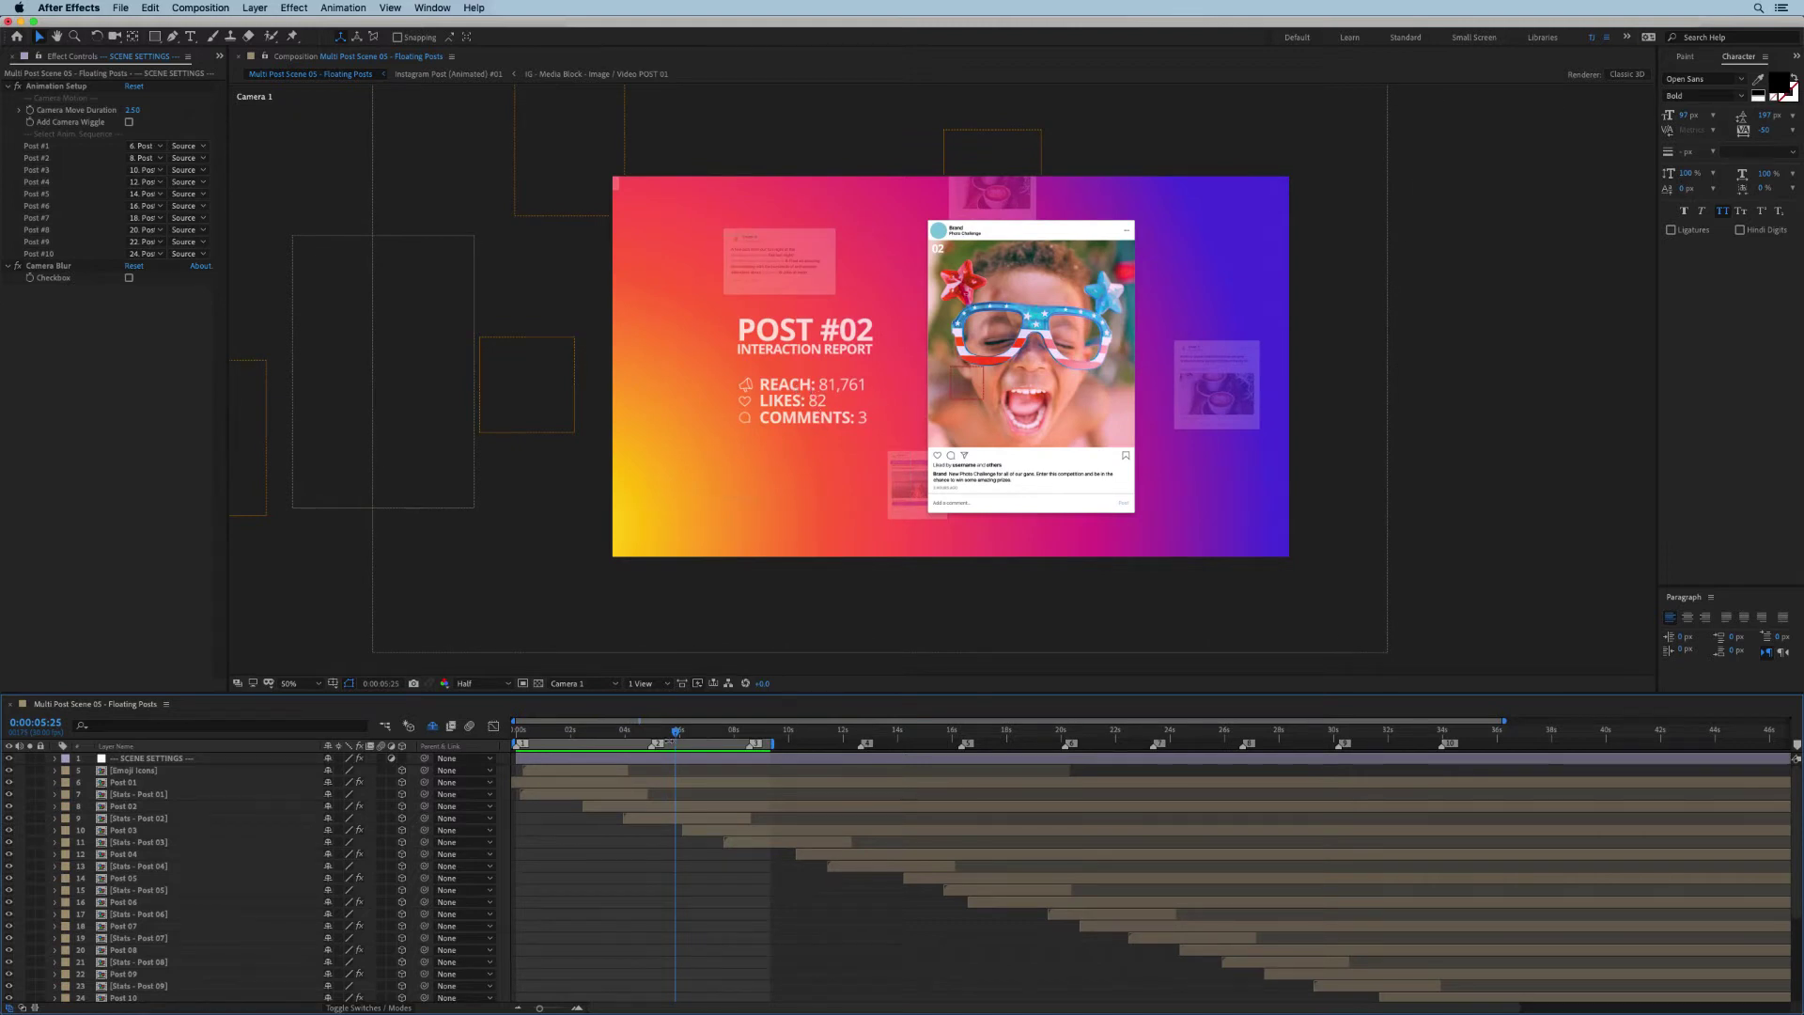
key("space")
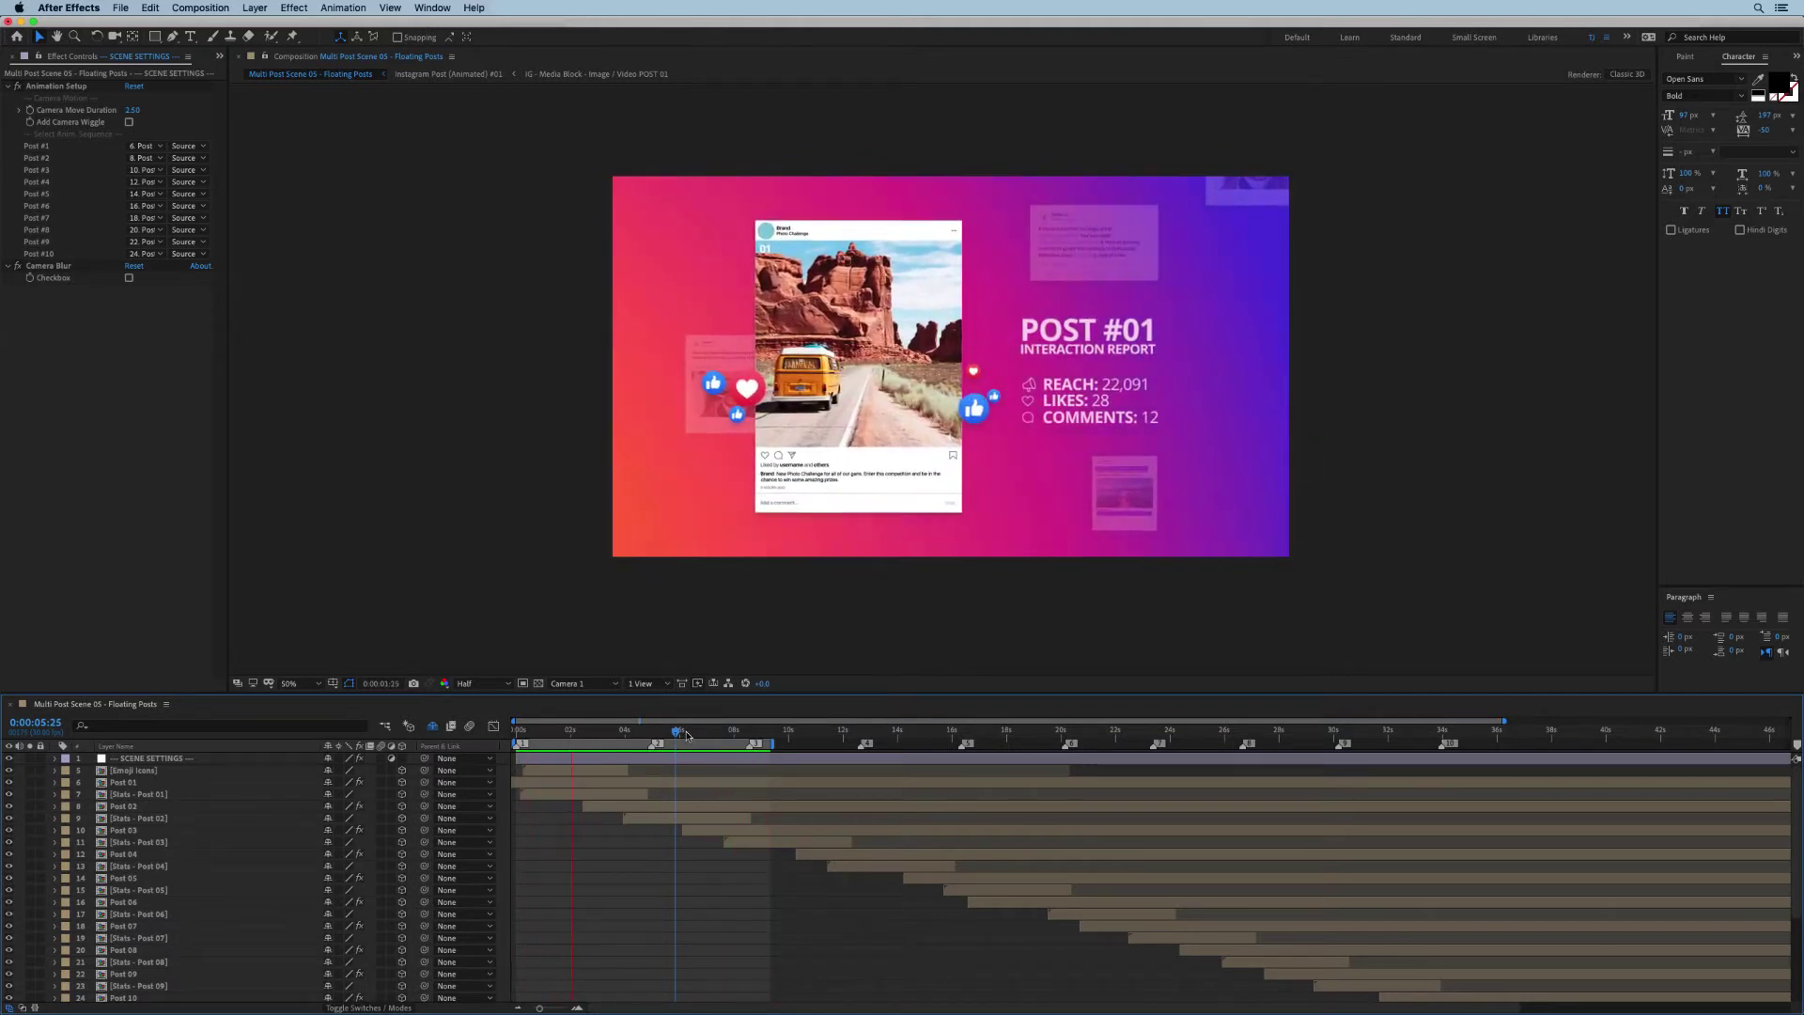
left_click_drag(686, 735, 588, 732)
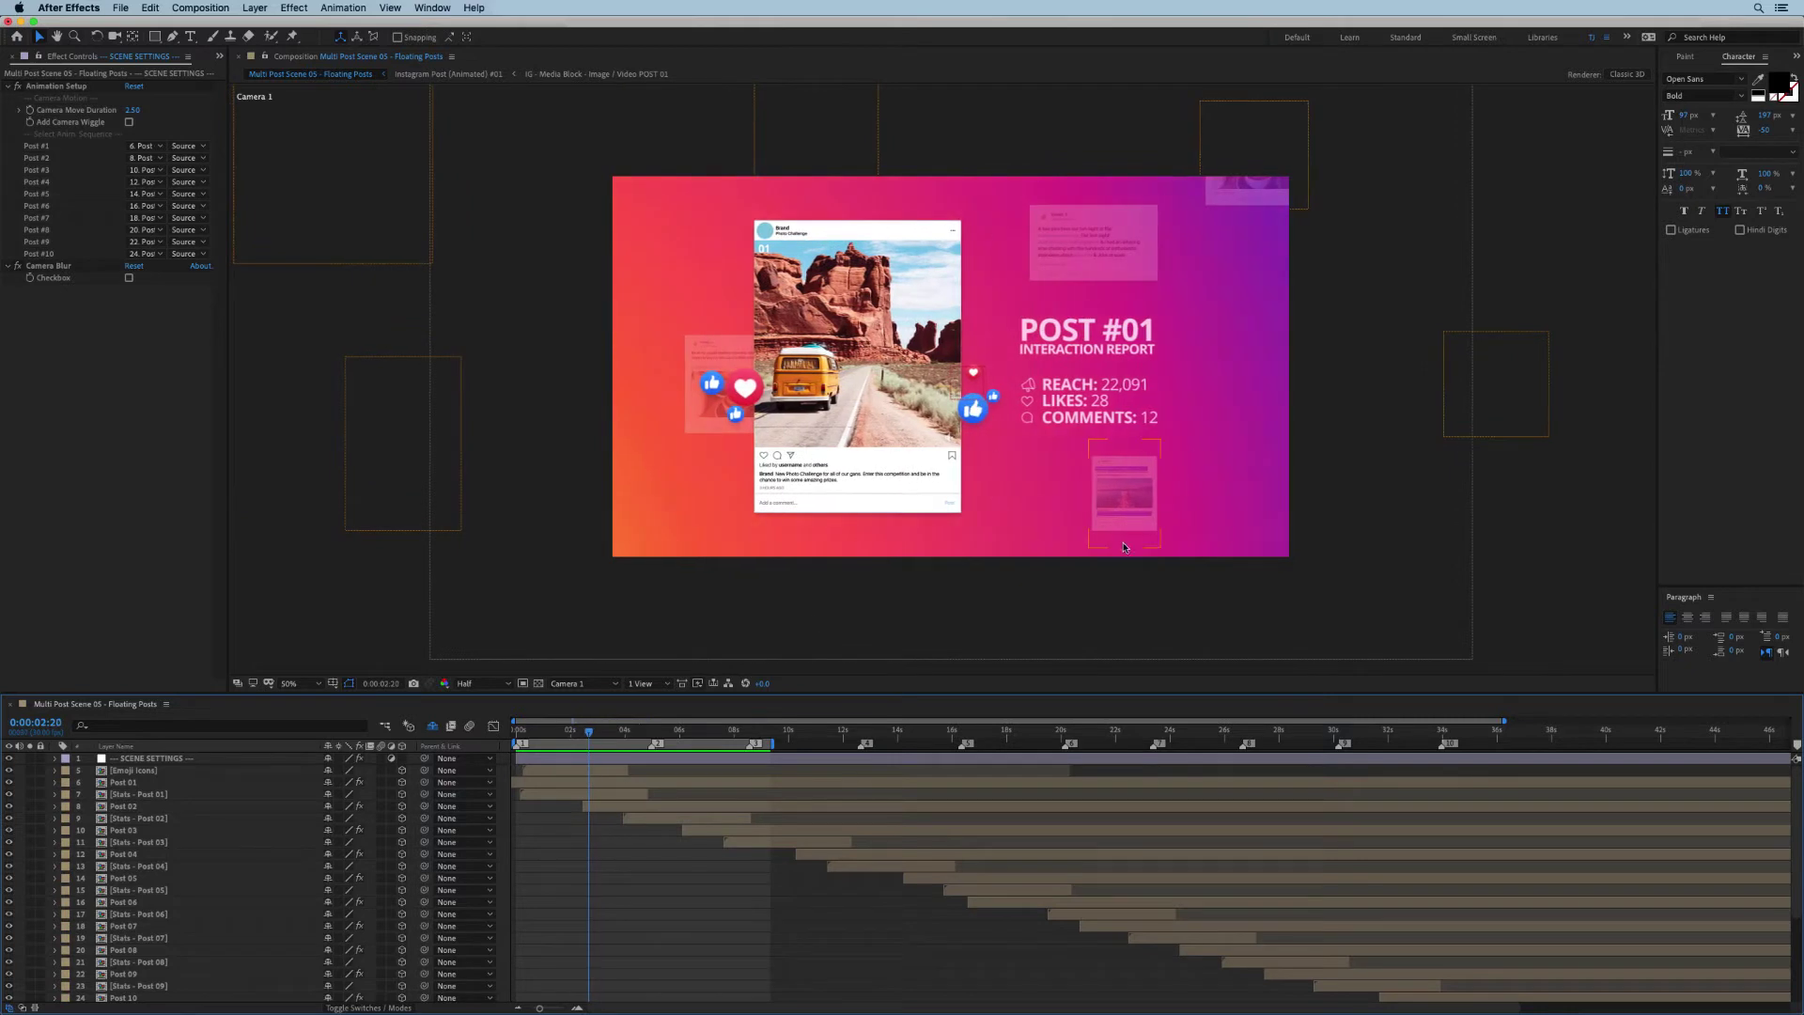
- Go to the Post #10 marker at 34 seconds and select the SCENE SETTINGS layer
left_click(1353, 498)
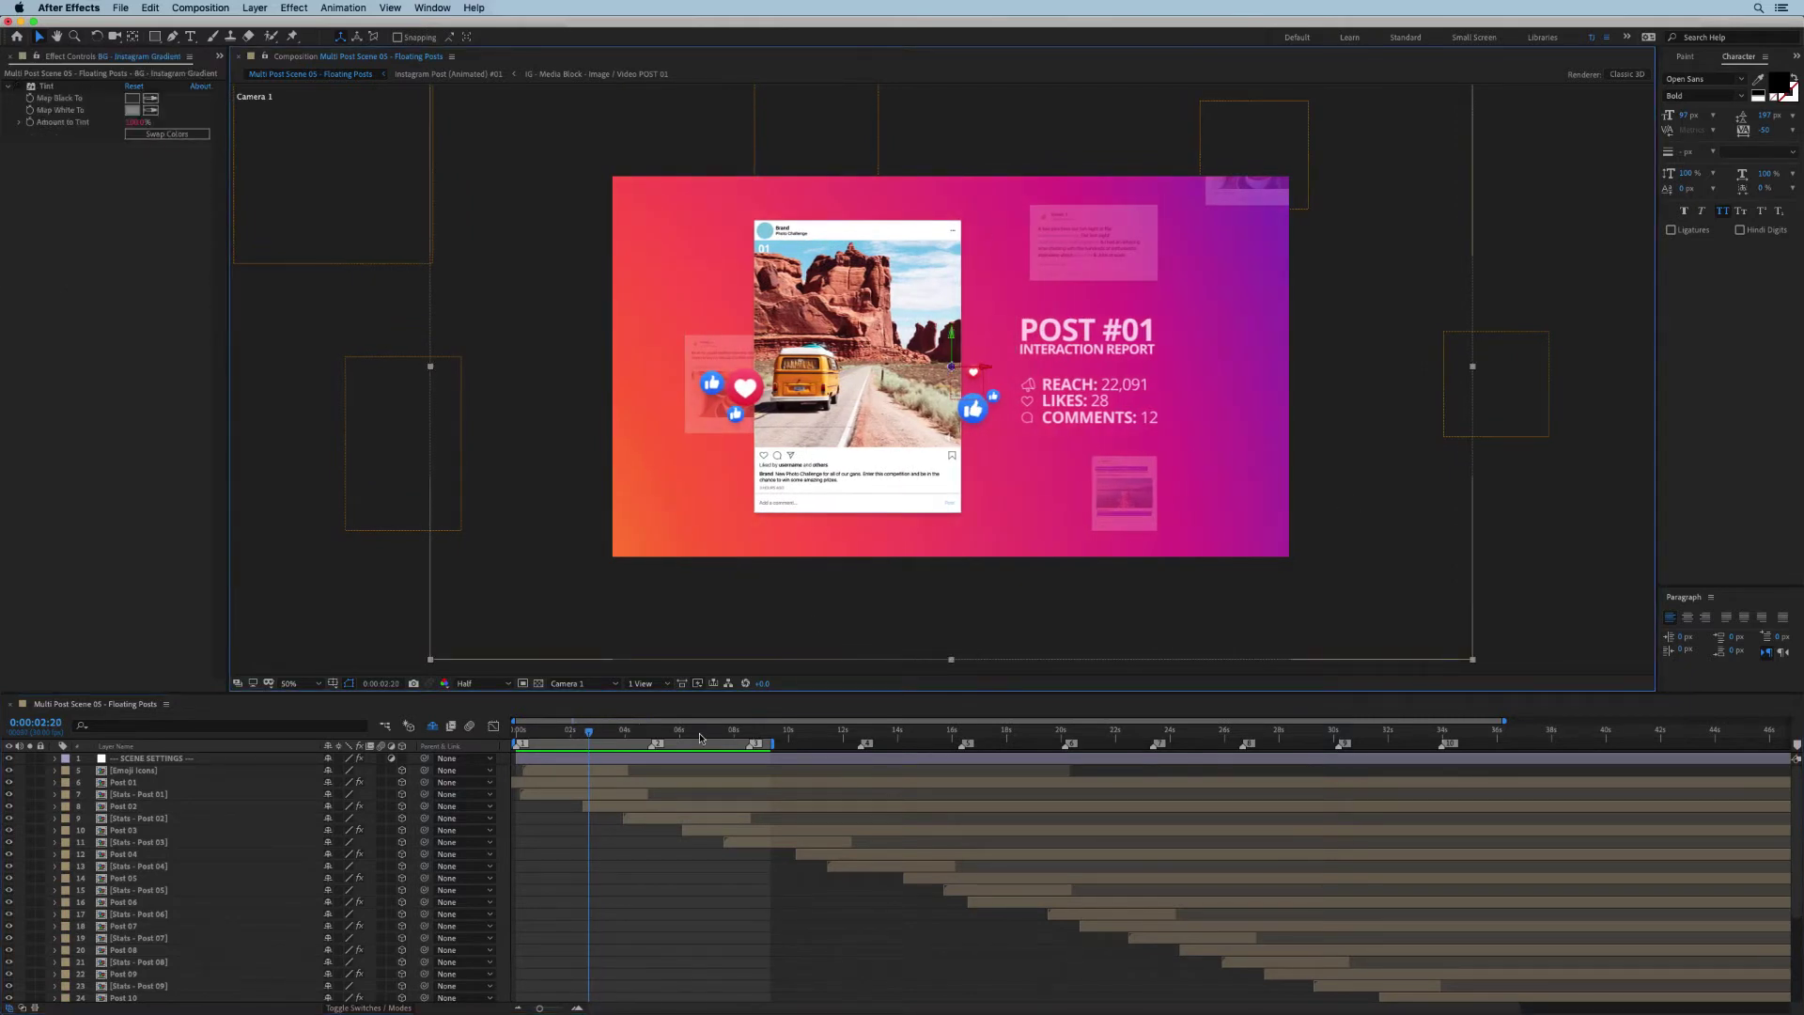
left_click_drag(700, 738, 788, 739)
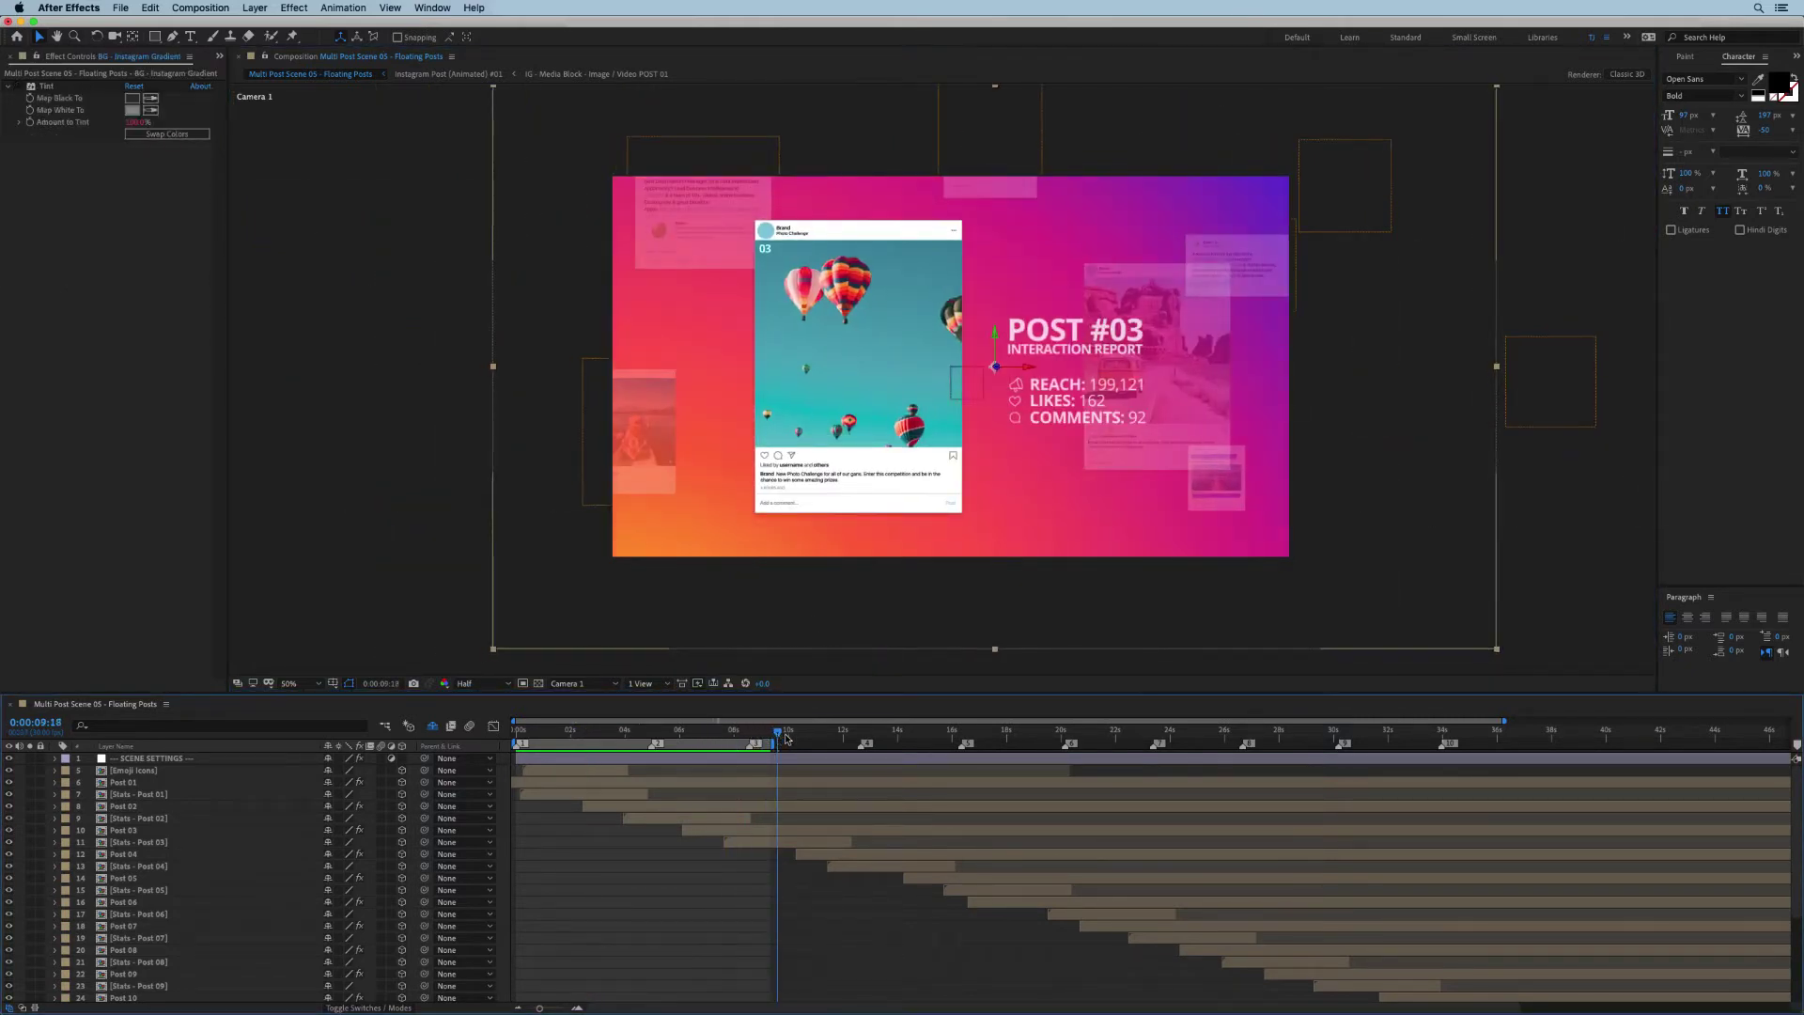
left_click(1441, 738)
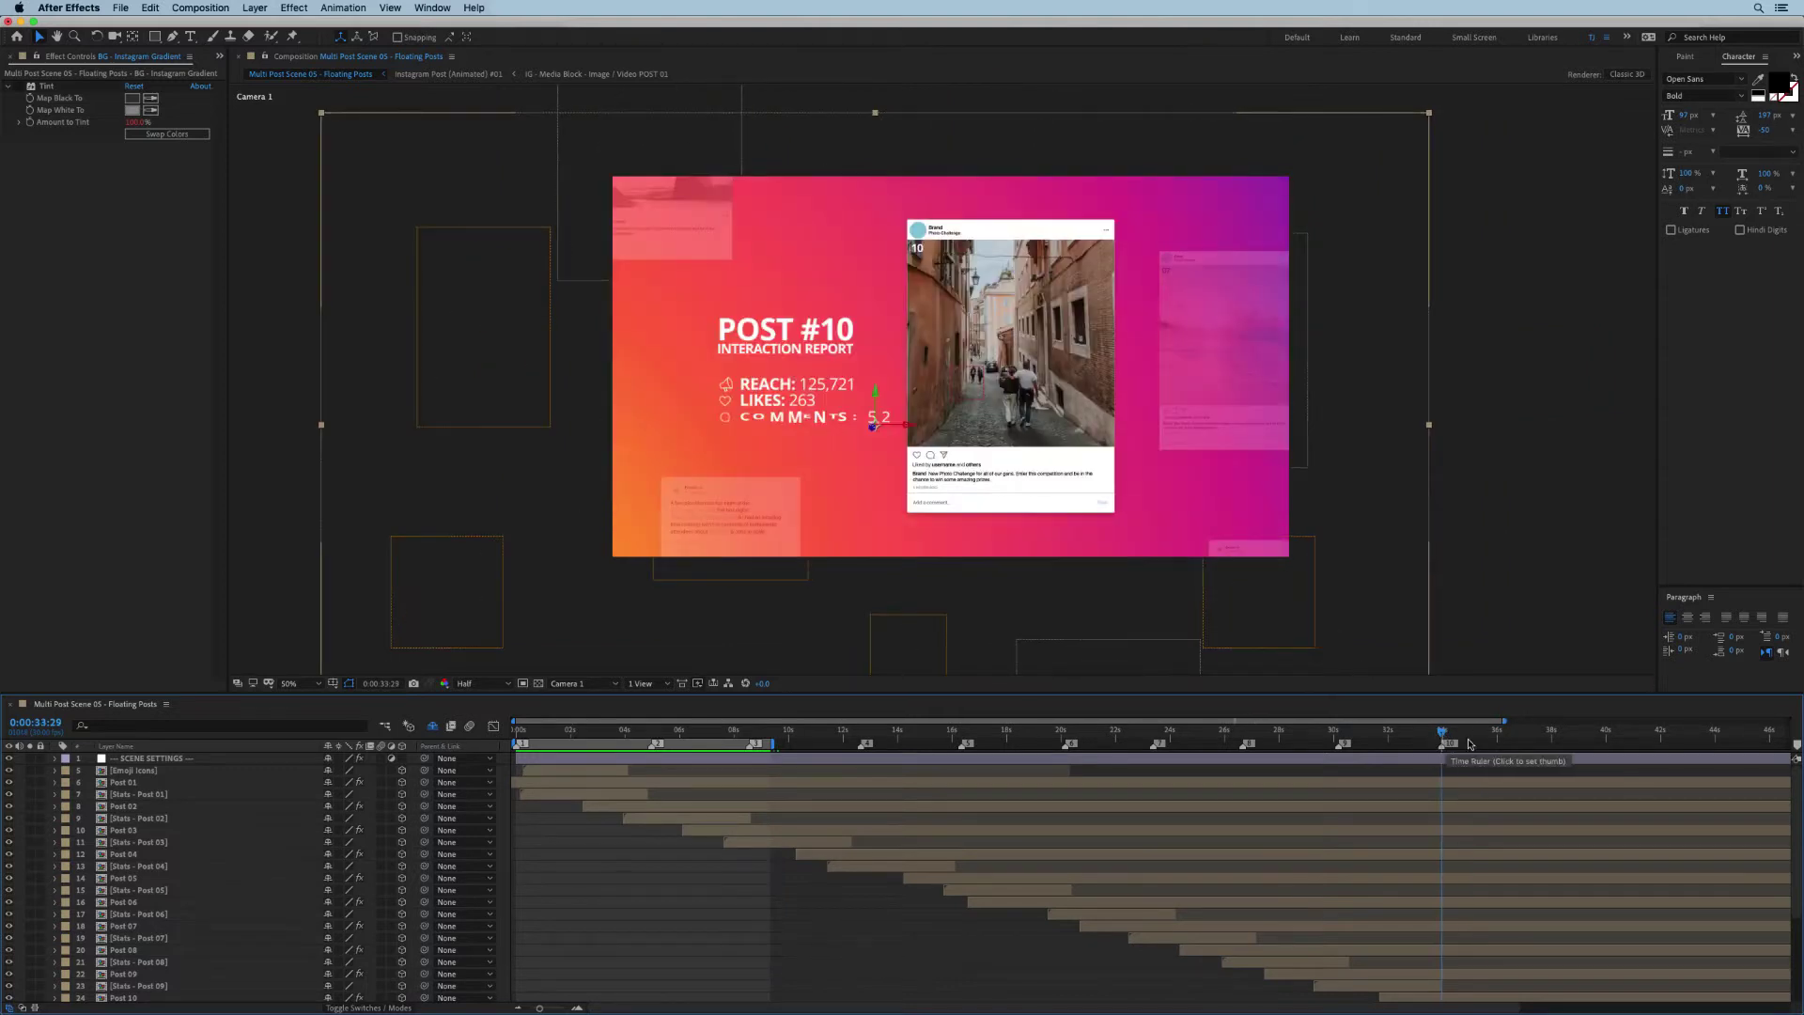
left_click(1632, 739)
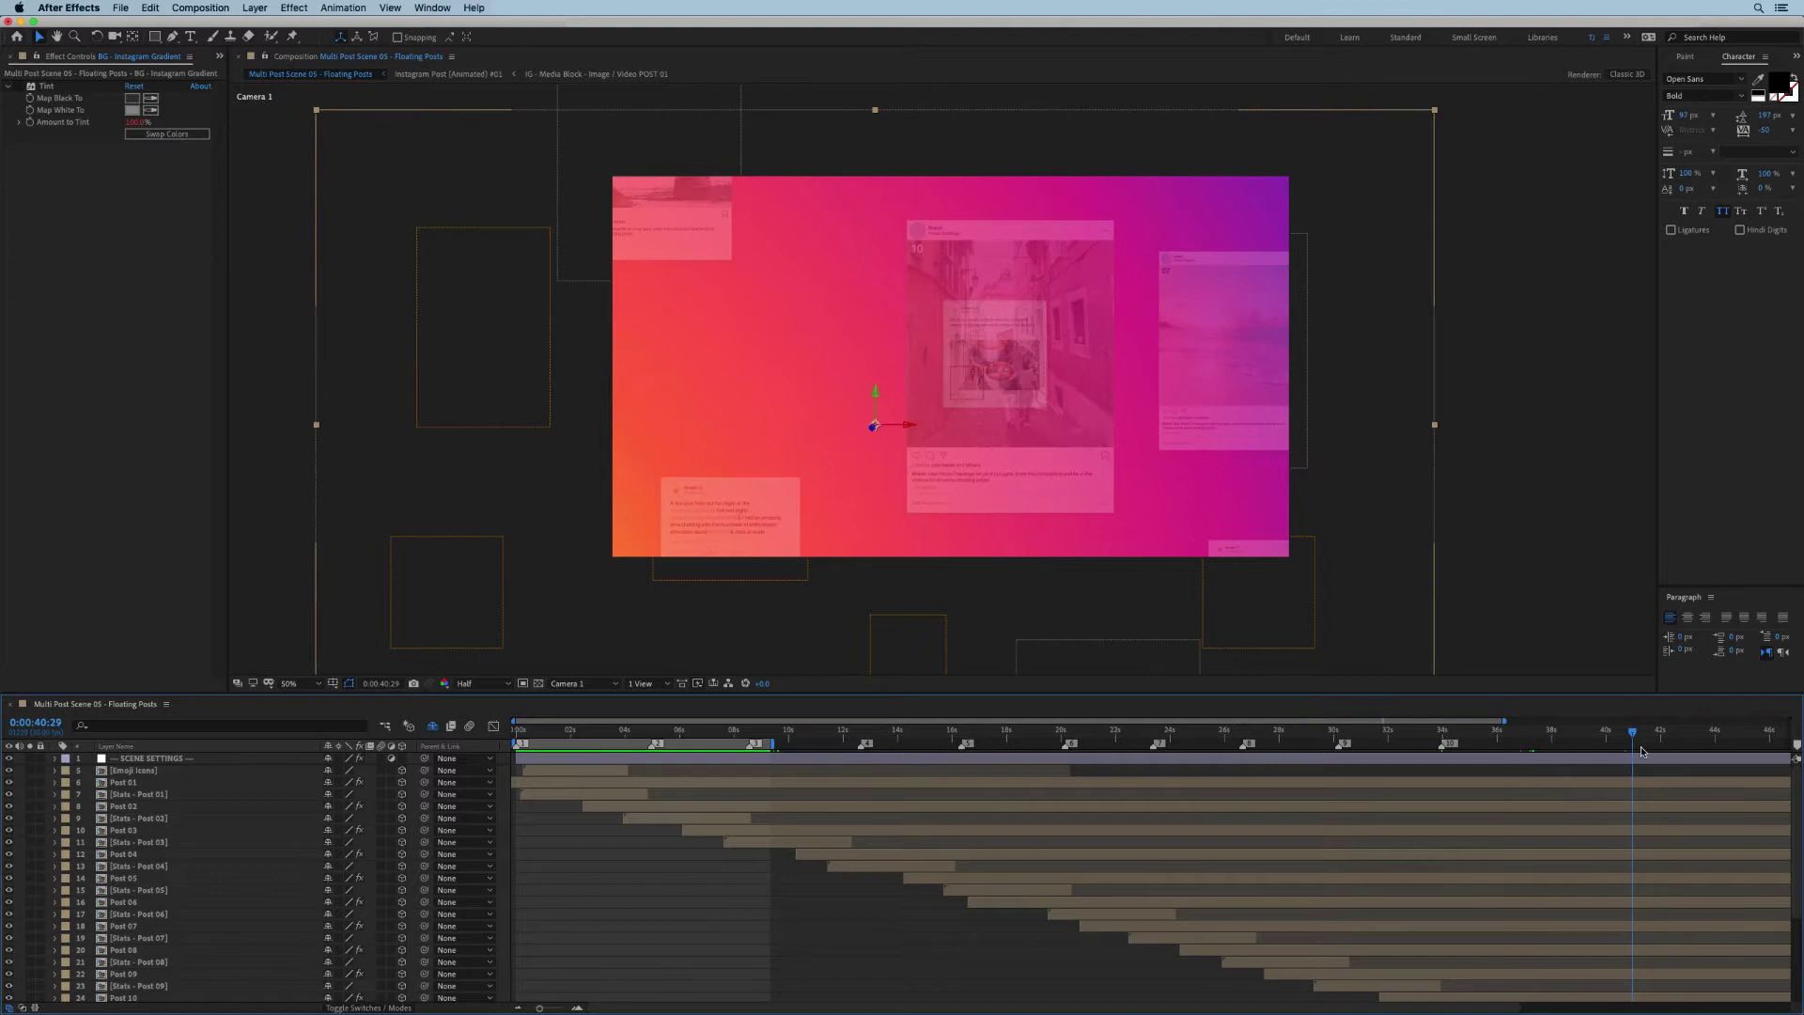
left_click(1442, 738)
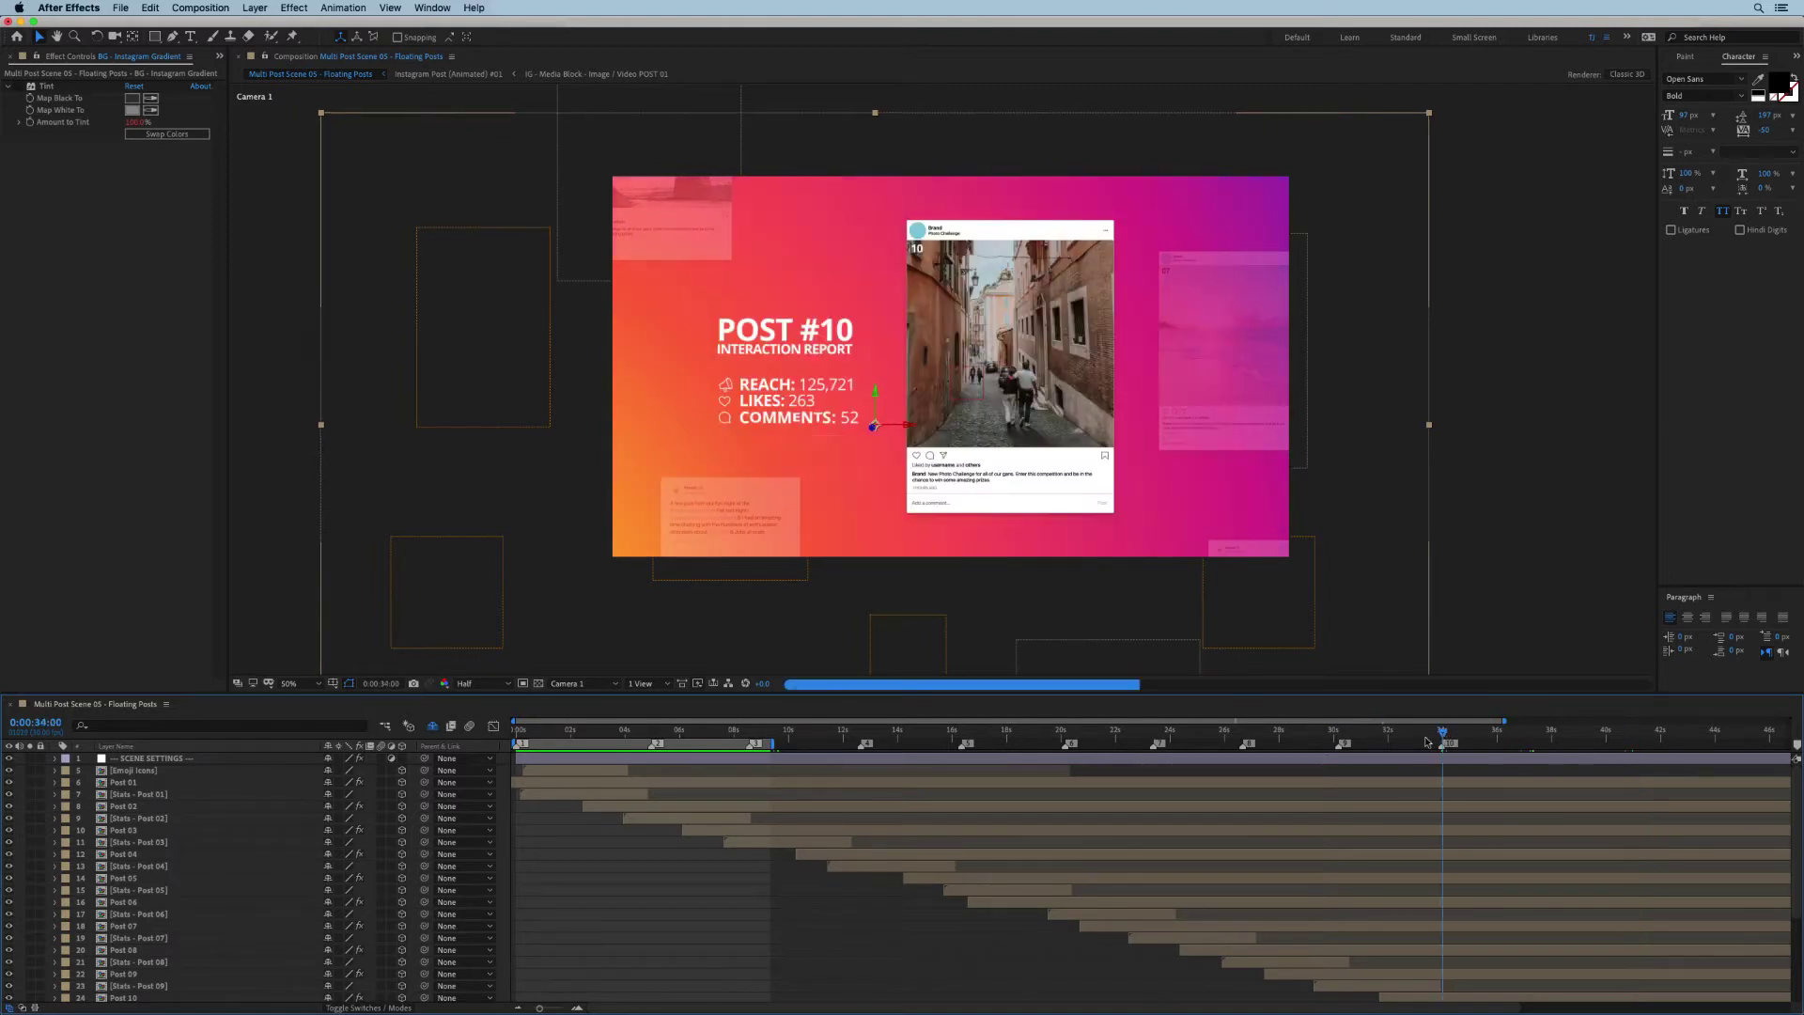
left_click(209, 759)
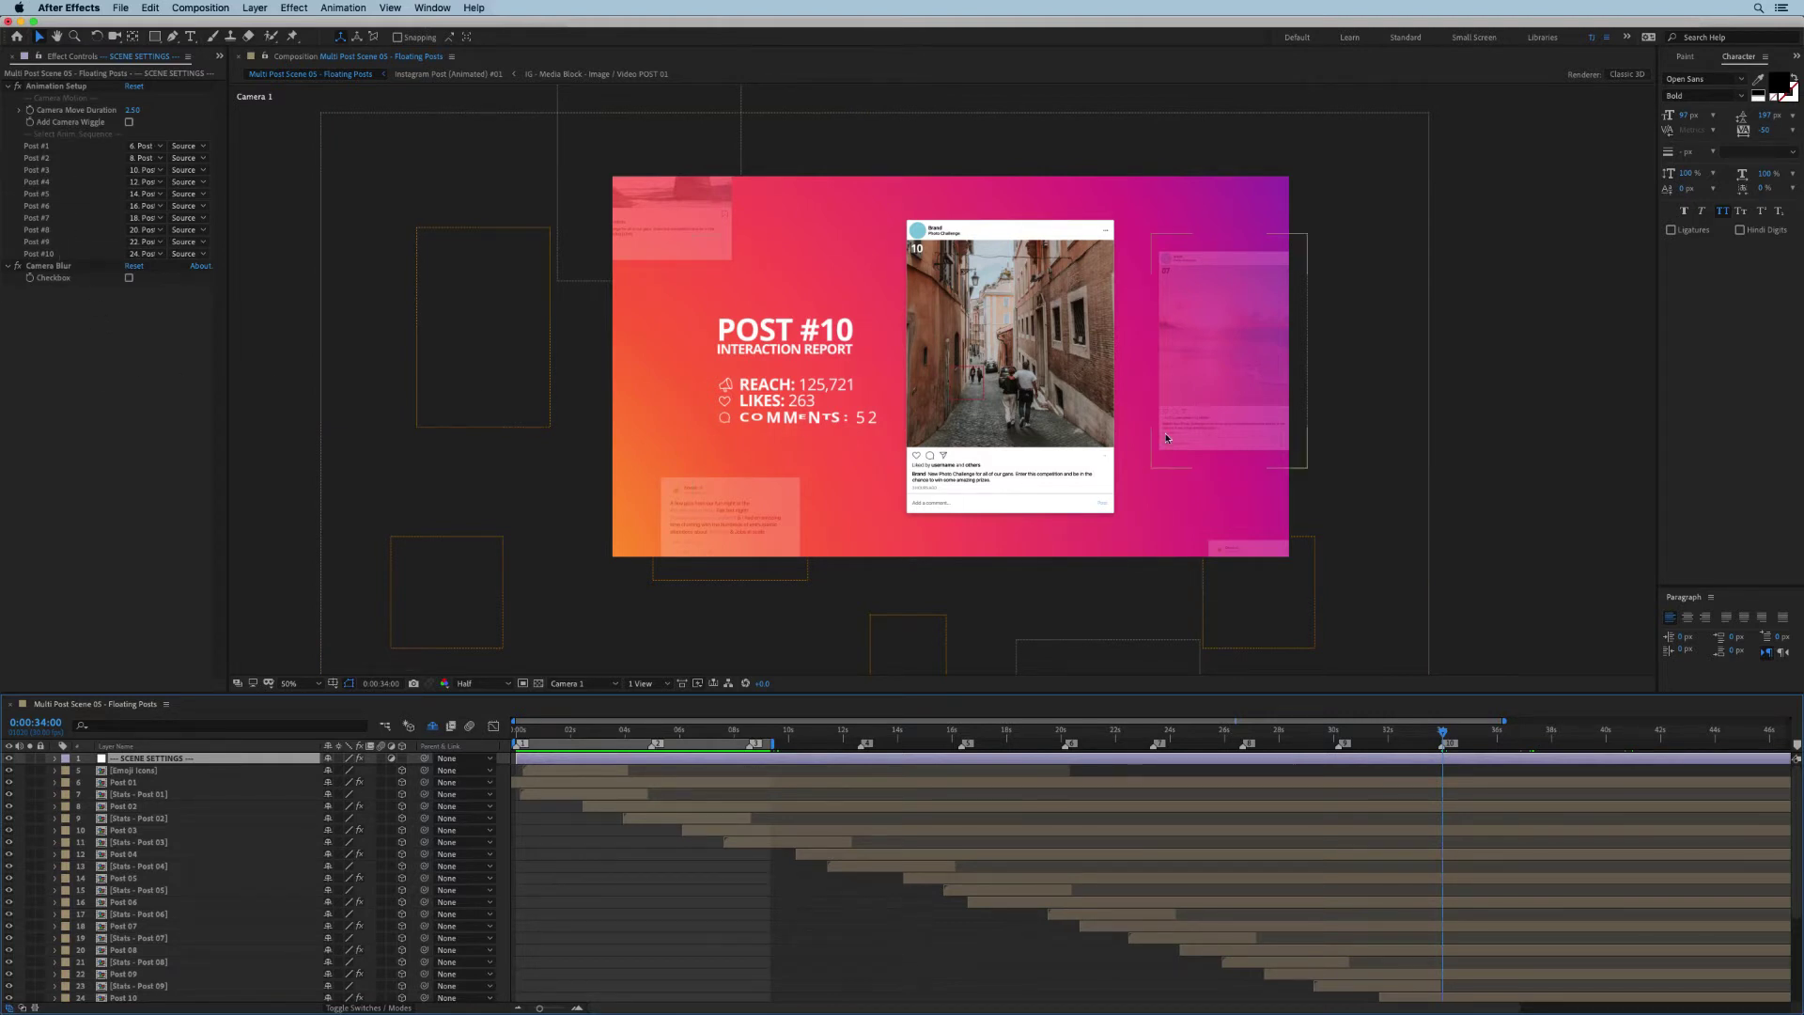
- In the Project panel, rename the Floating Posts comp to 'Presentation - Part 1'
left_click(220, 57)
left_click(257, 79)
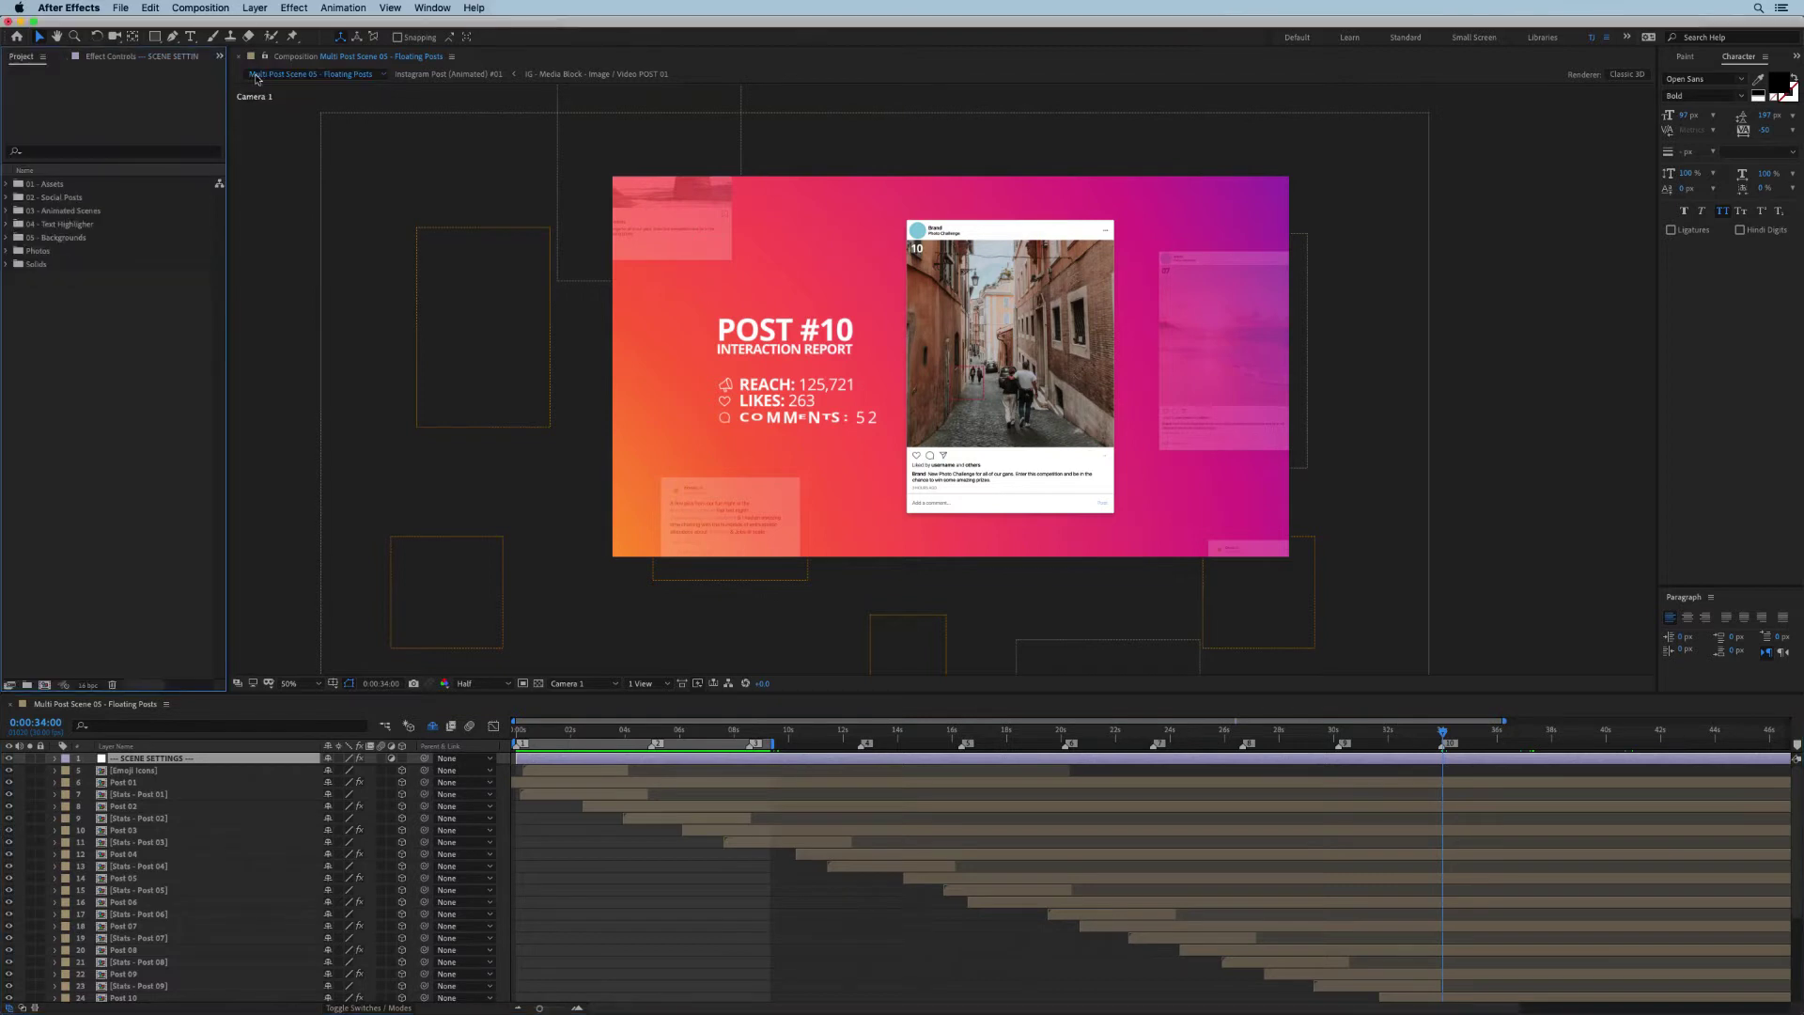
left_click(8, 212)
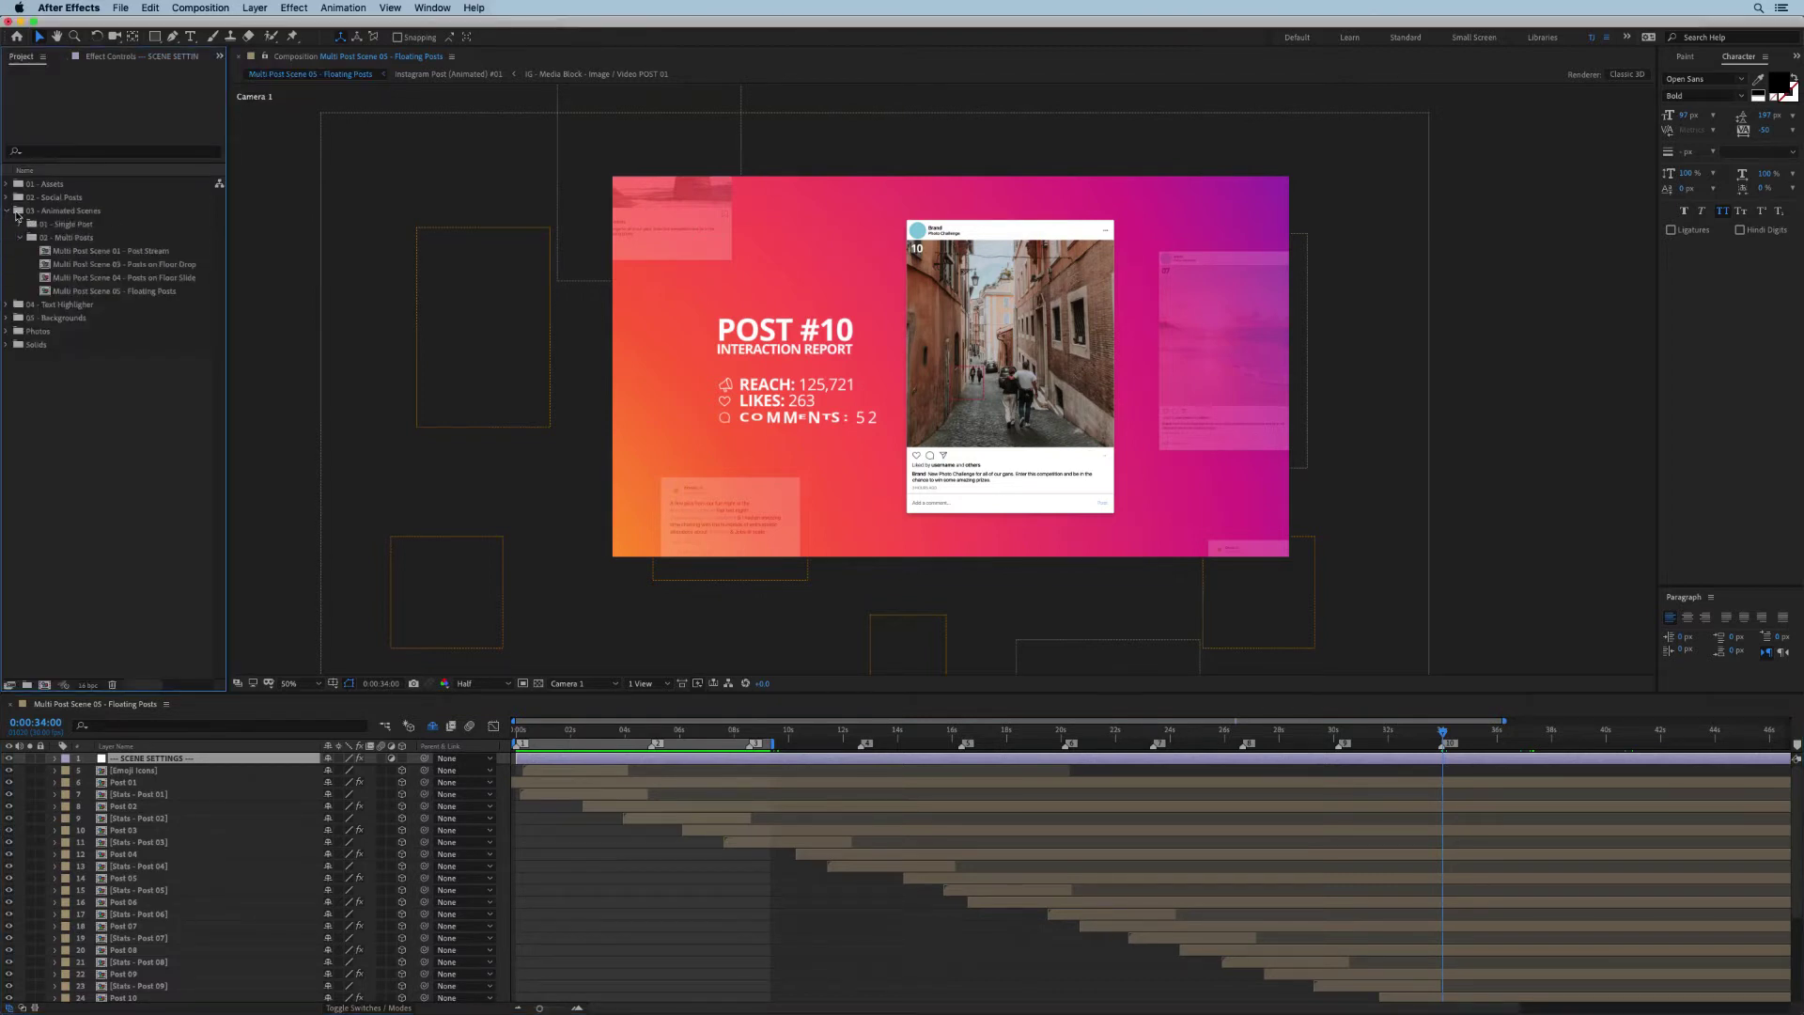
left_click(126, 292)
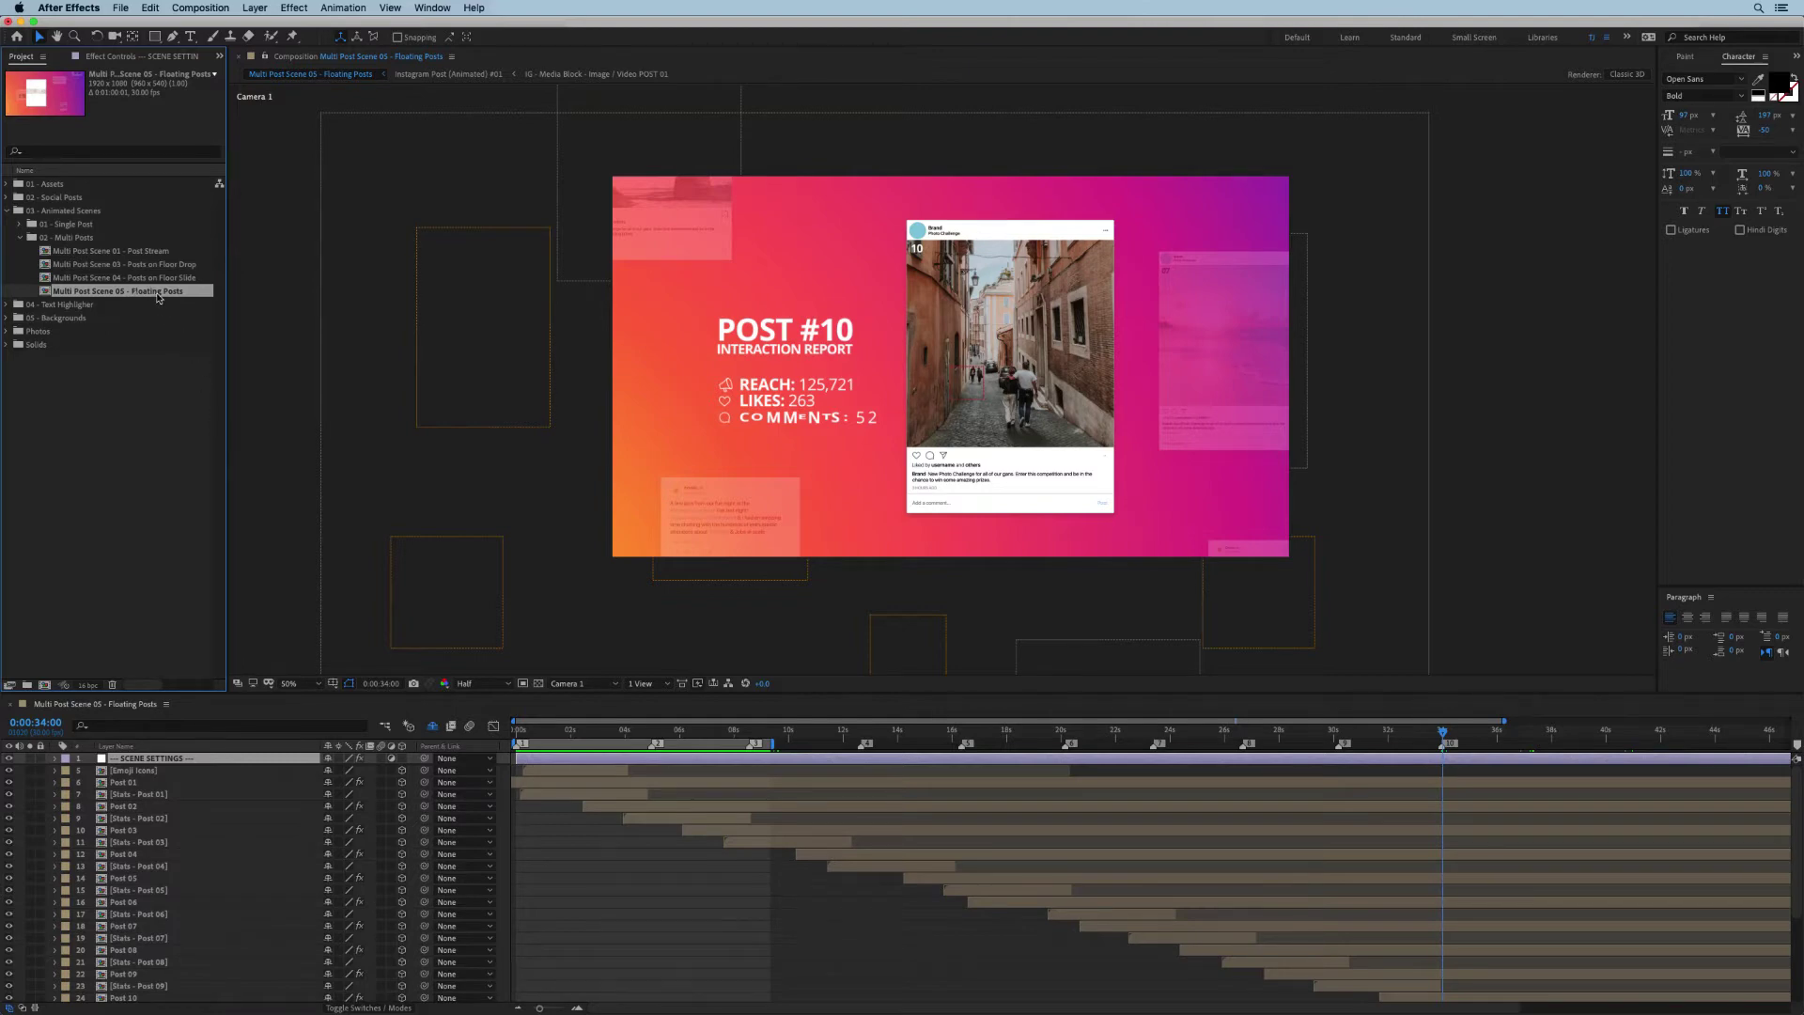
key("Return")
type("Presentation - Part 1")
key("Return")
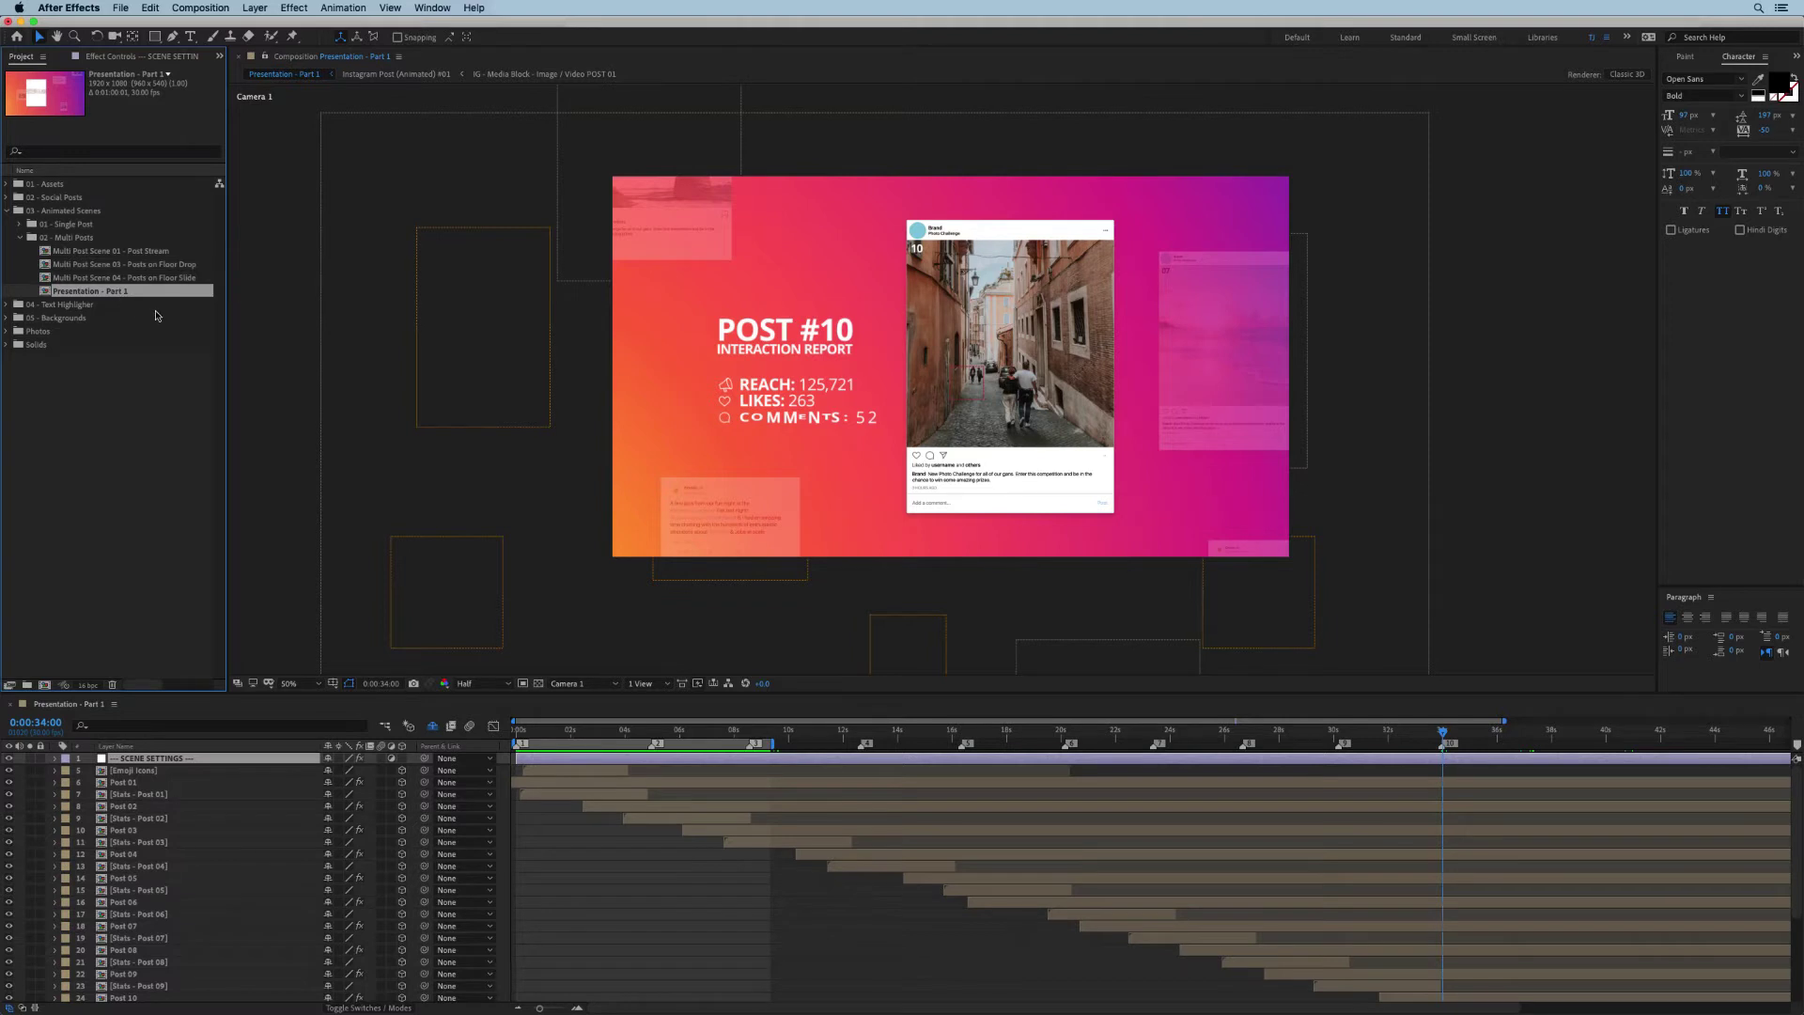
- Duplicate it as Presentation - Part 2, nest both in a new comp, and open its settings
key("super+d")
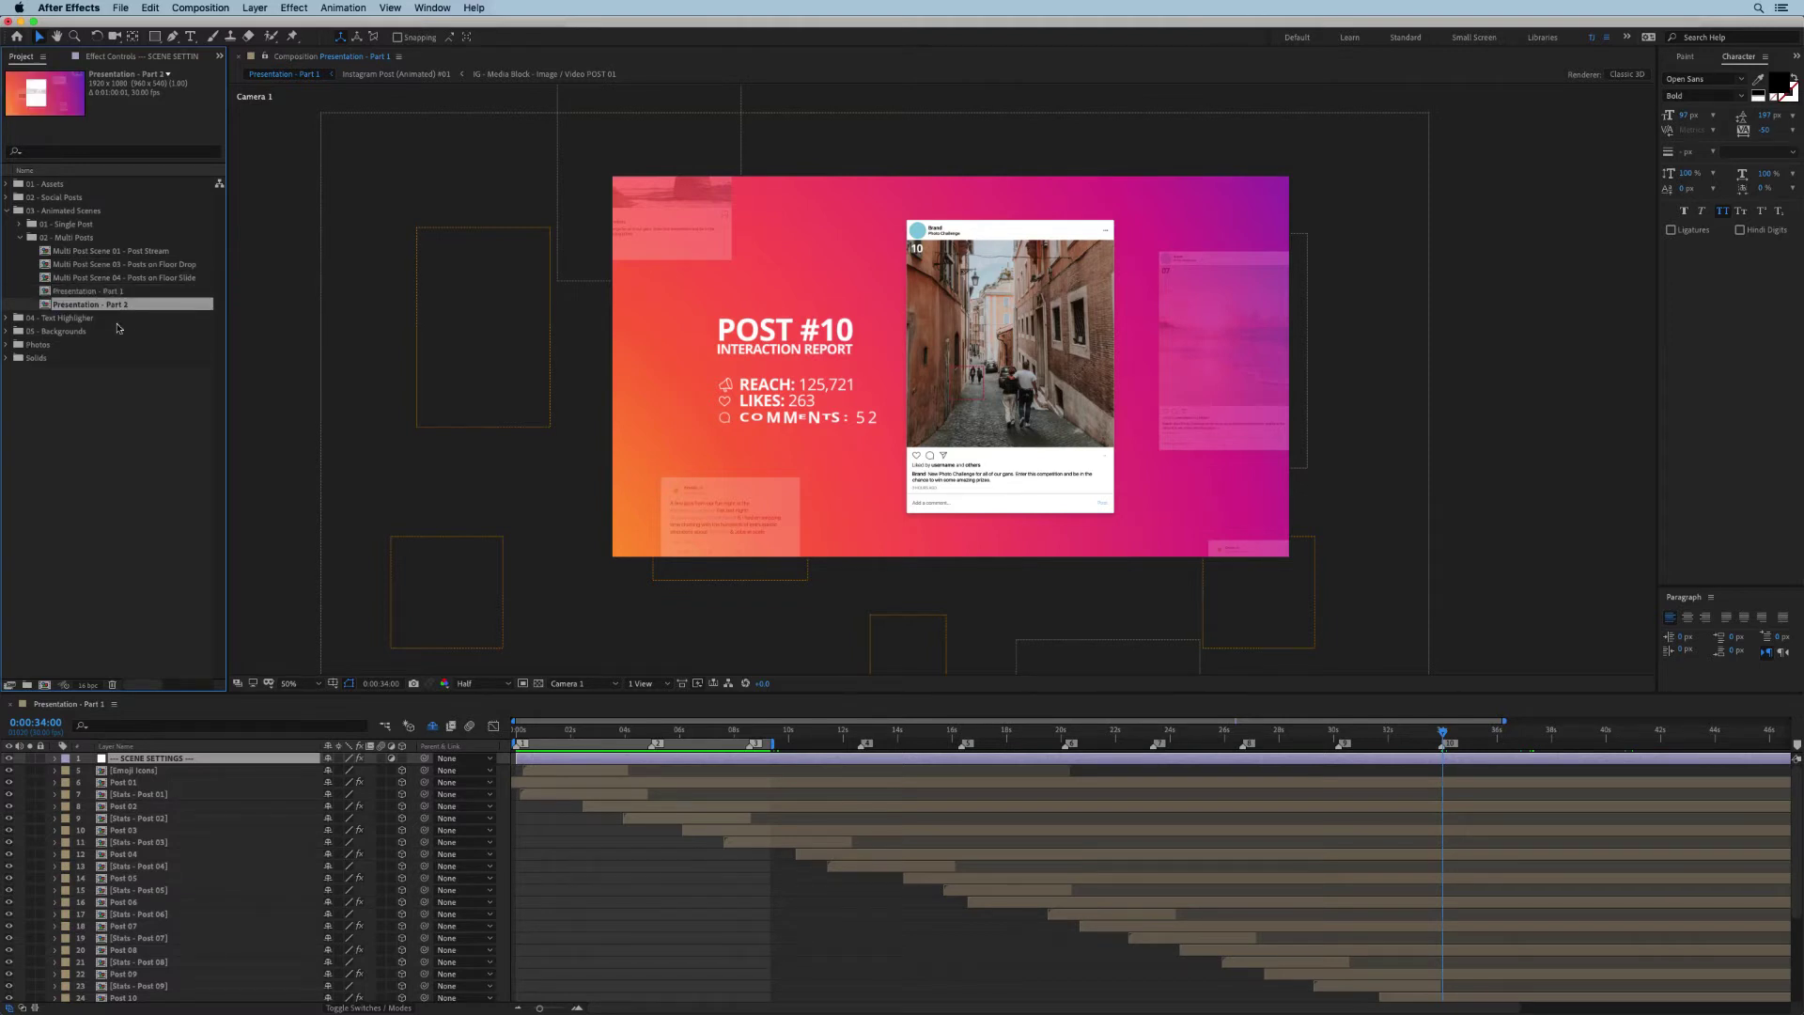
left_click(122, 293, "shift")
left_click_drag(127, 310, 44, 690)
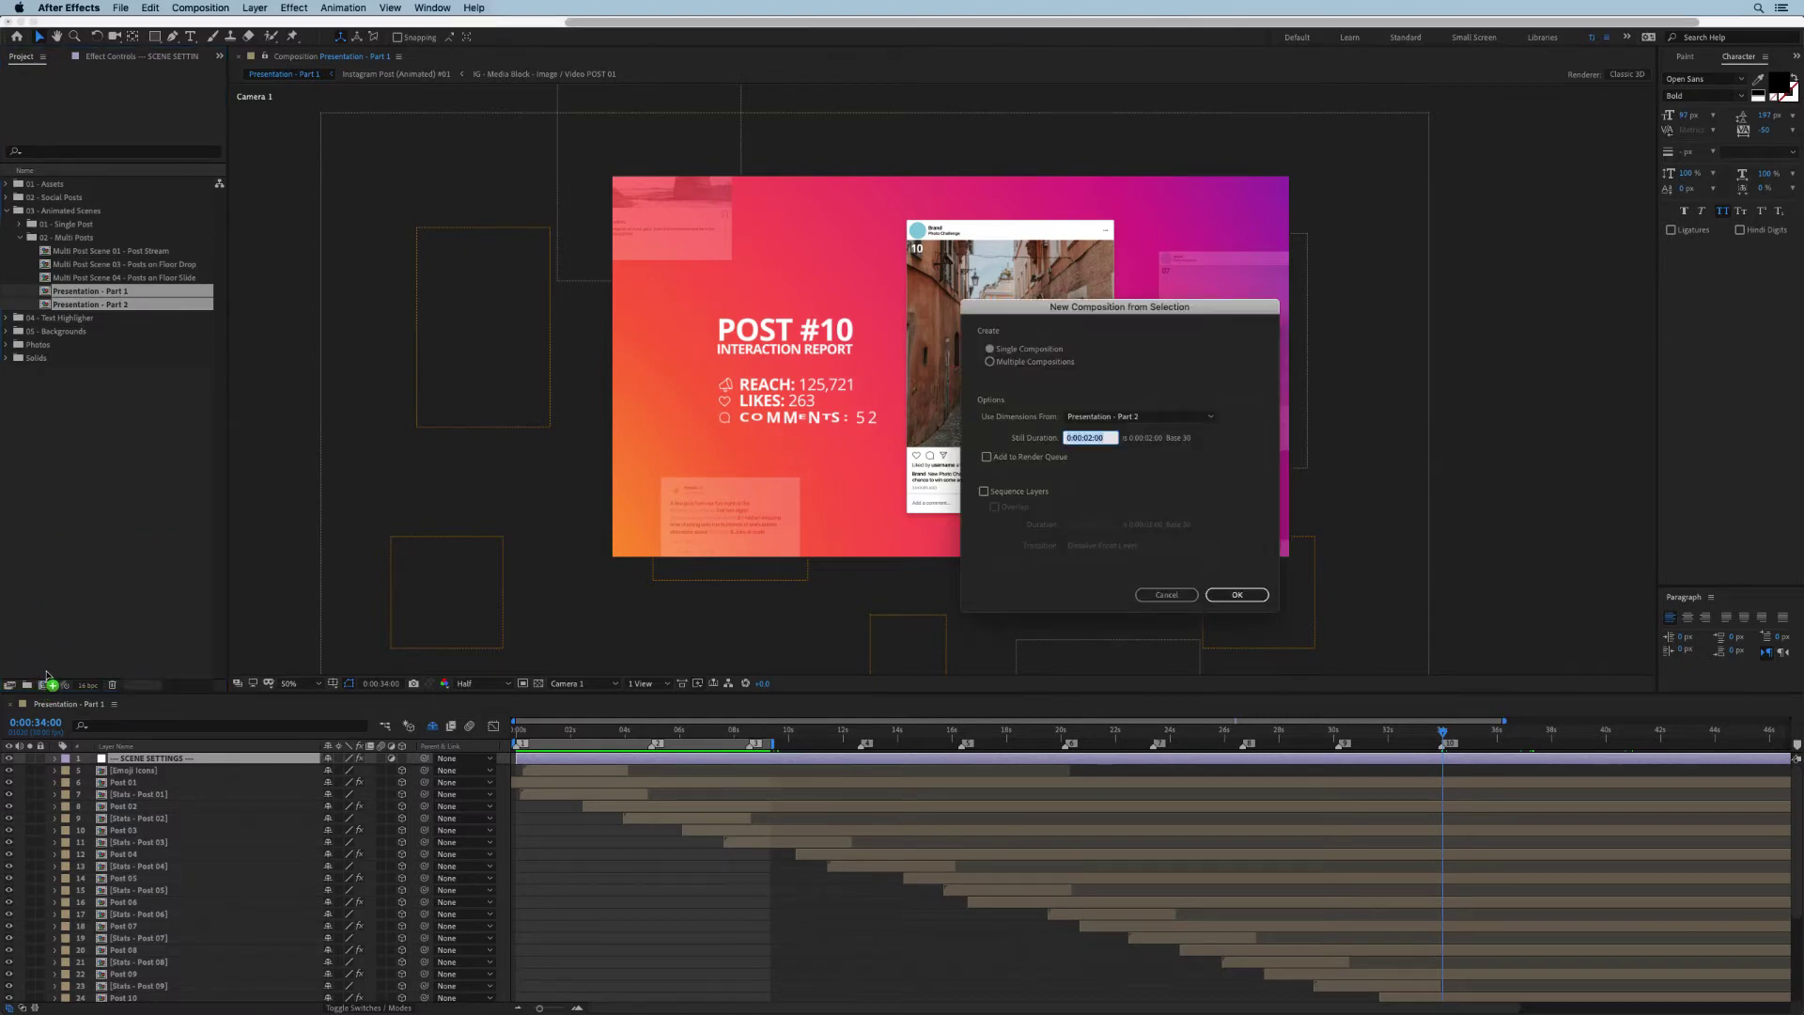
key("Return")
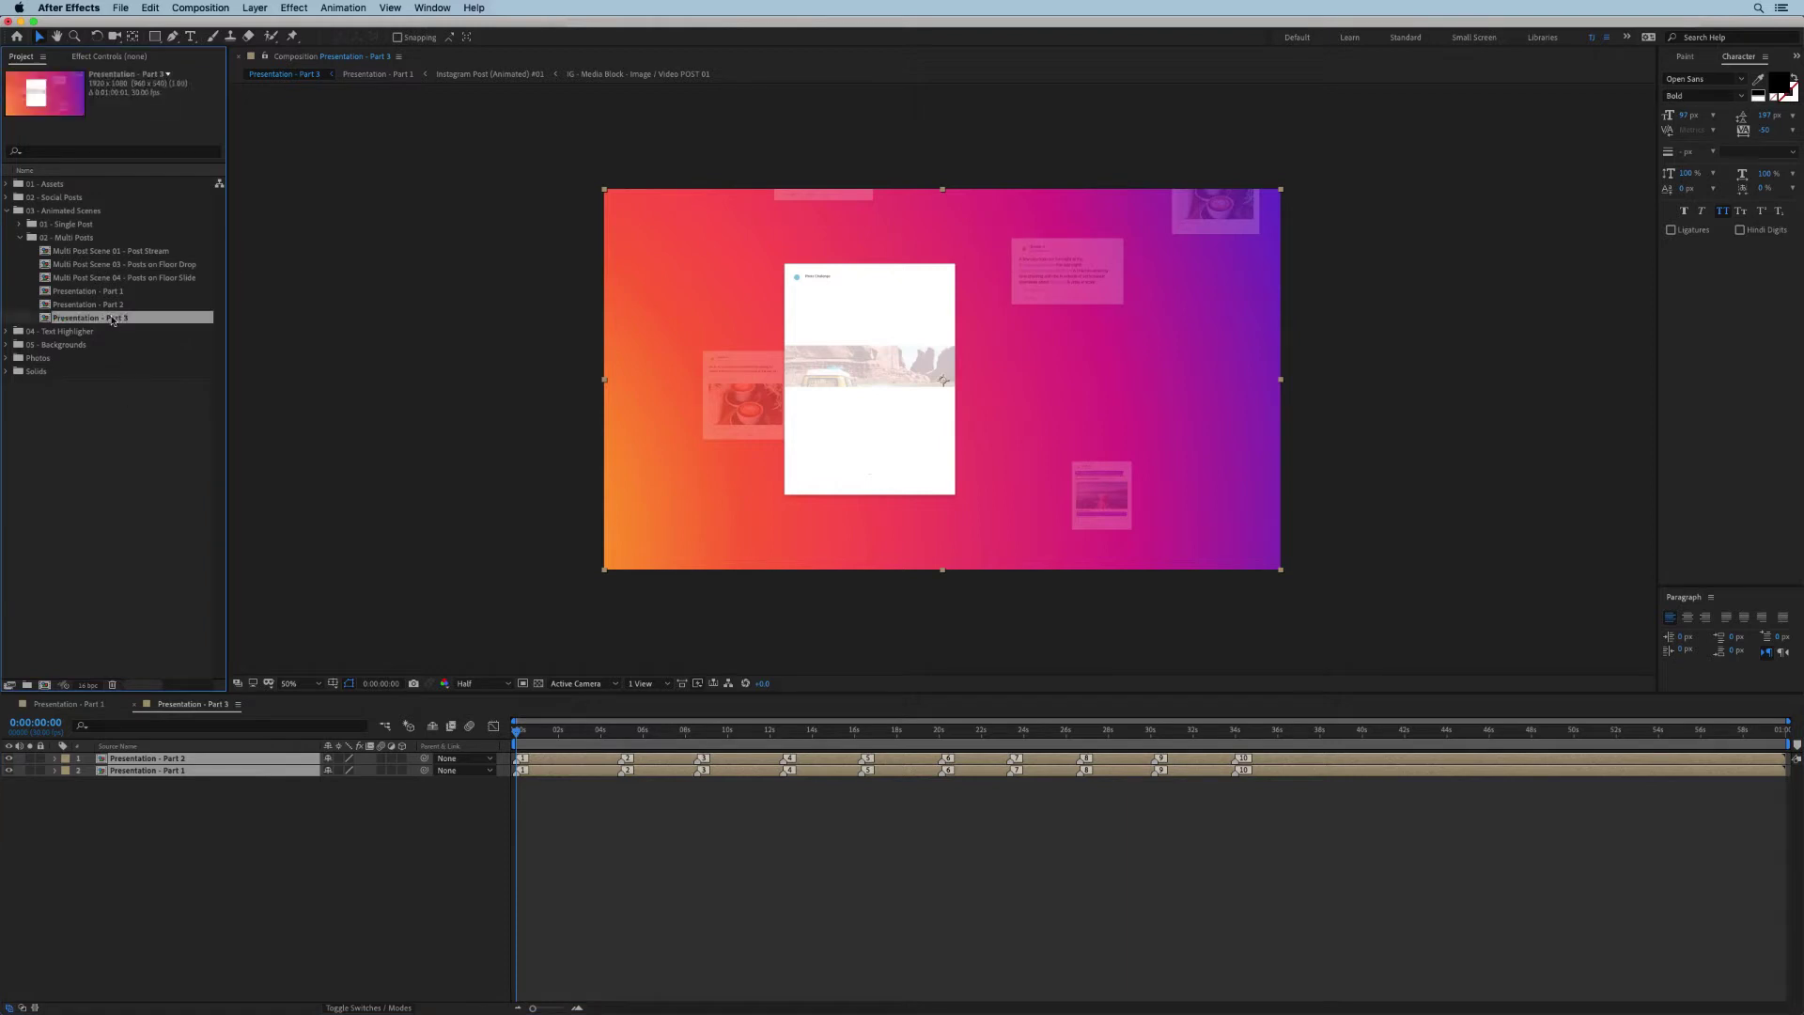
right_click(121, 322)
left_click(143, 331)
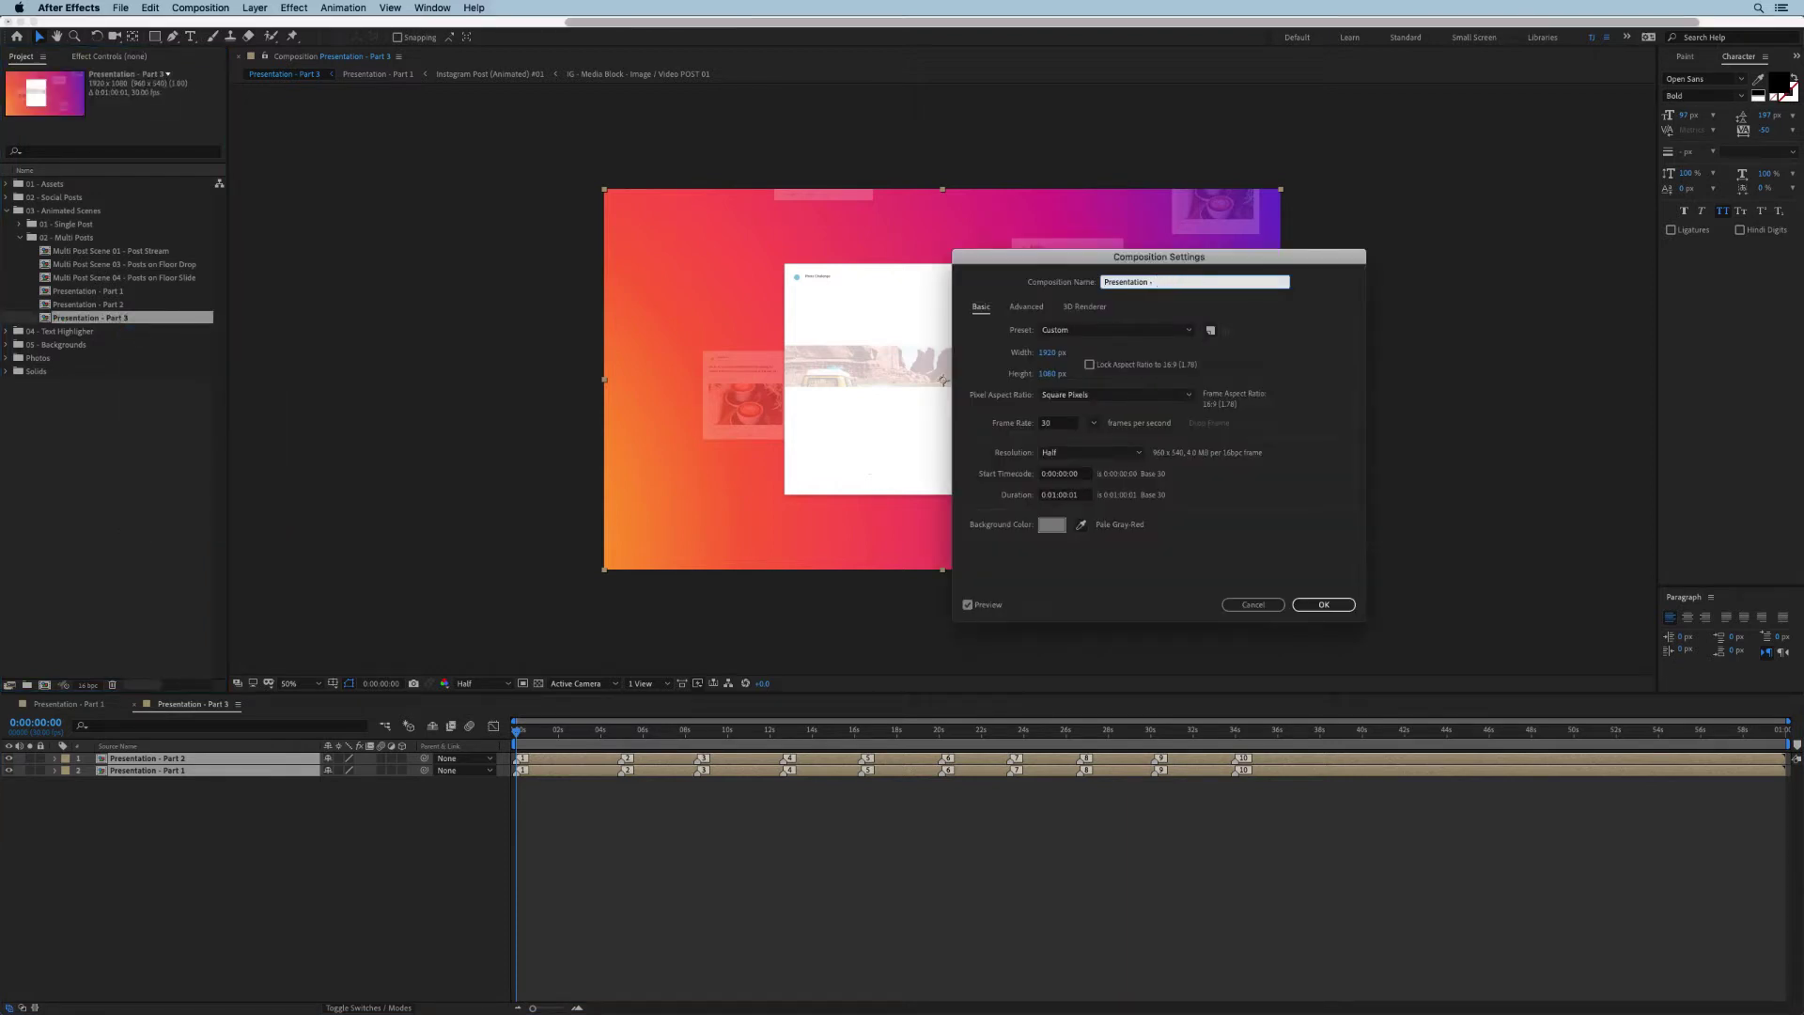
- Name the comp 'Presentation - Full', place Part 2 beneath Part 1, and scrub to post 10
key("Return")
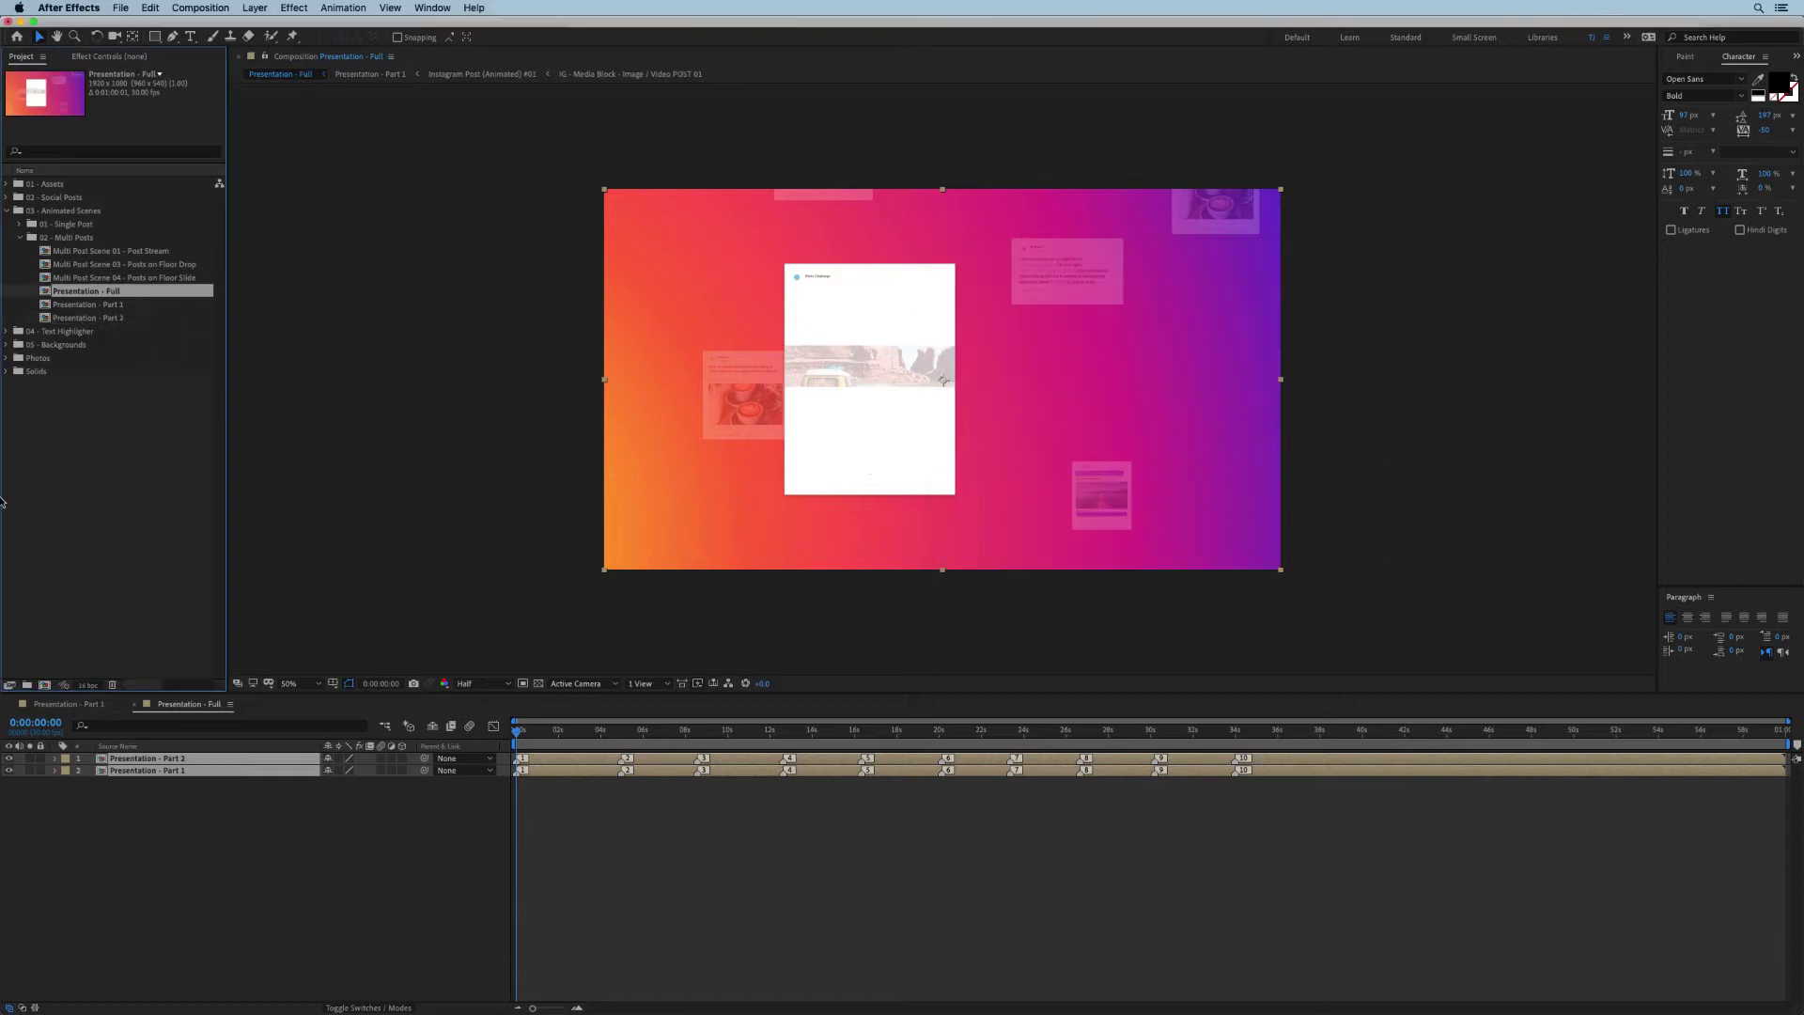
left_click_drag(150, 758, 236, 790)
left_click(254, 790)
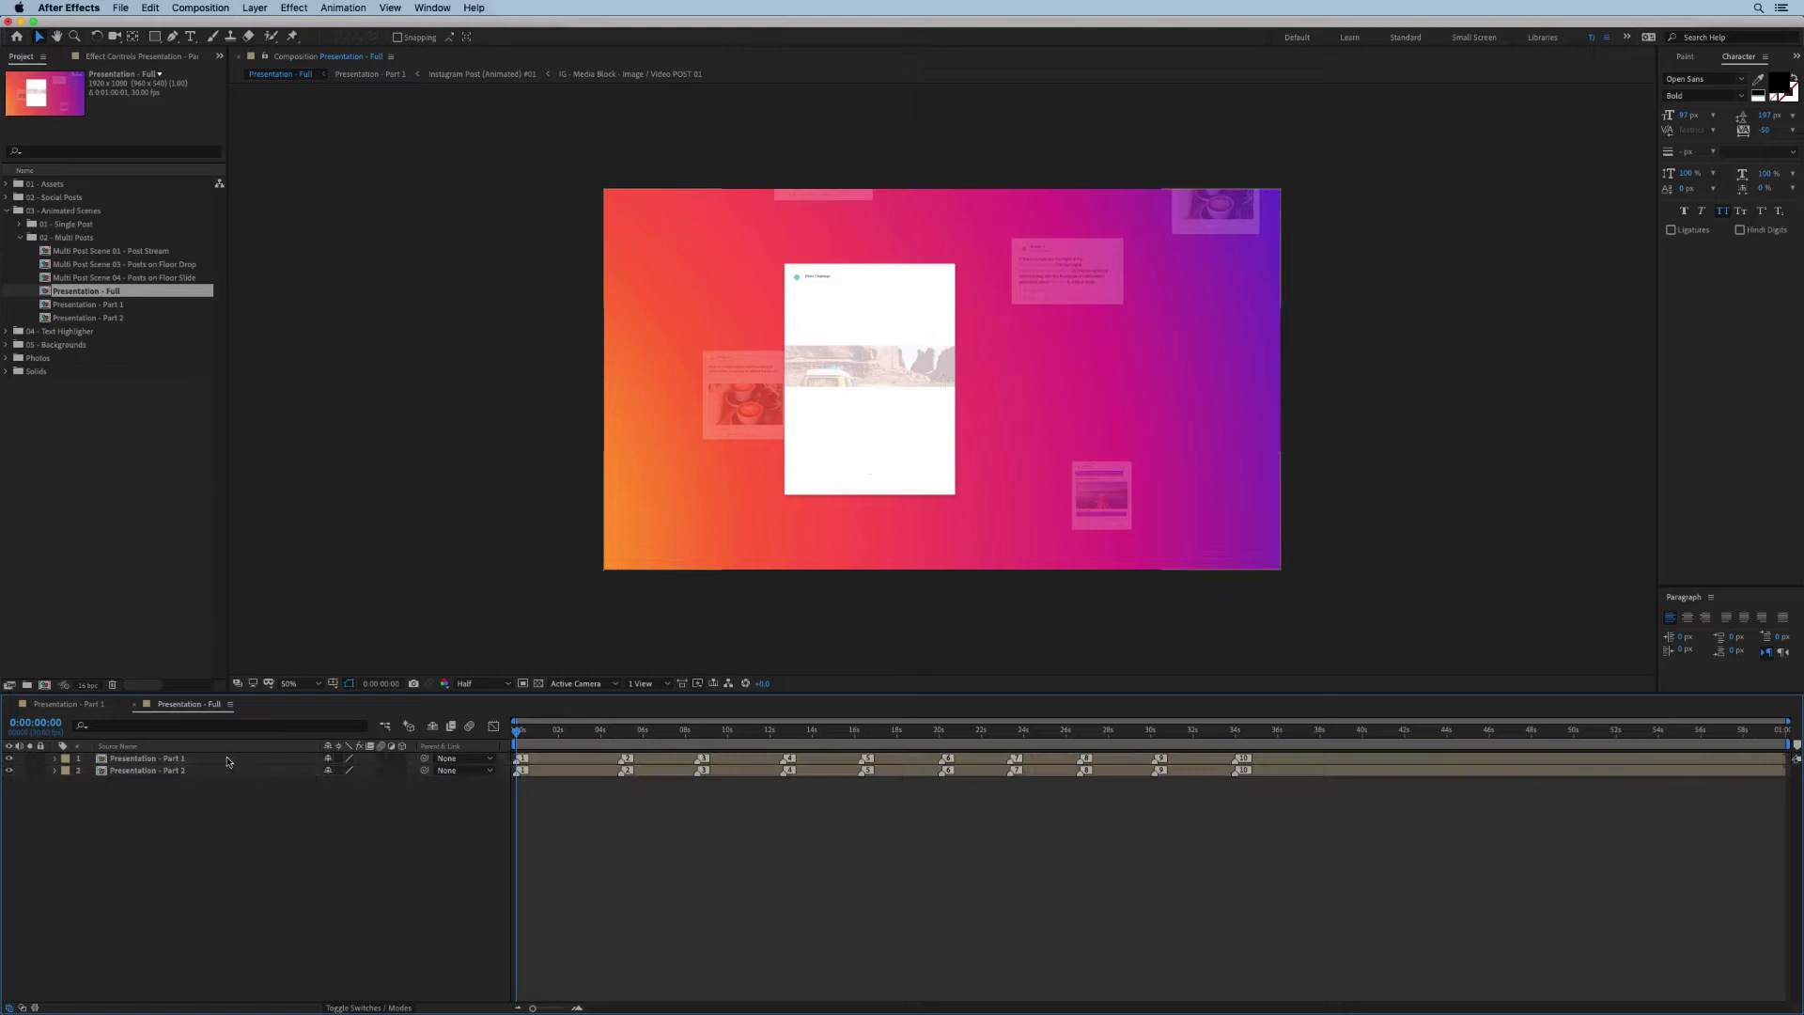
left_click(1147, 759)
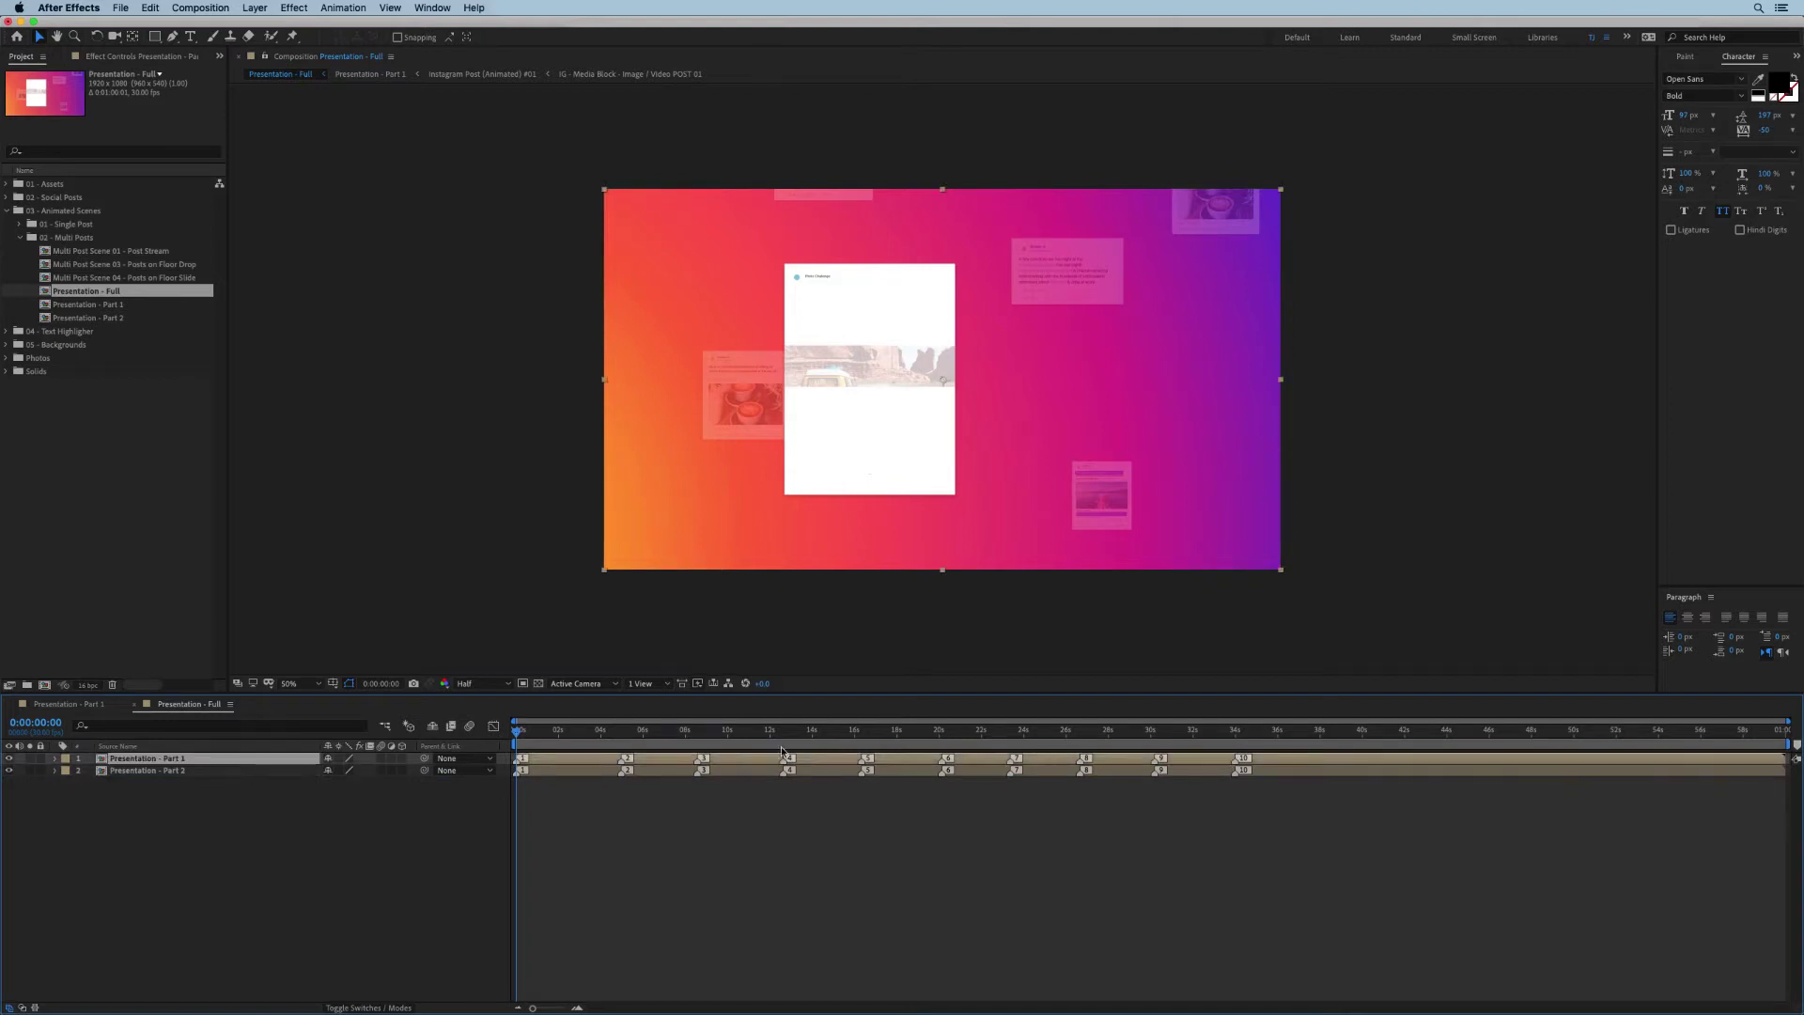
left_click_drag(691, 745, 1236, 772)
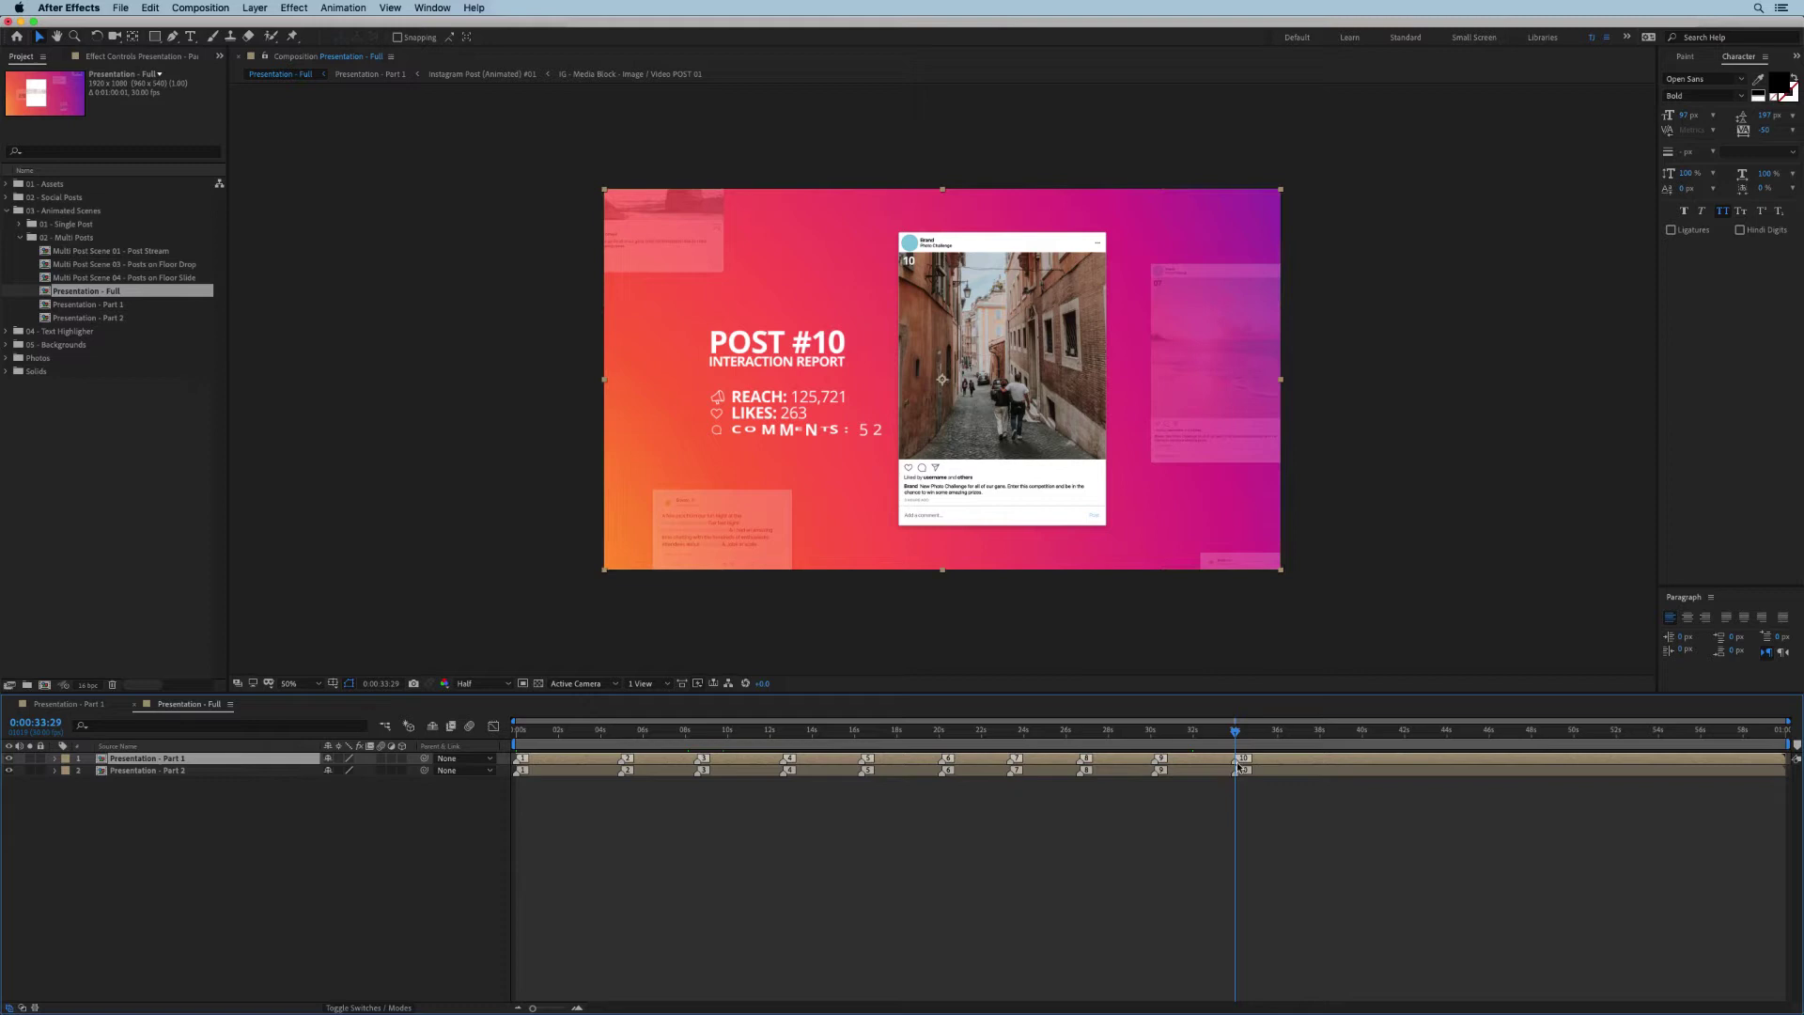
mouse_move(1238, 730)
left_mouse_down()
mouse_move(1165, 731)
mouse_move(1235, 737)
left_mouse_up()
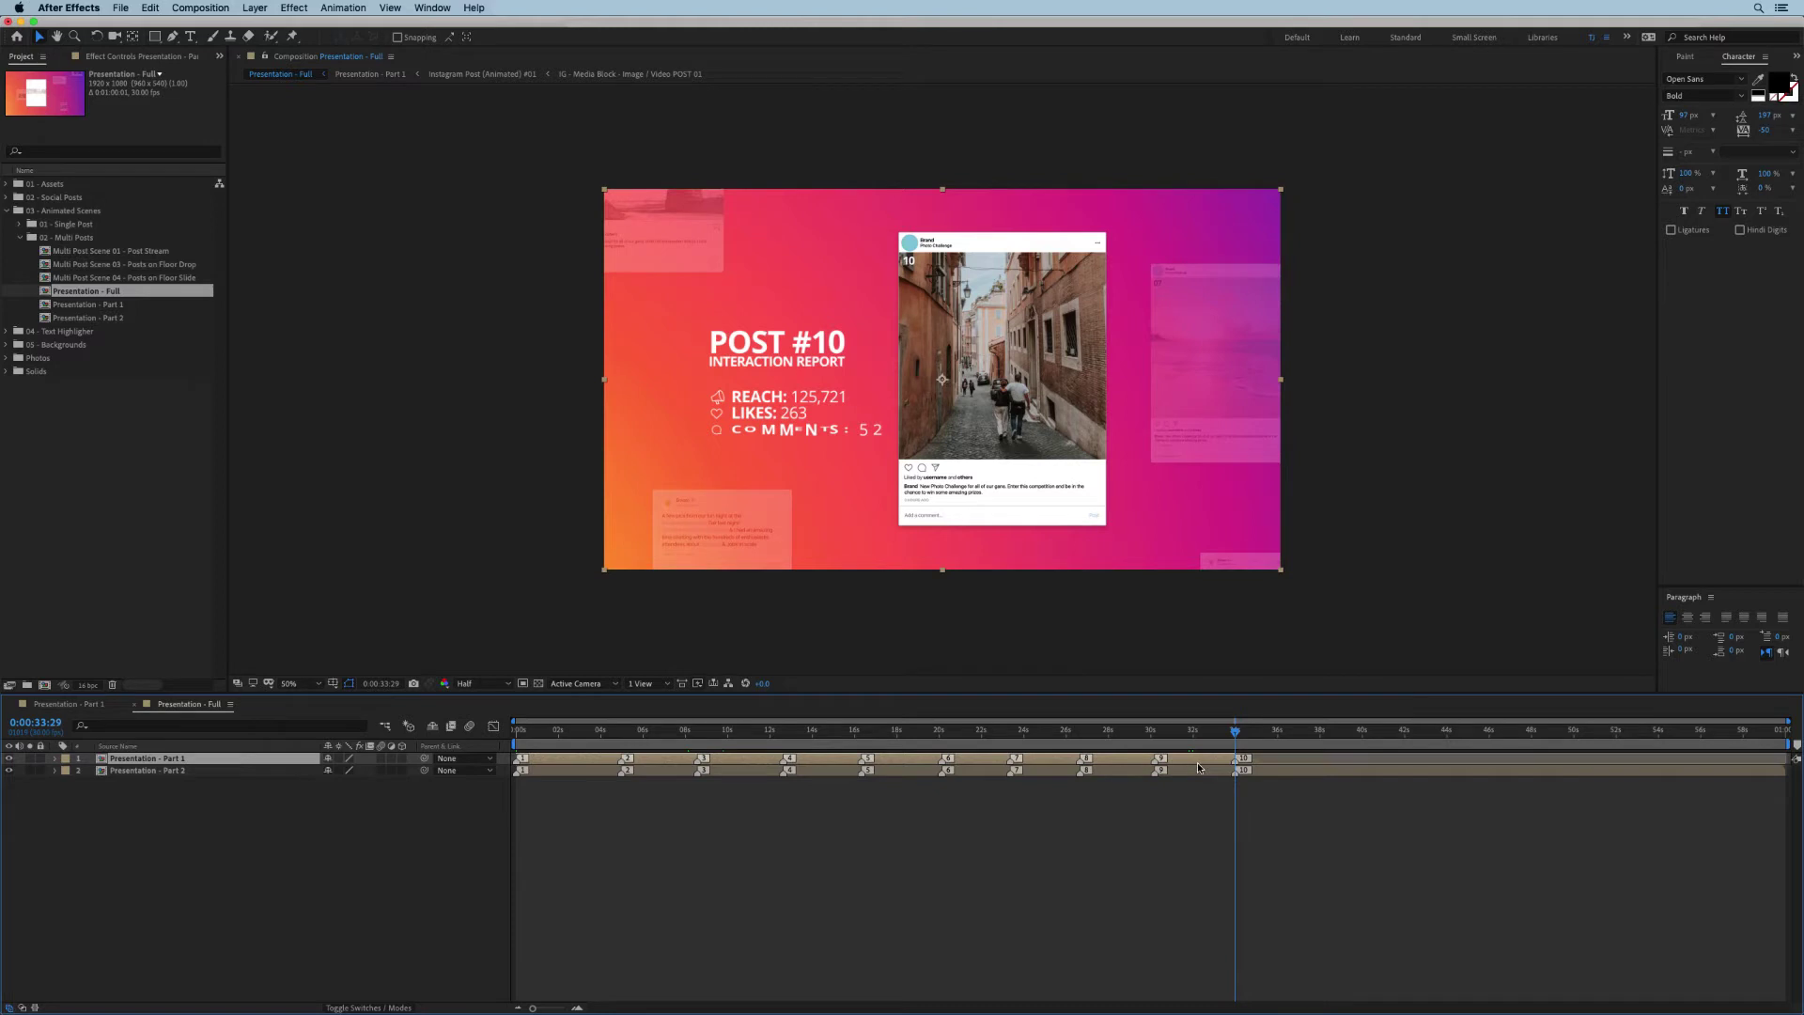
- Delete all markers from the Presentation - Part 2 layer
left_click(1275, 770)
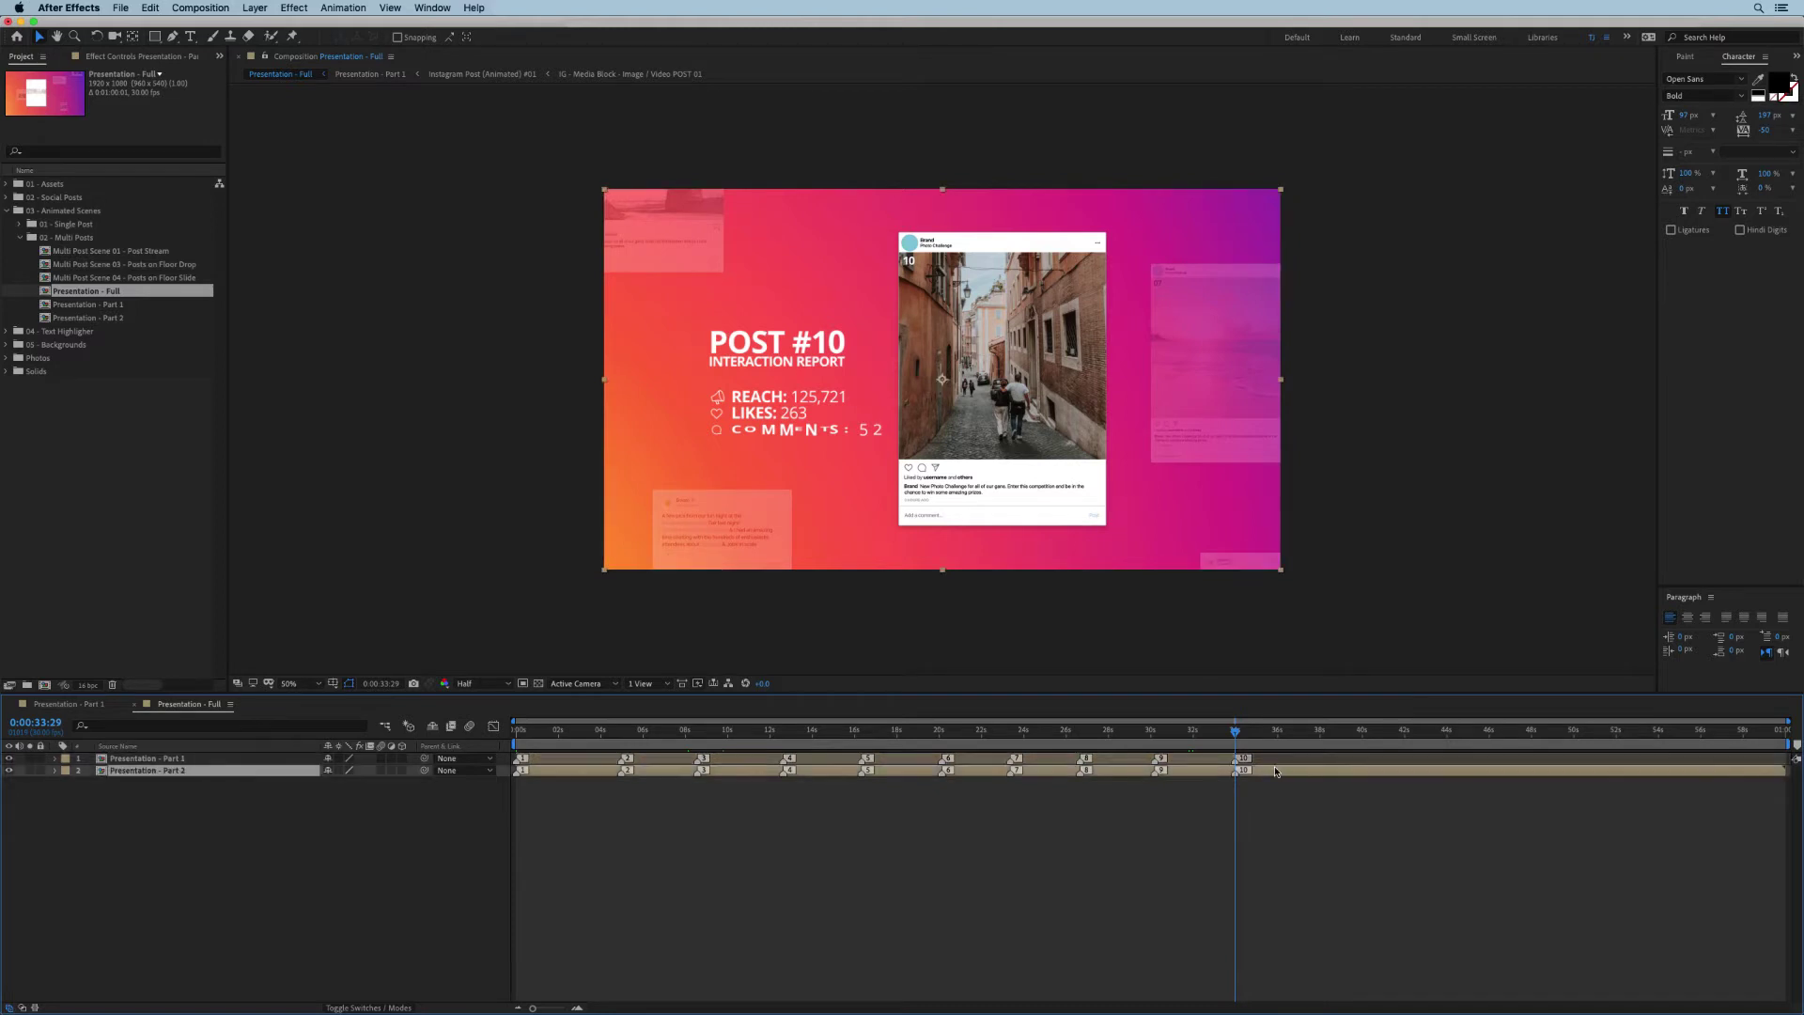
left_click(1090, 799)
right_click(1238, 771)
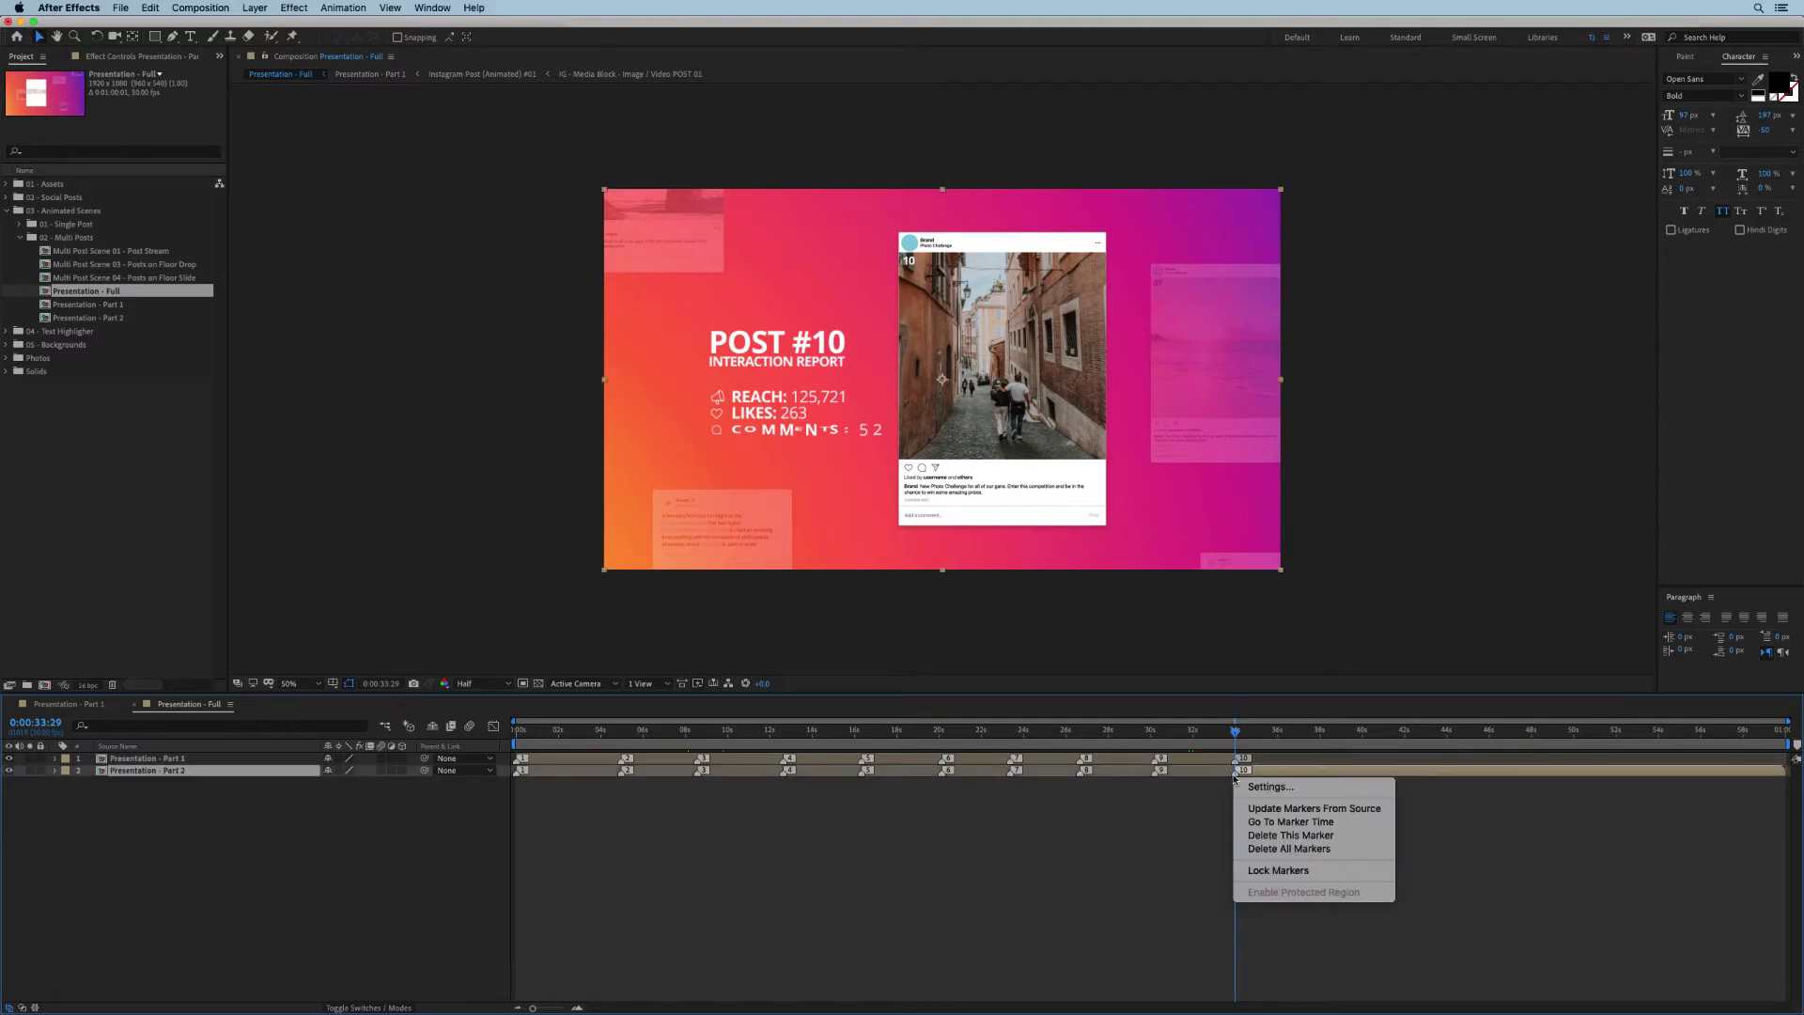
left_click(1275, 849)
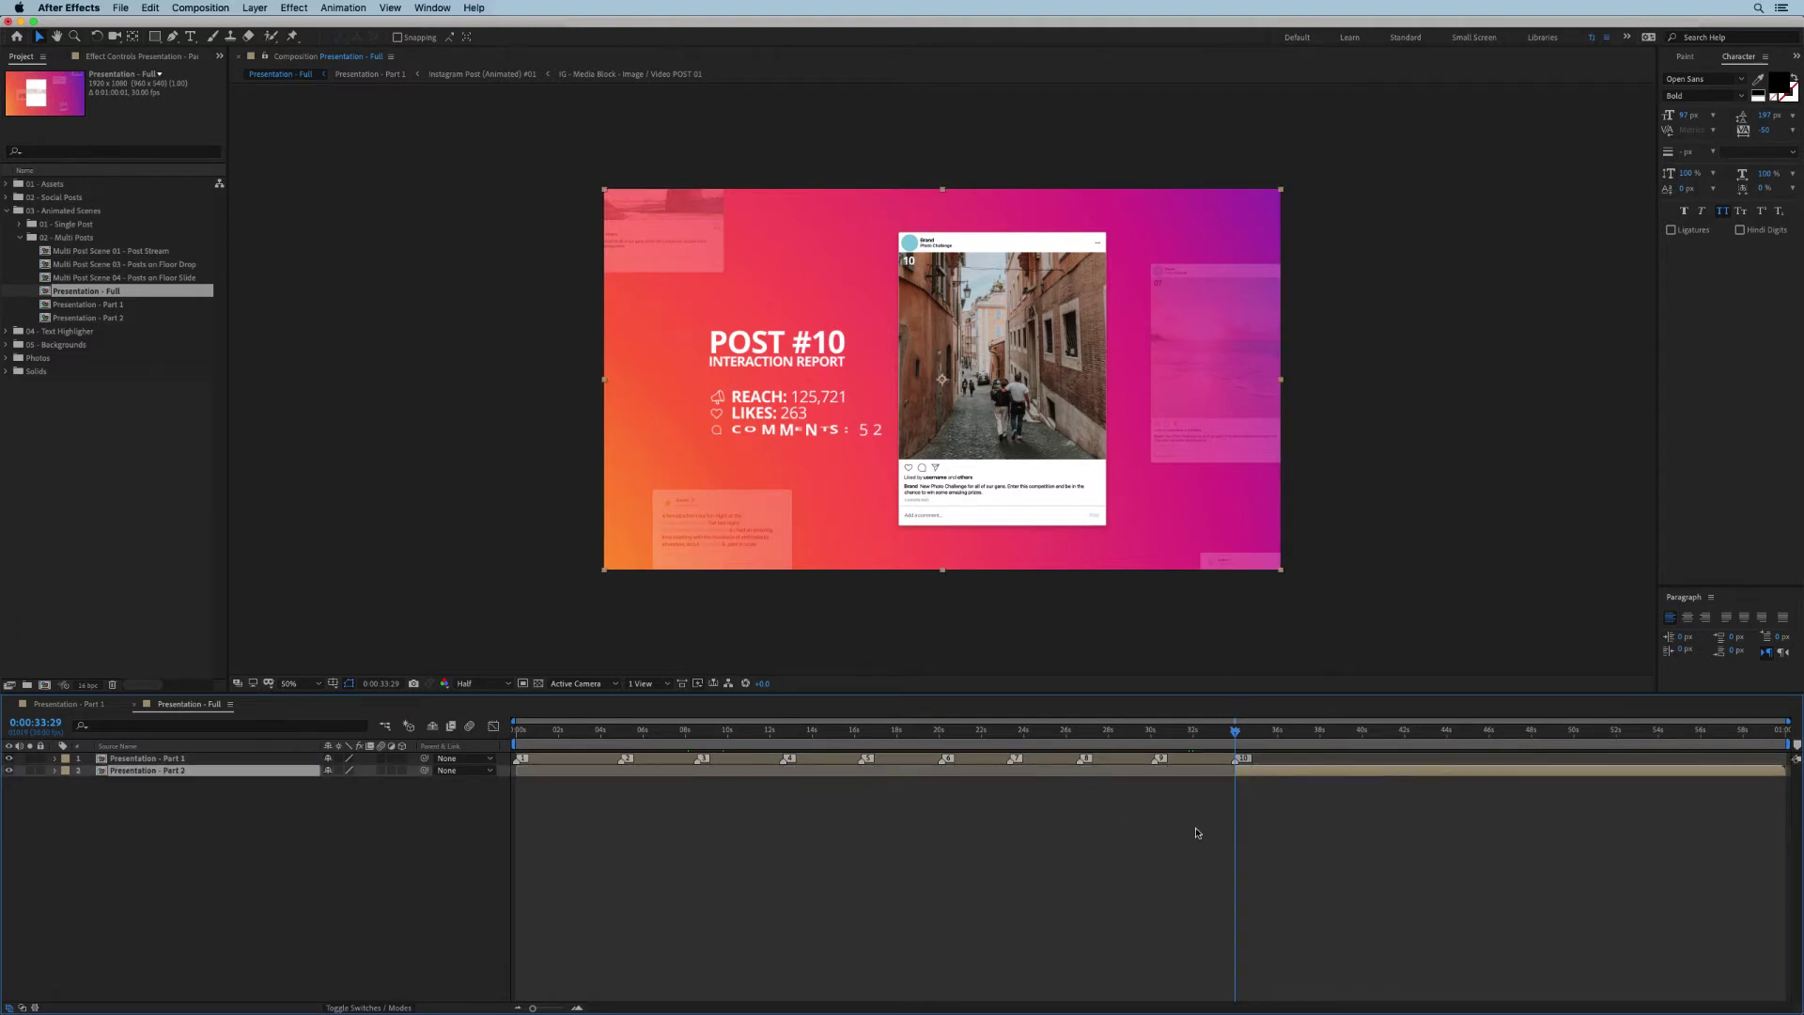
left_click(1217, 808)
left_click(1287, 772)
- Inside Presentation - Part 2, check marker 10's settings without changing them
double_click(1293, 769)
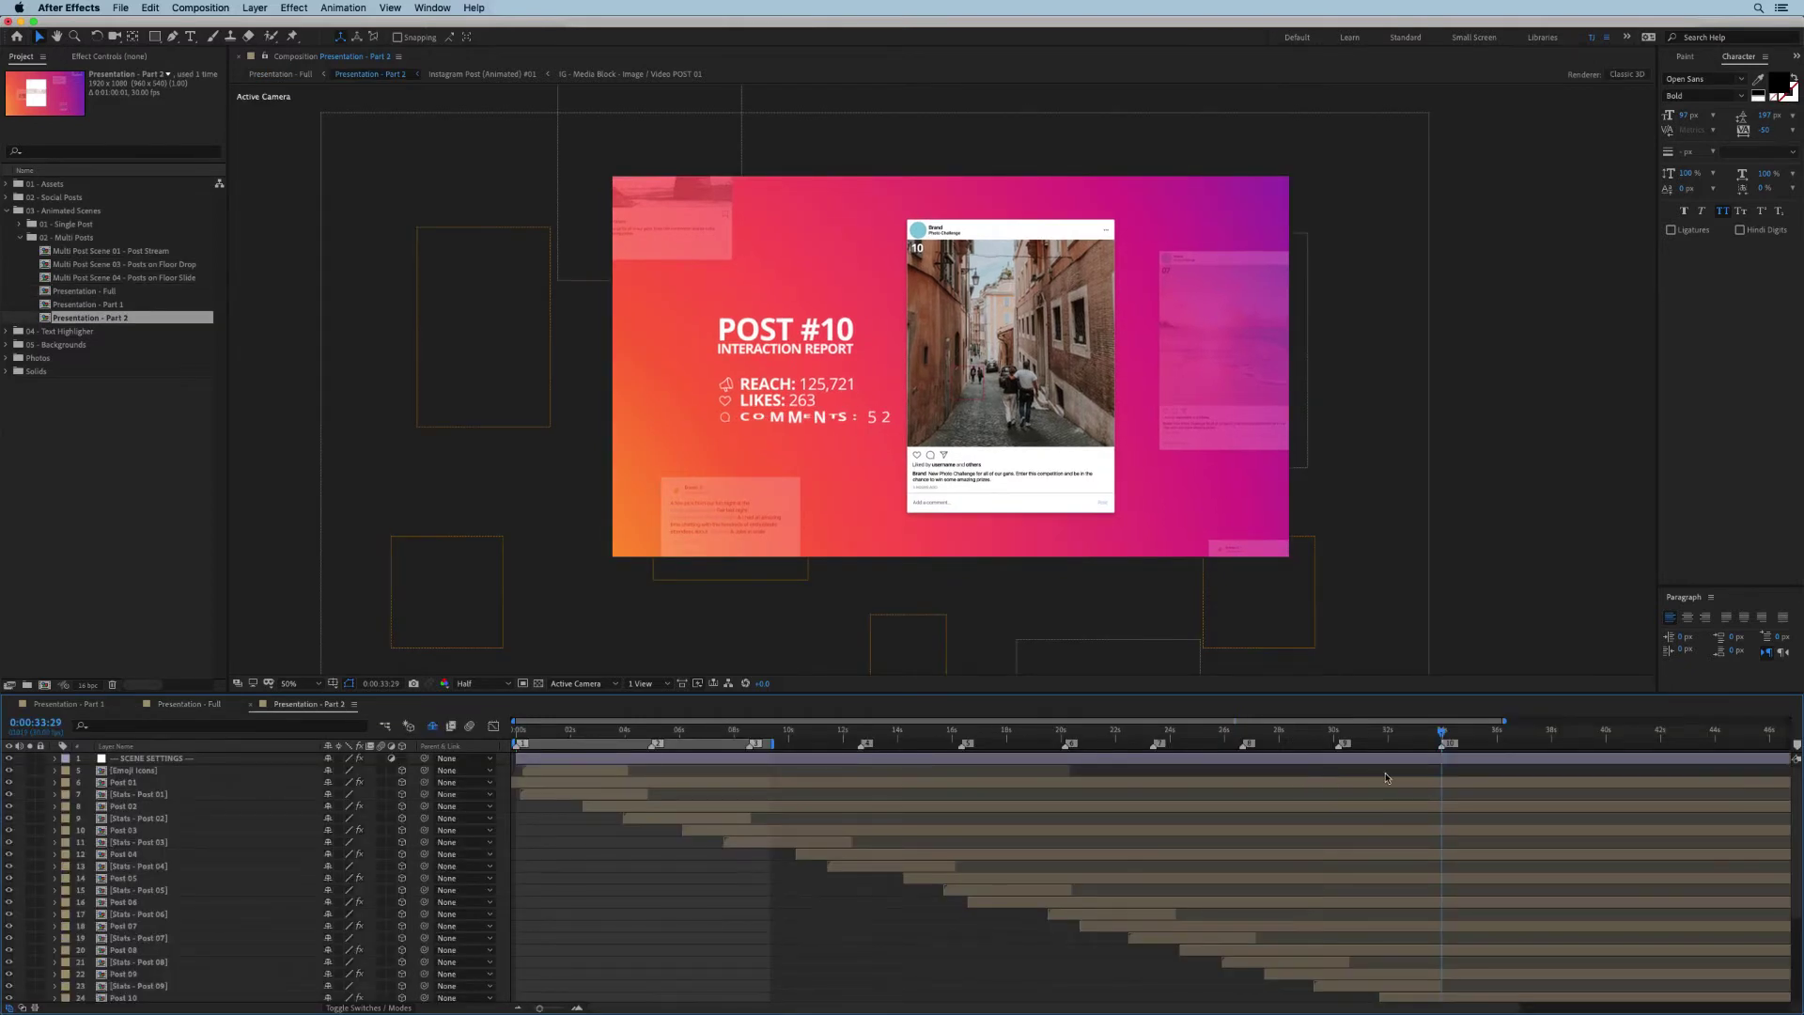
scroll(1457, 786, "down", 3)
left_click(1451, 950)
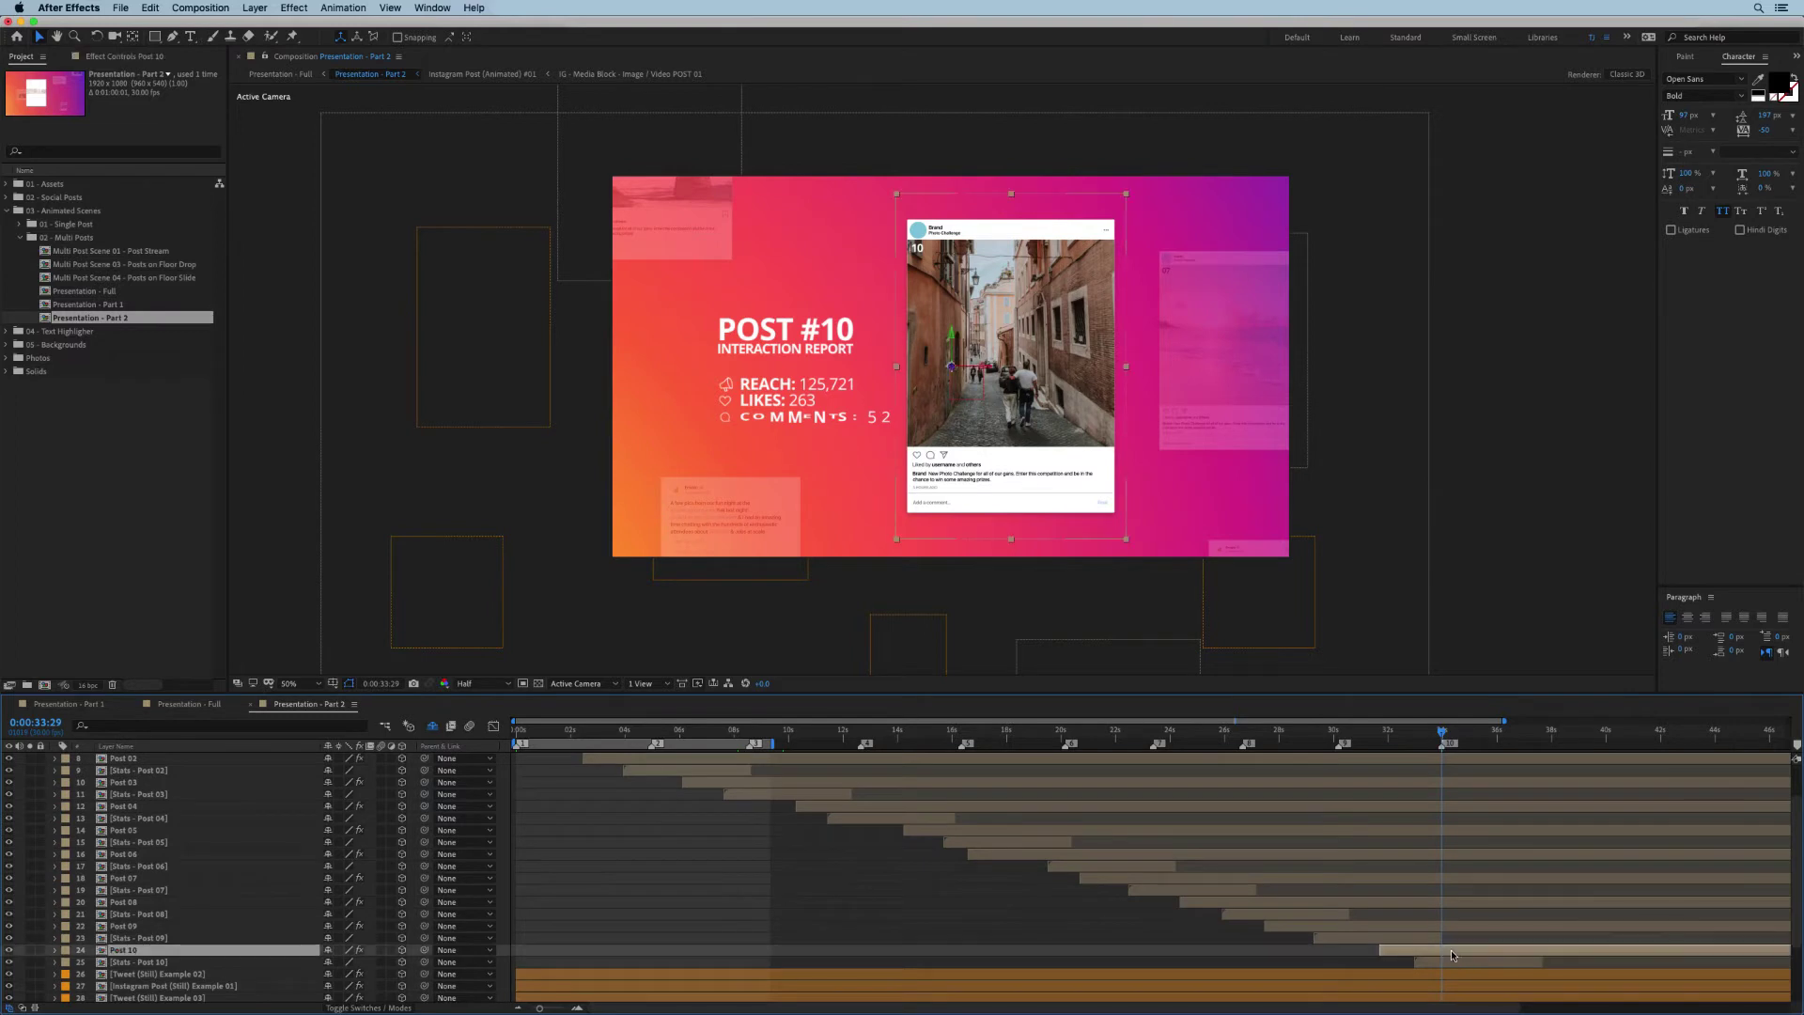
scroll(1466, 805, "up", 2)
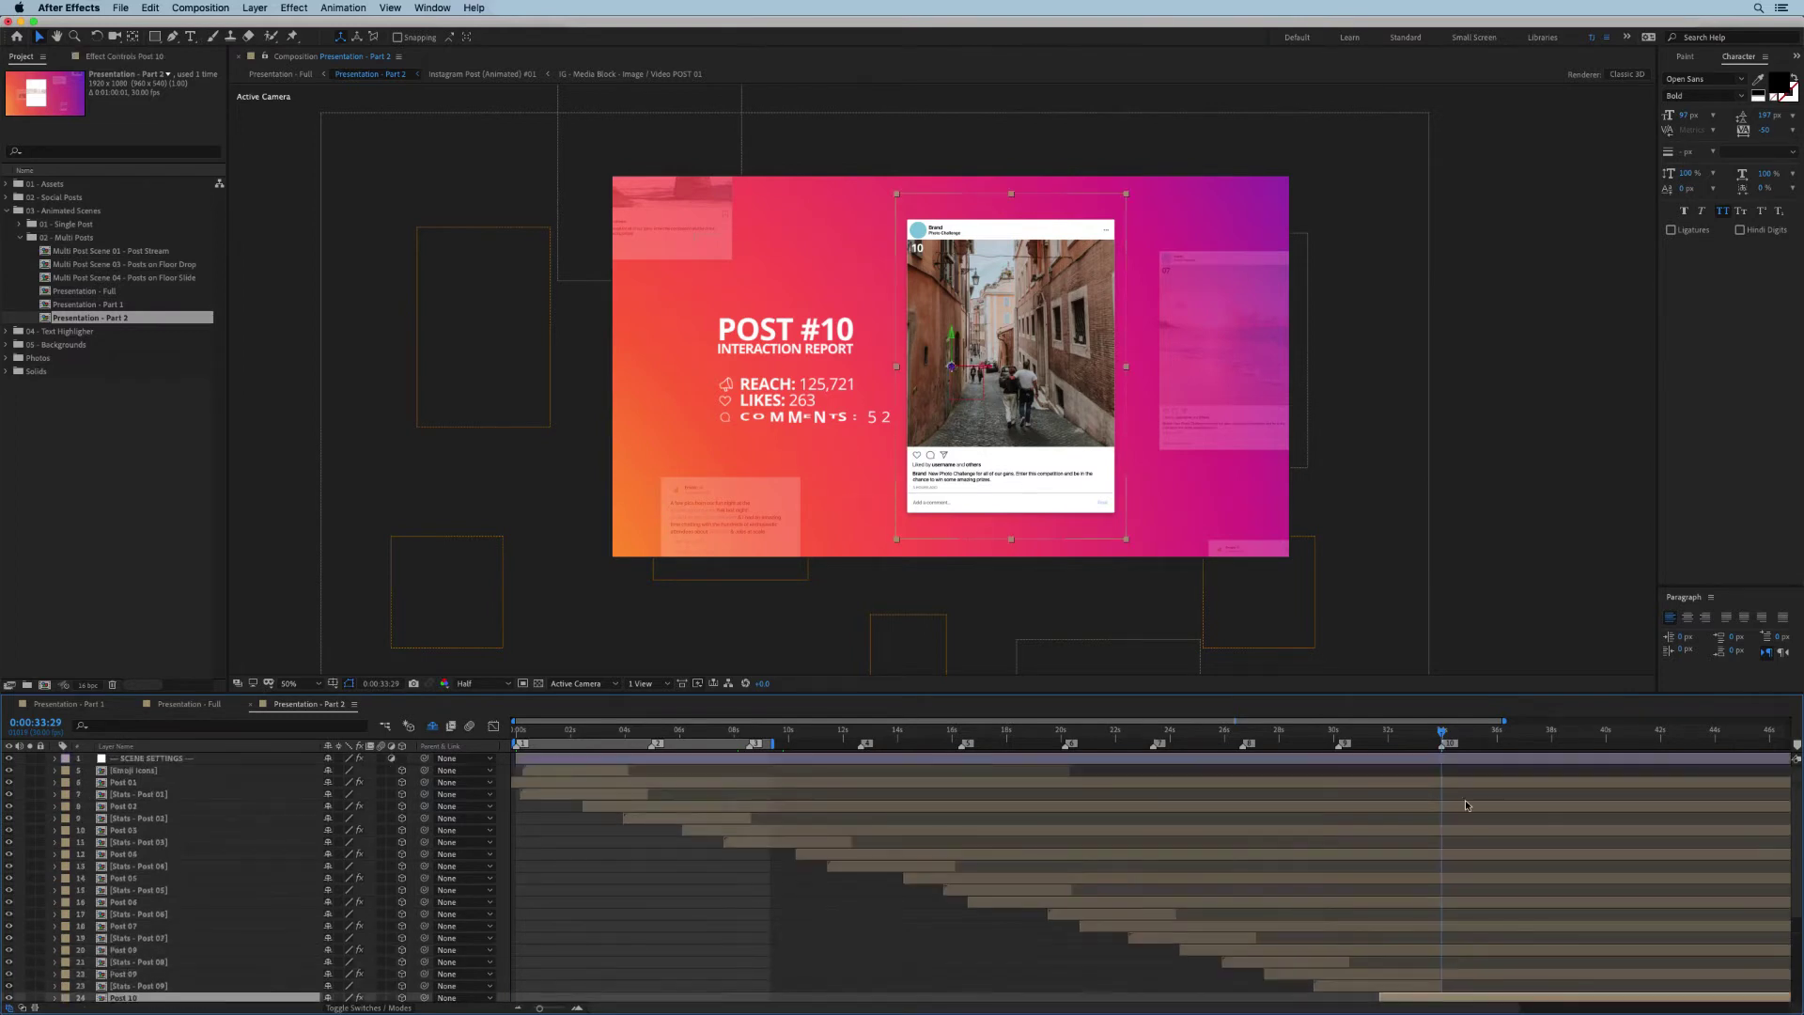
right_click(1450, 747)
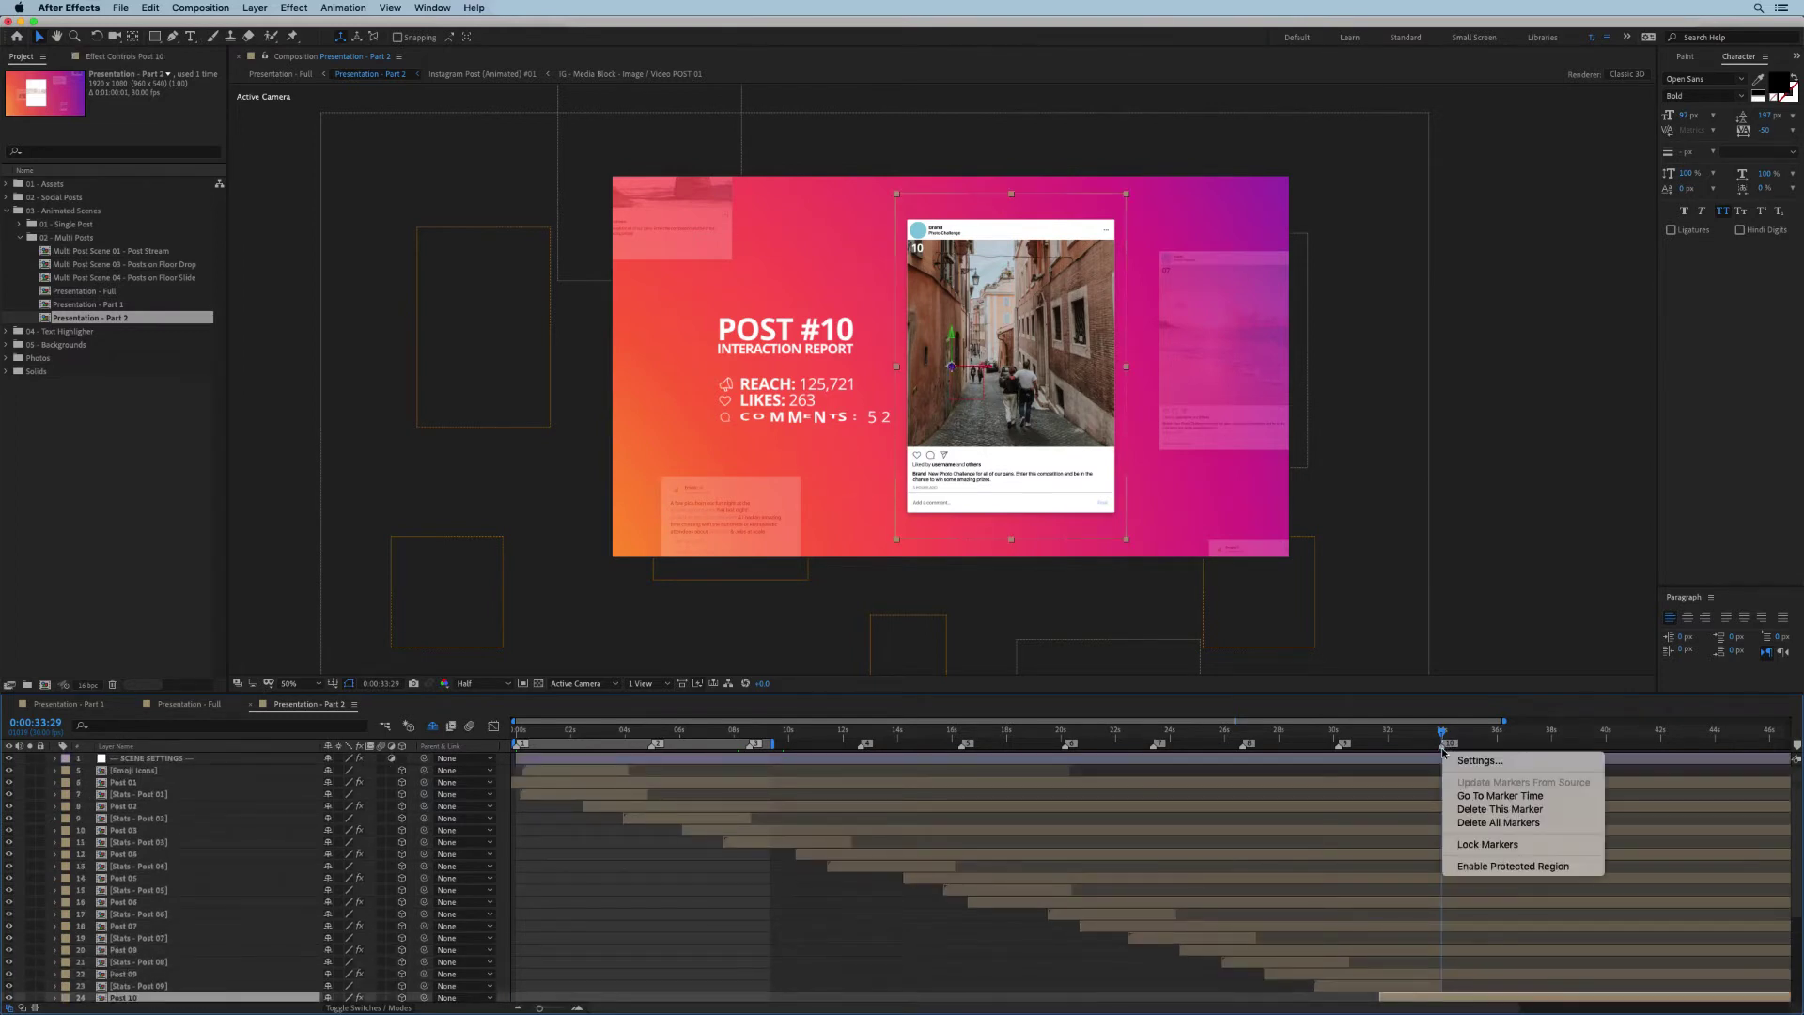
left_click(1452, 761)
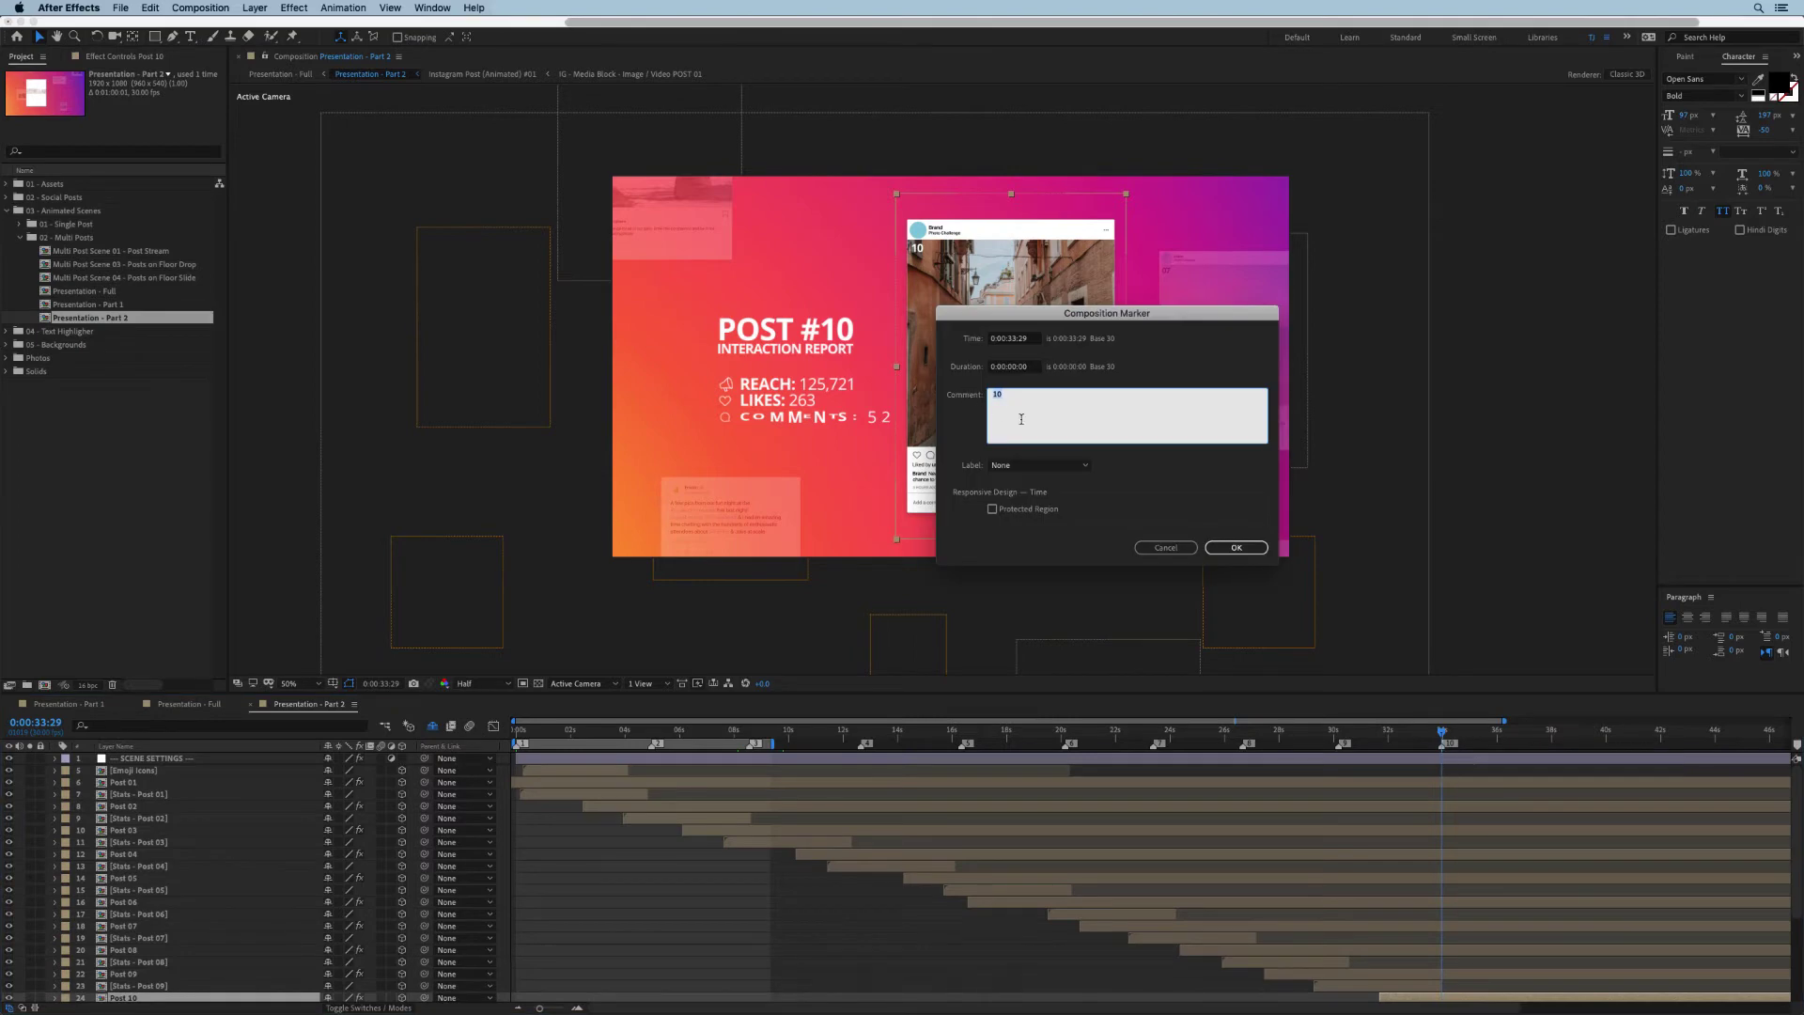
left_click(1236, 547)
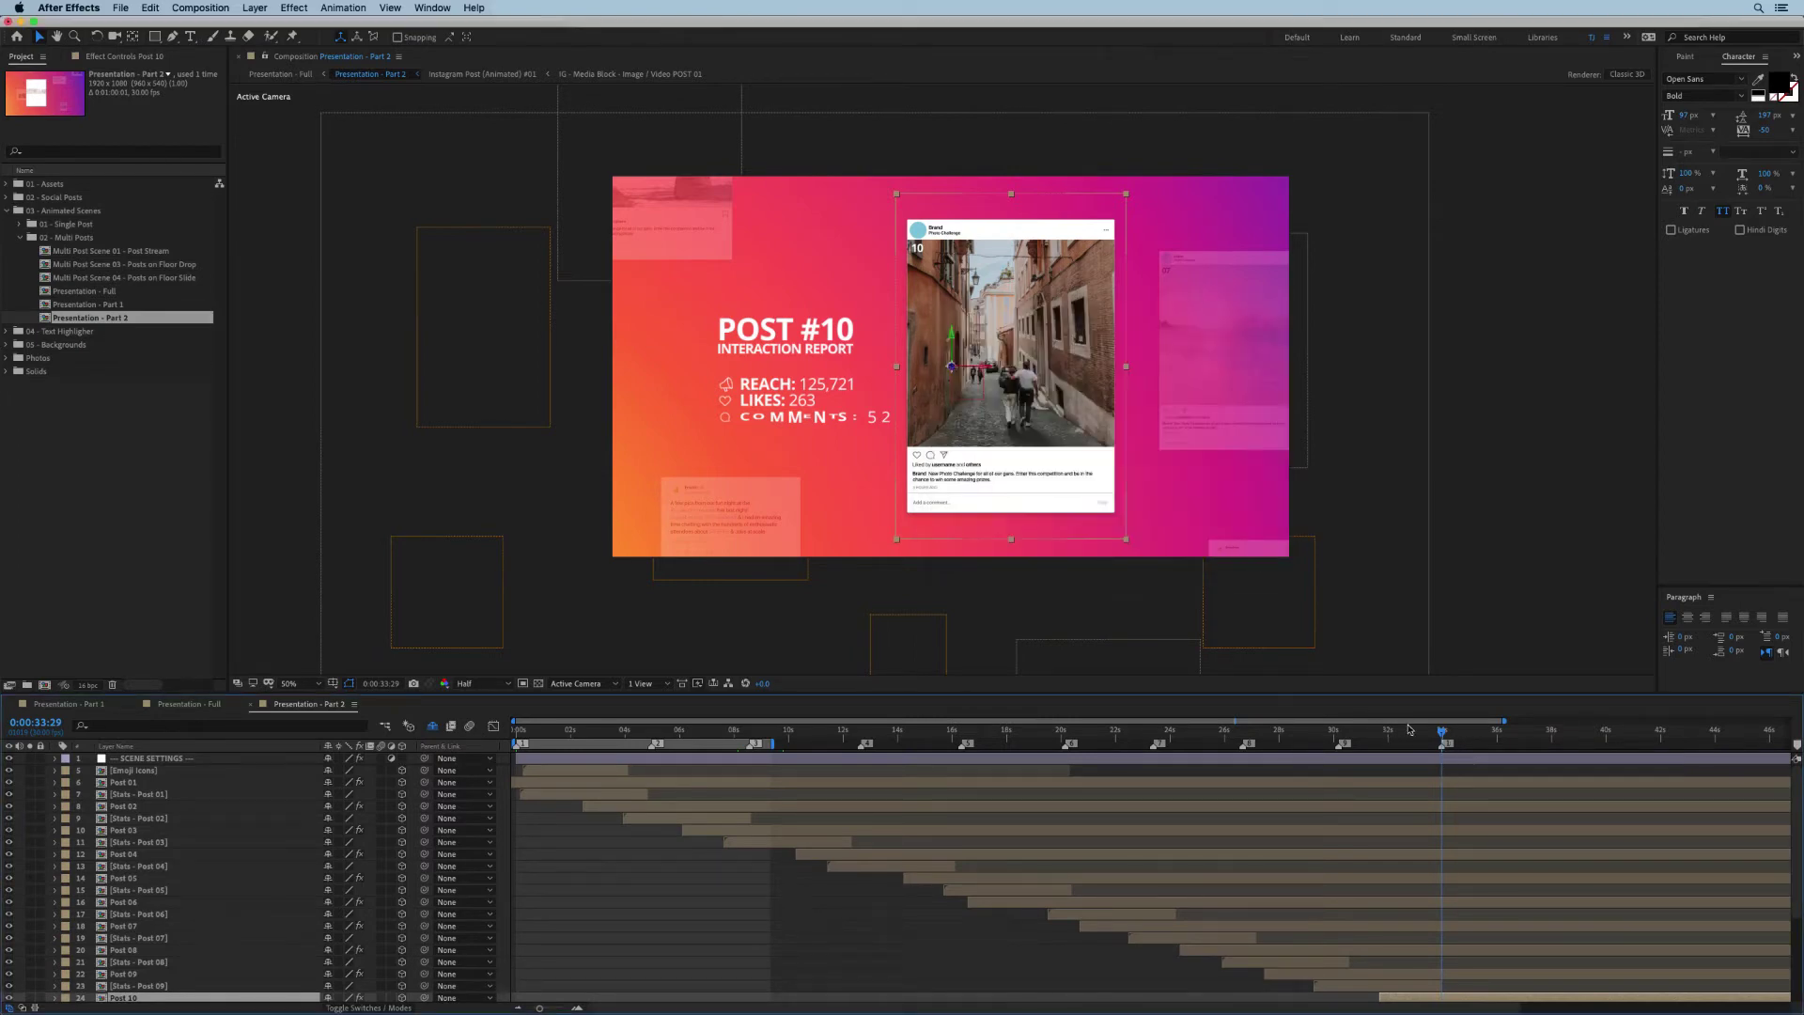
- Delete the first marker and move two markers to about 37s and 40s
right_click(520, 745)
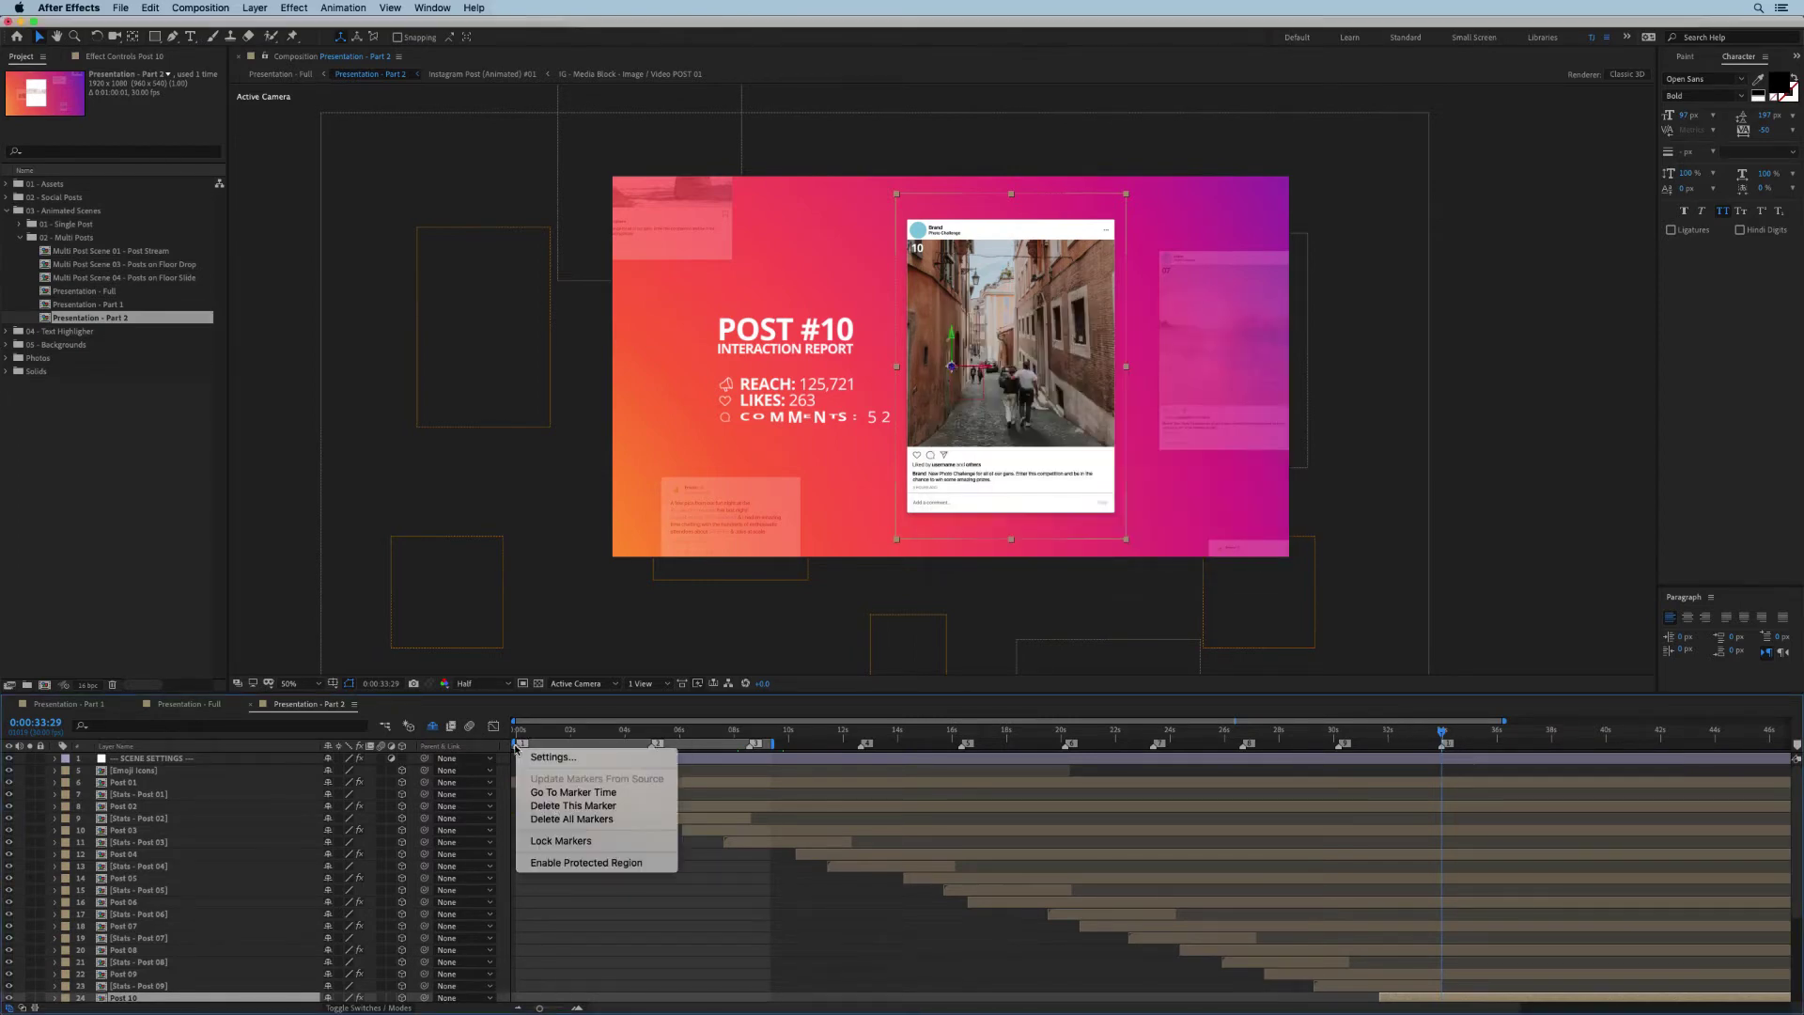
left_click(564, 806)
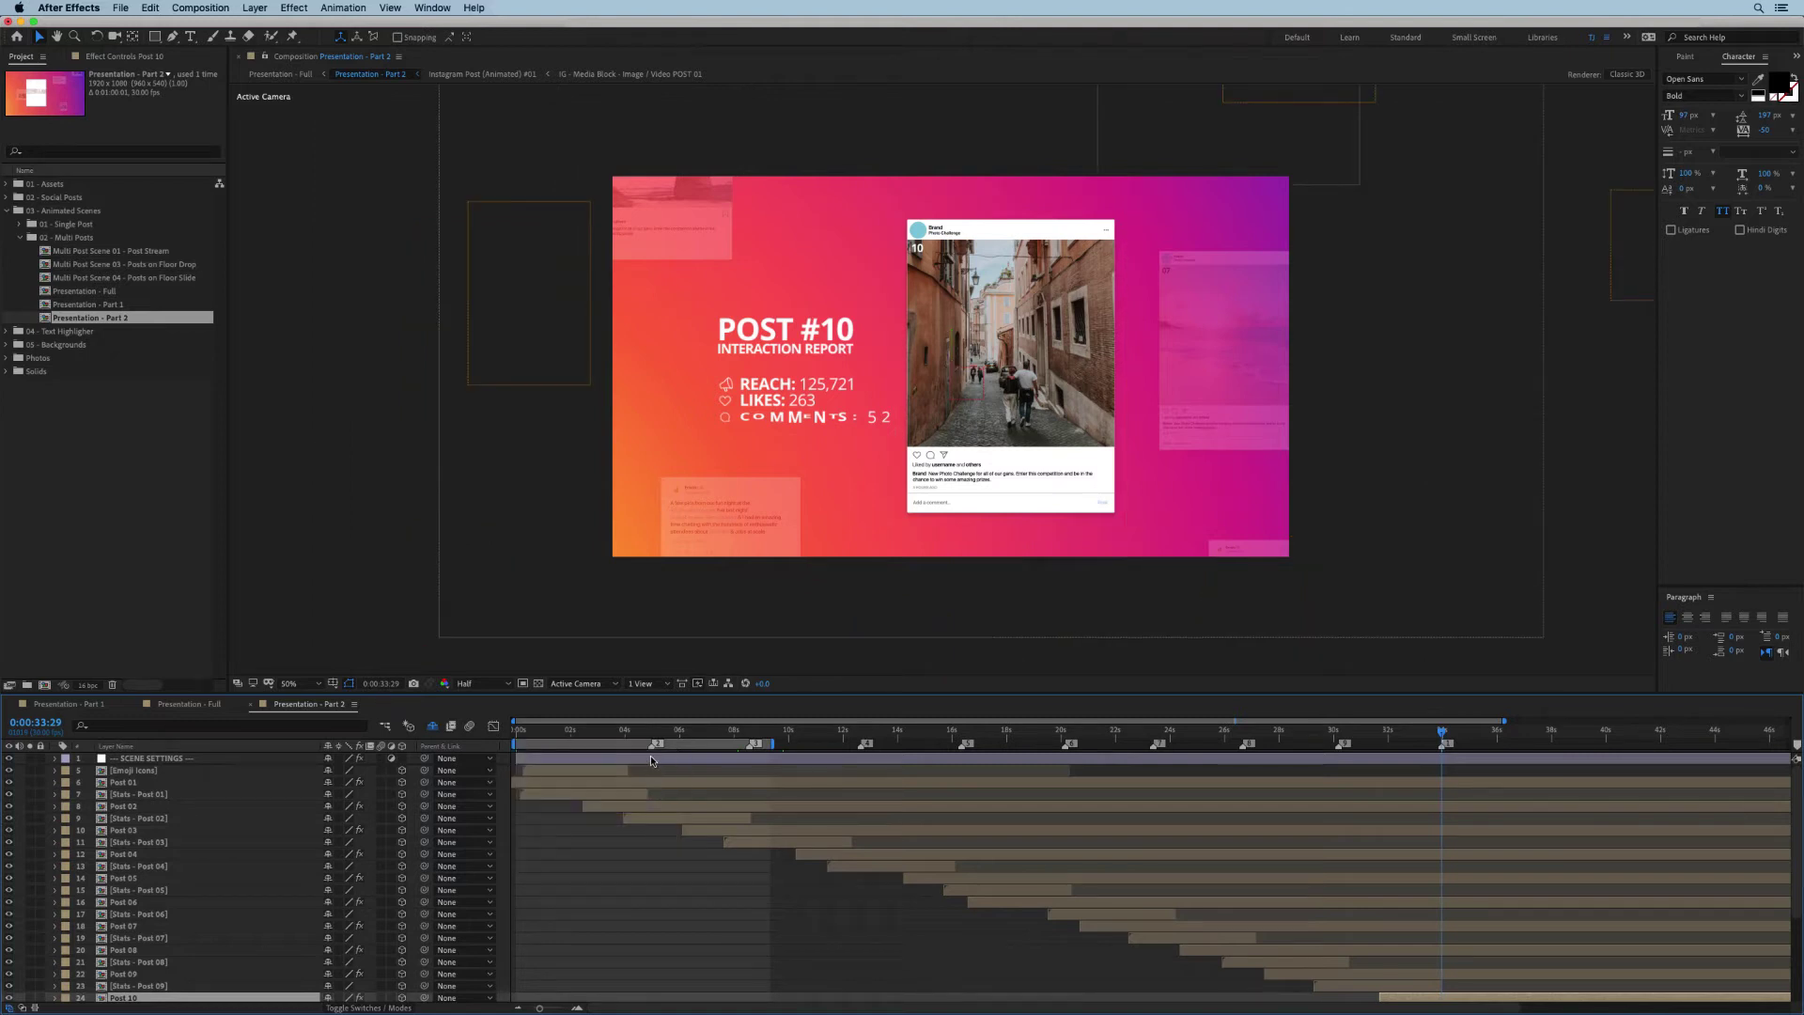
left_click_drag(656, 745, 1535, 751)
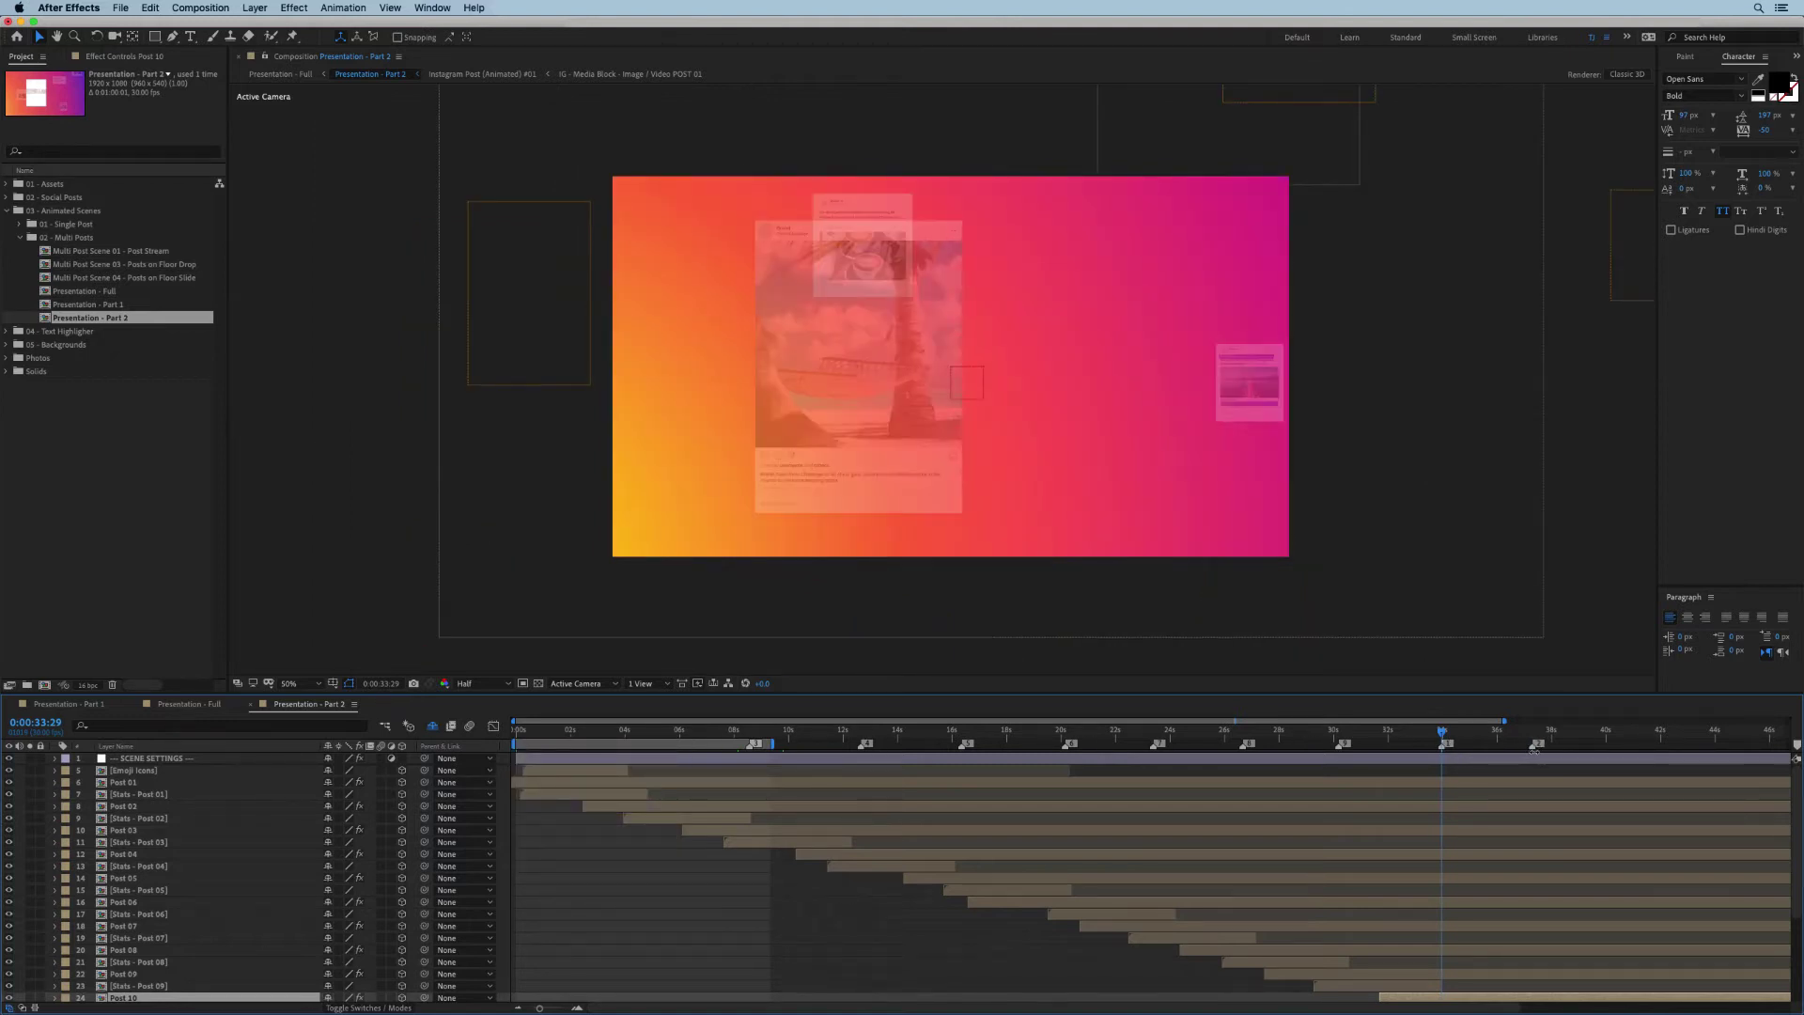
mouse_move(755, 745)
left_mouse_down()
mouse_move(1616, 764)
mouse_move(1590, 771)
left_mouse_up()
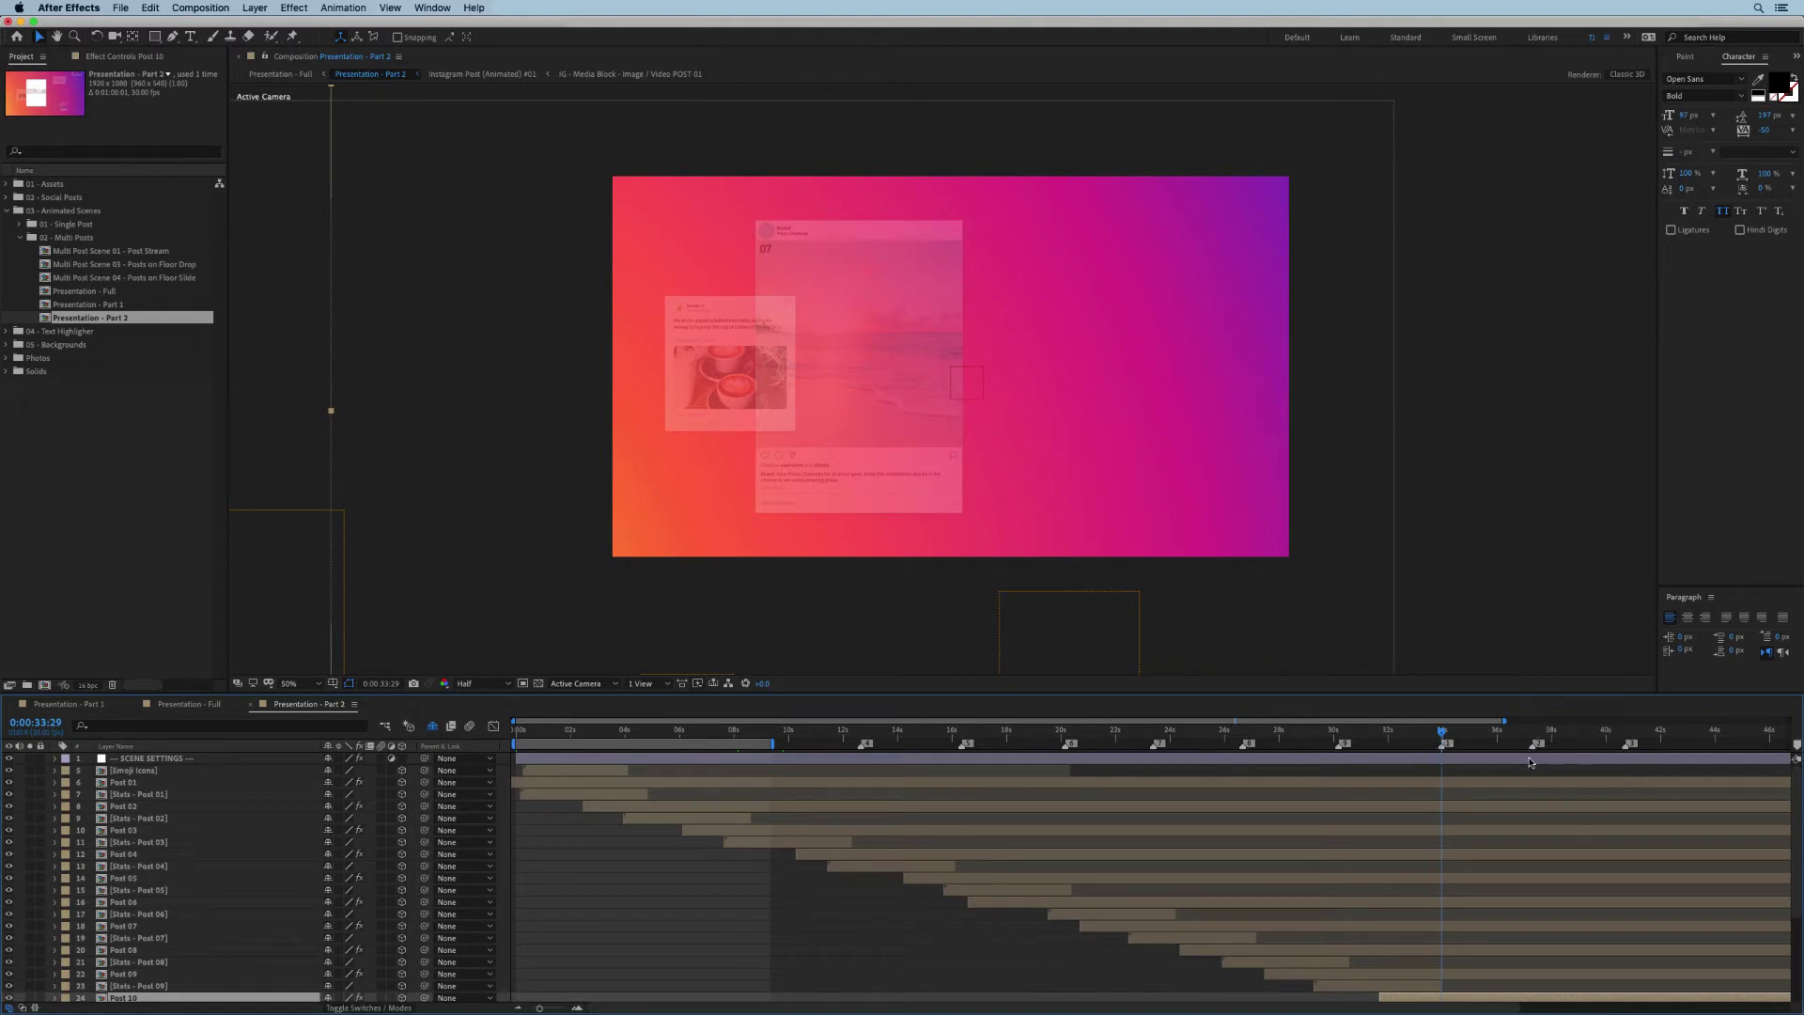
- Delete the remaining early markers near 20s, 23s, 26s and 30s, then select SCENE SETTINGS
right_click(860, 743)
right_click(963, 749)
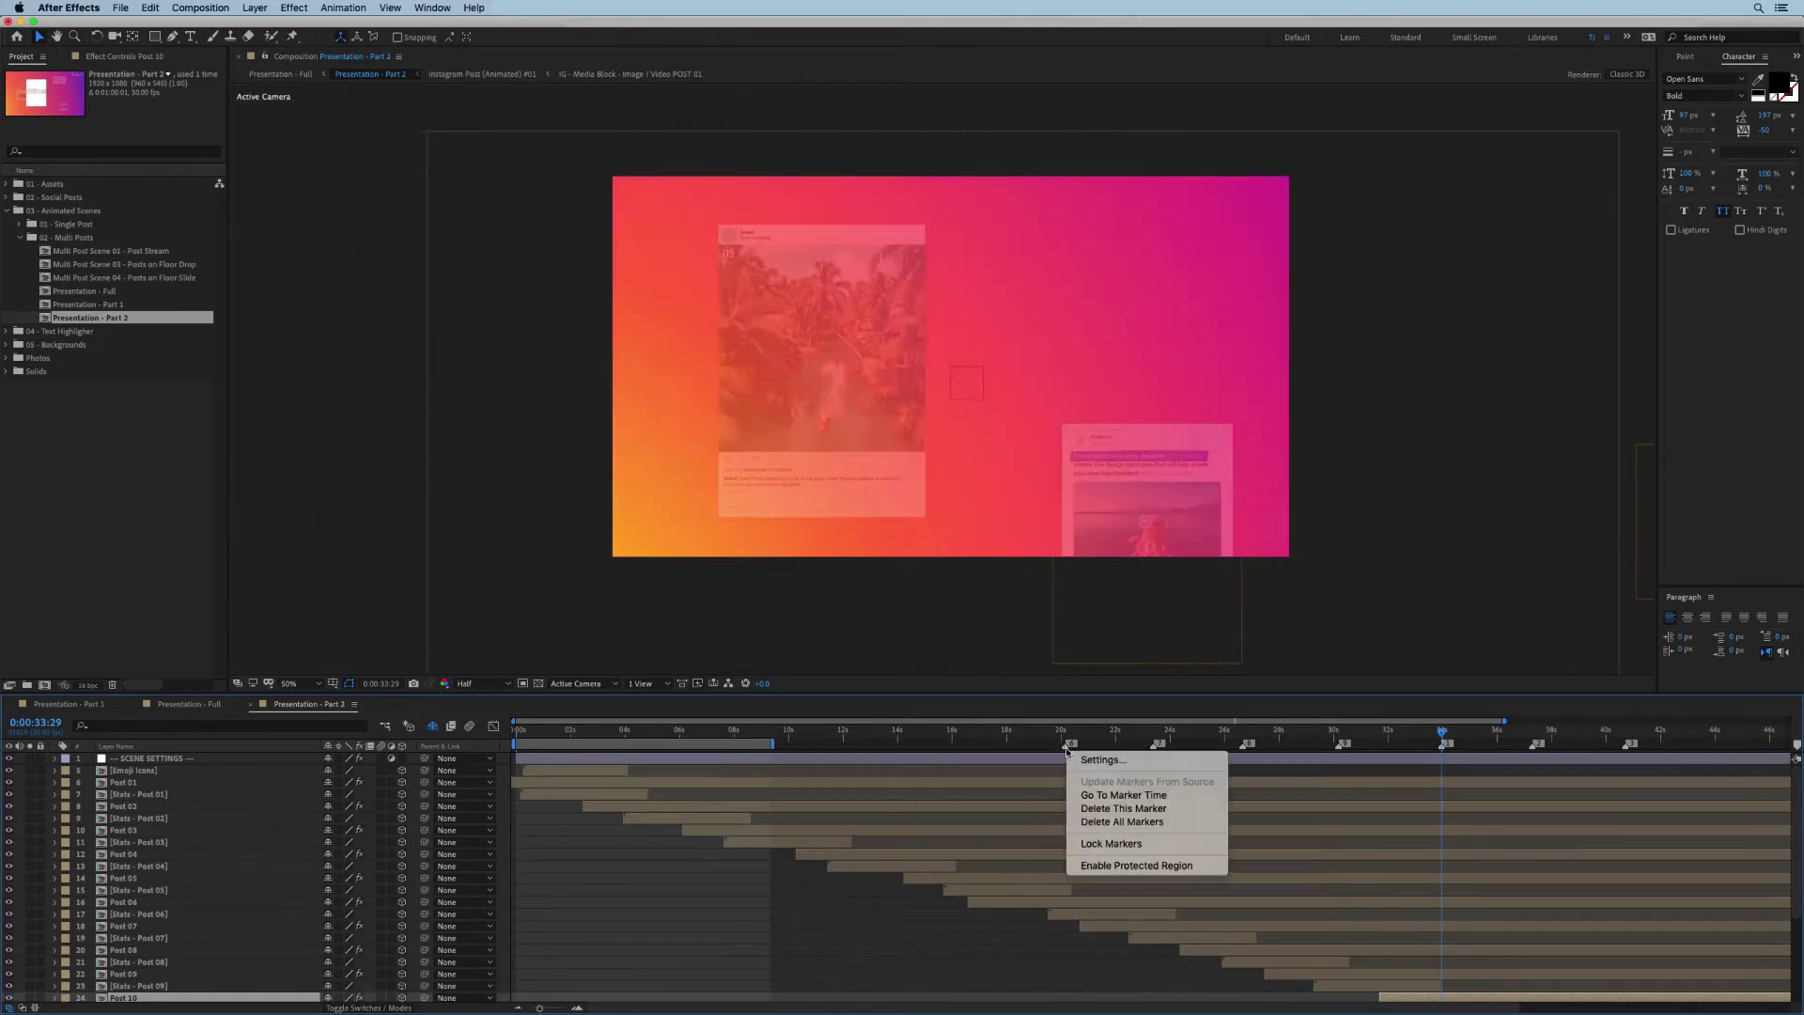
left_click(1123, 808)
right_click(1159, 745)
left_click(1208, 806)
right_click(1247, 745)
left_click(1297, 806)
right_click(1344, 745)
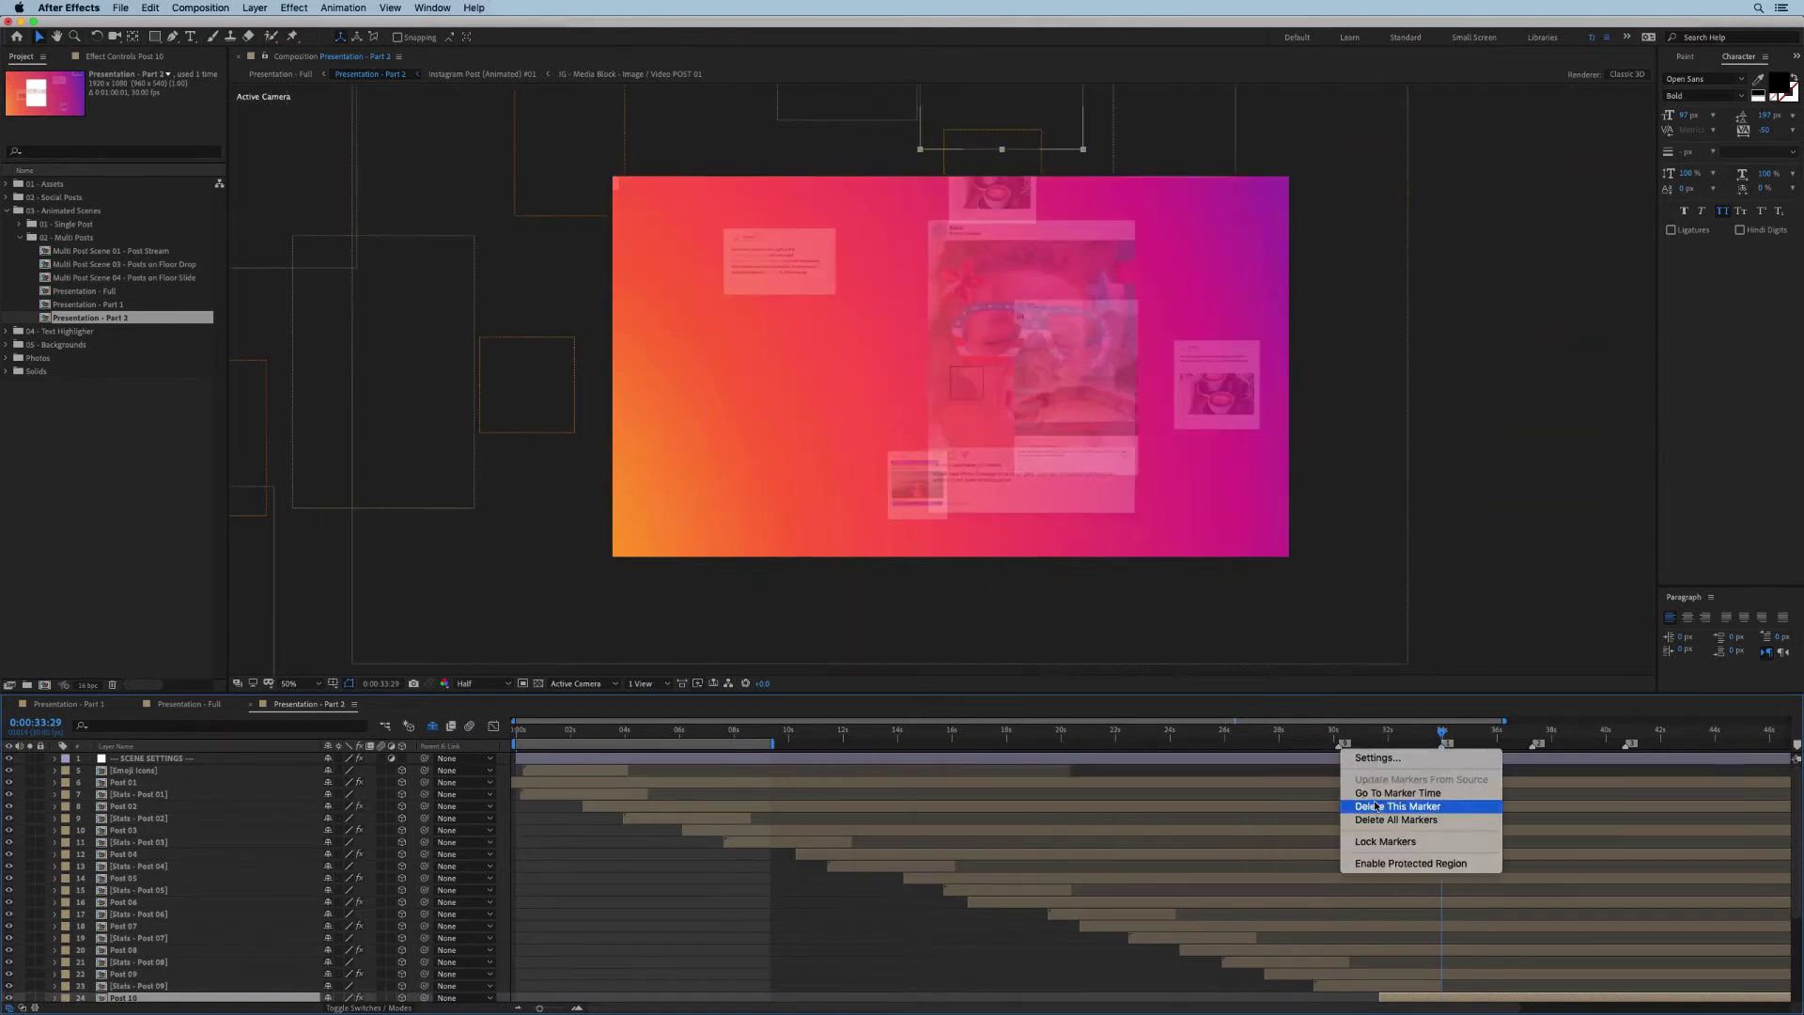
left_click(1377, 806)
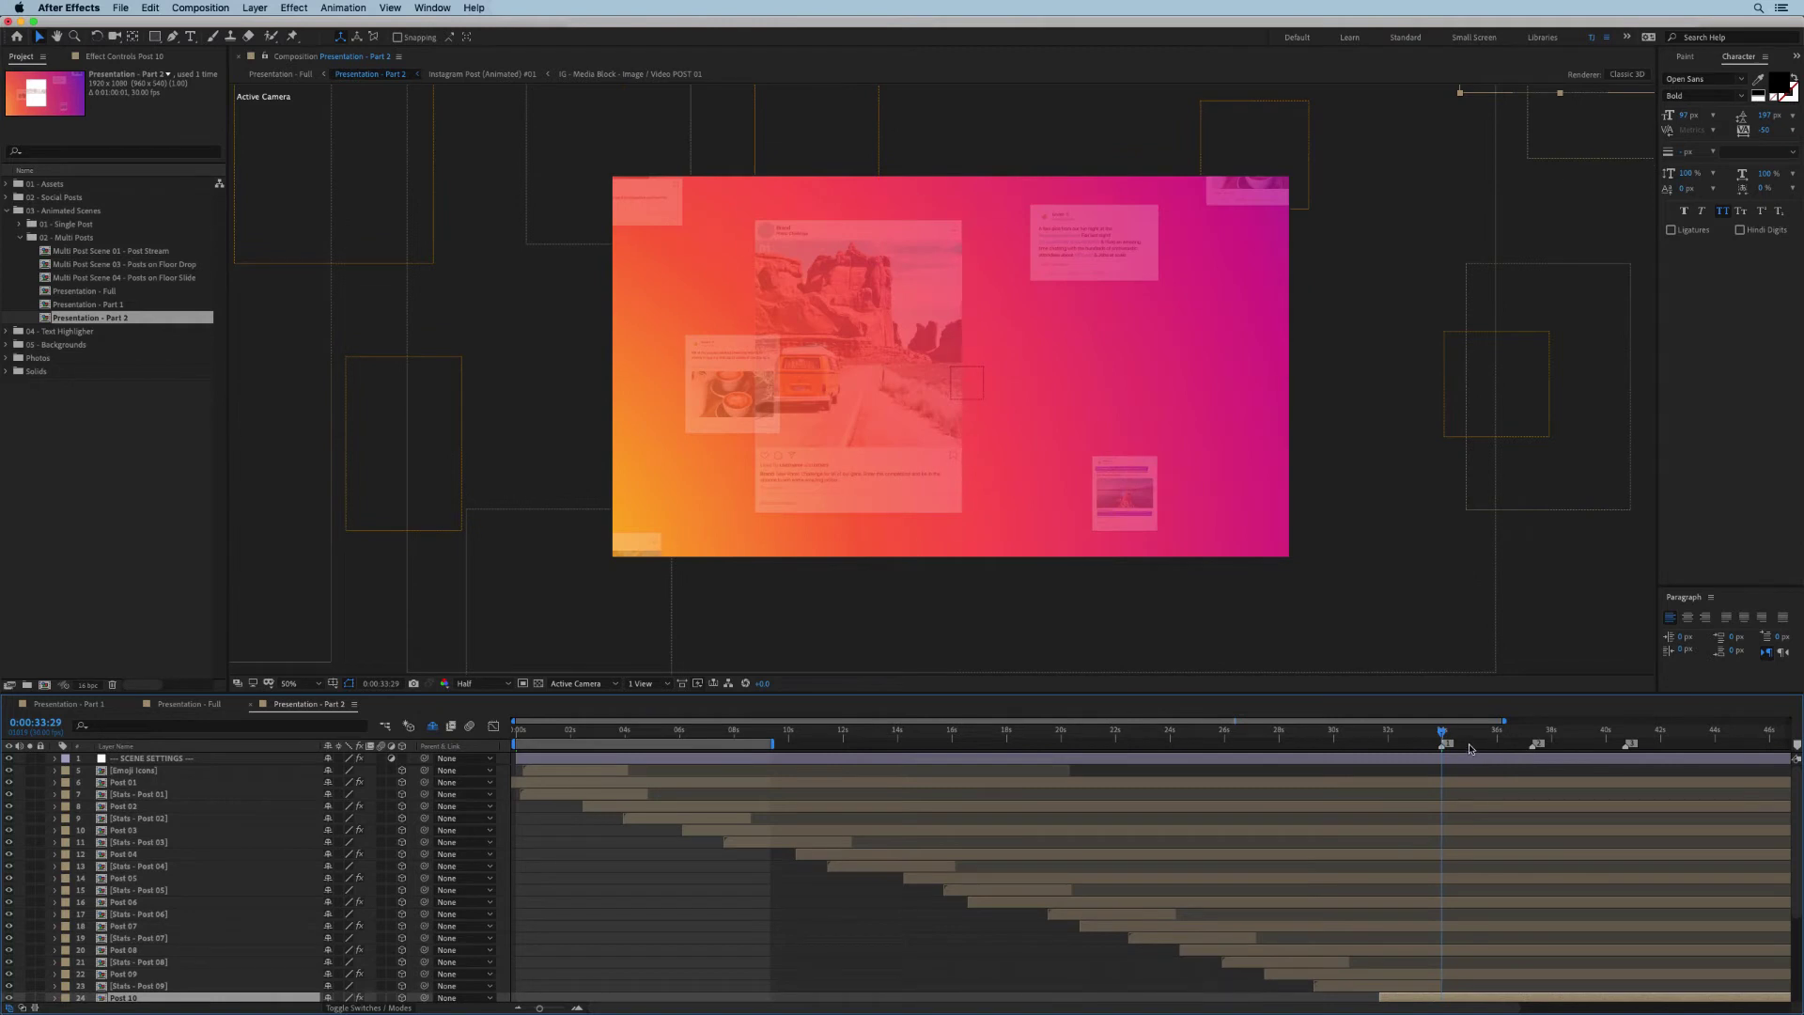
left_click(141, 759)
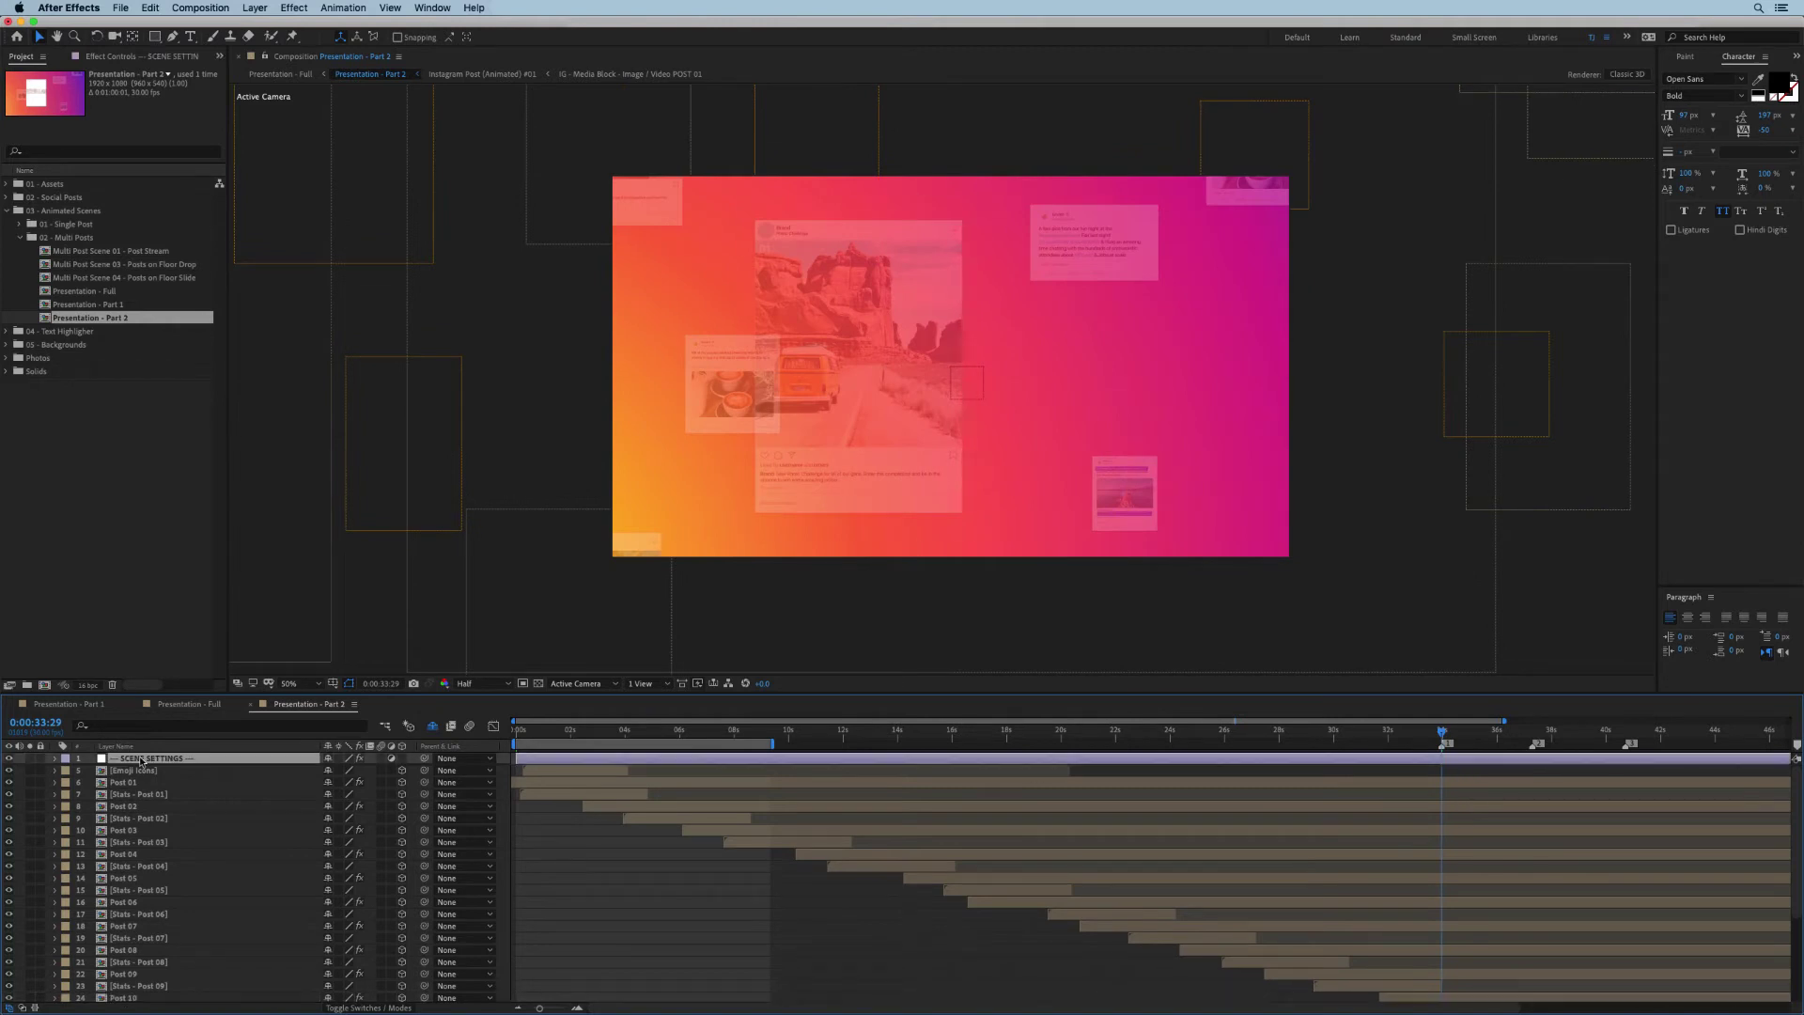
- Assign 24. Post 10 to the Post #1 slot in Animation Setup
left_click(110, 57)
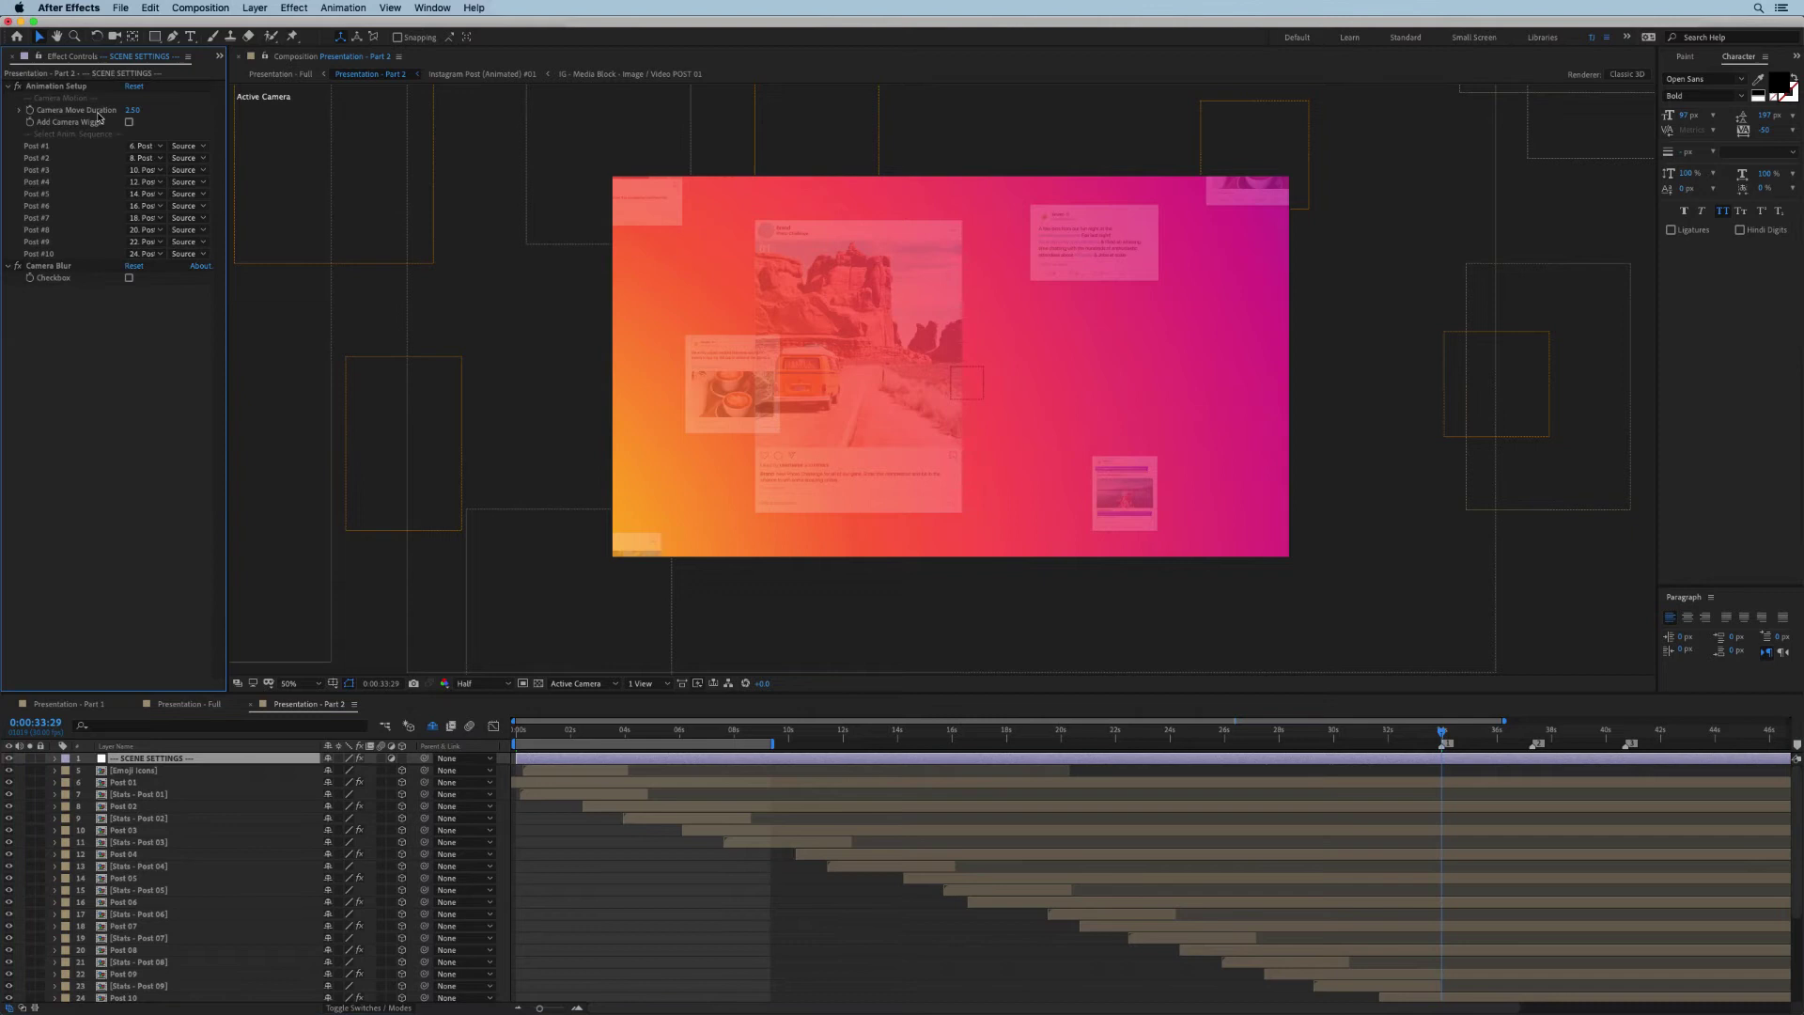
left_click(135, 148)
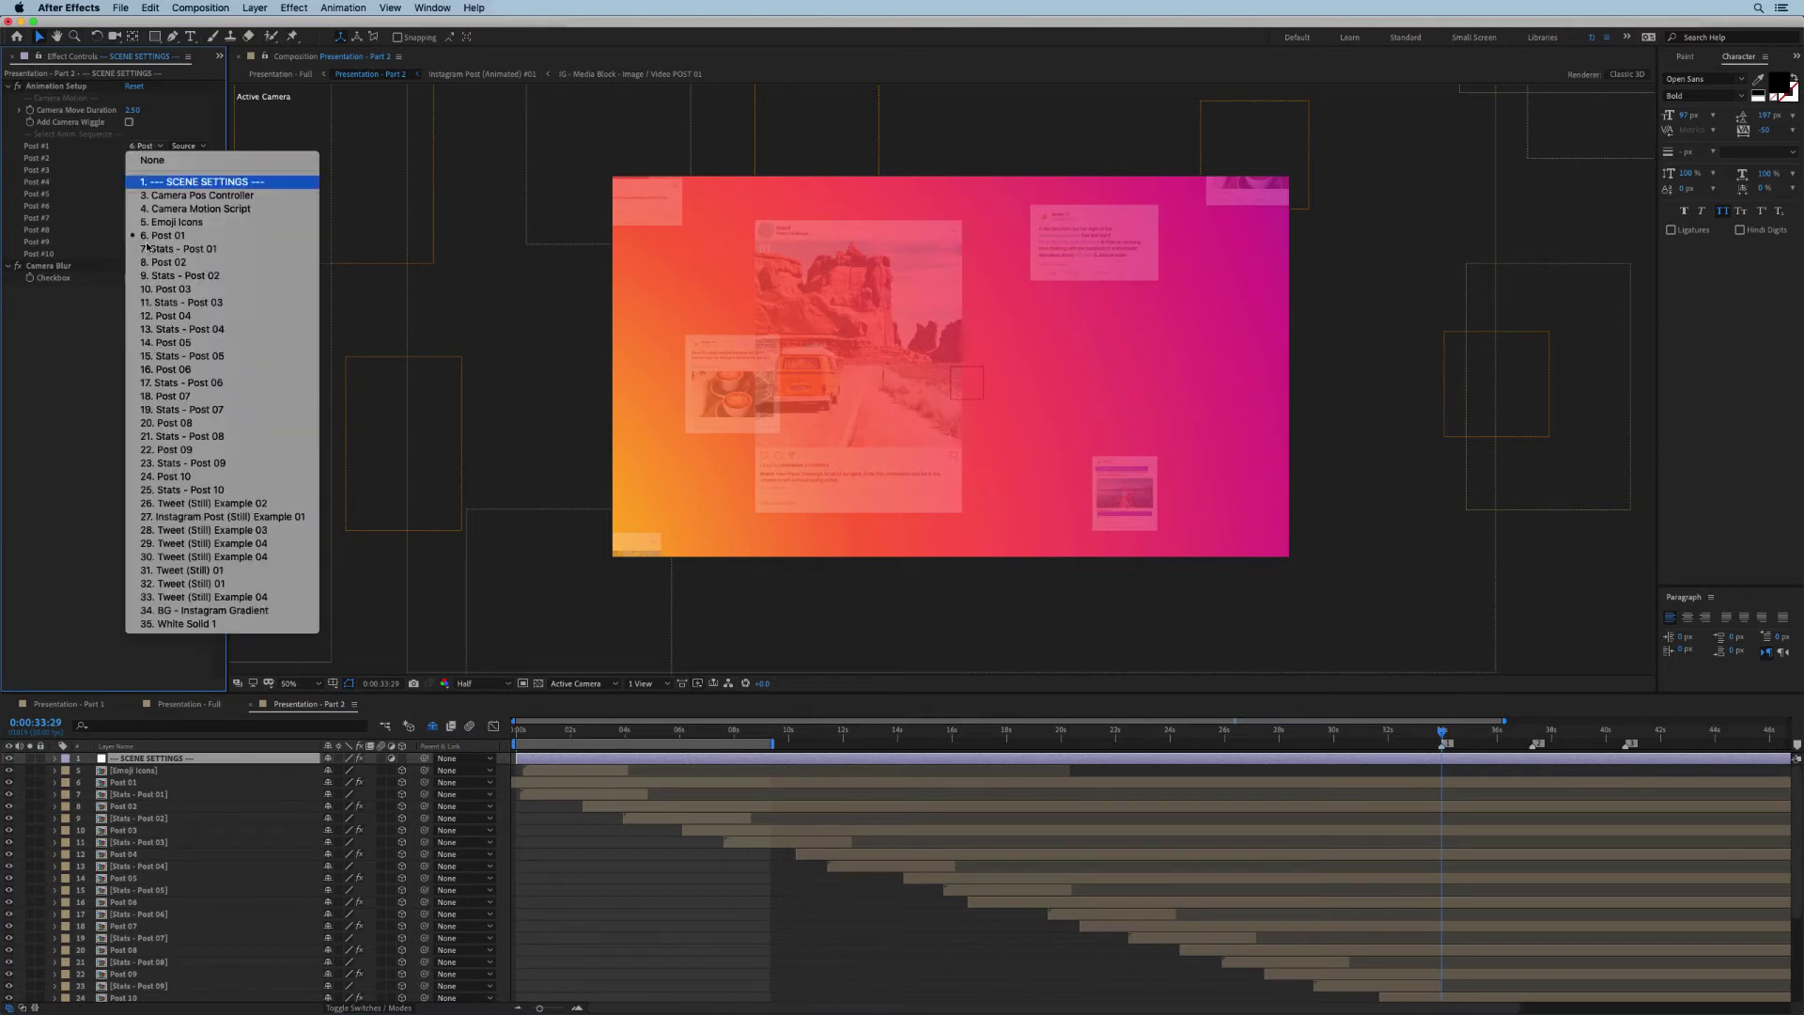
left_click(184, 478)
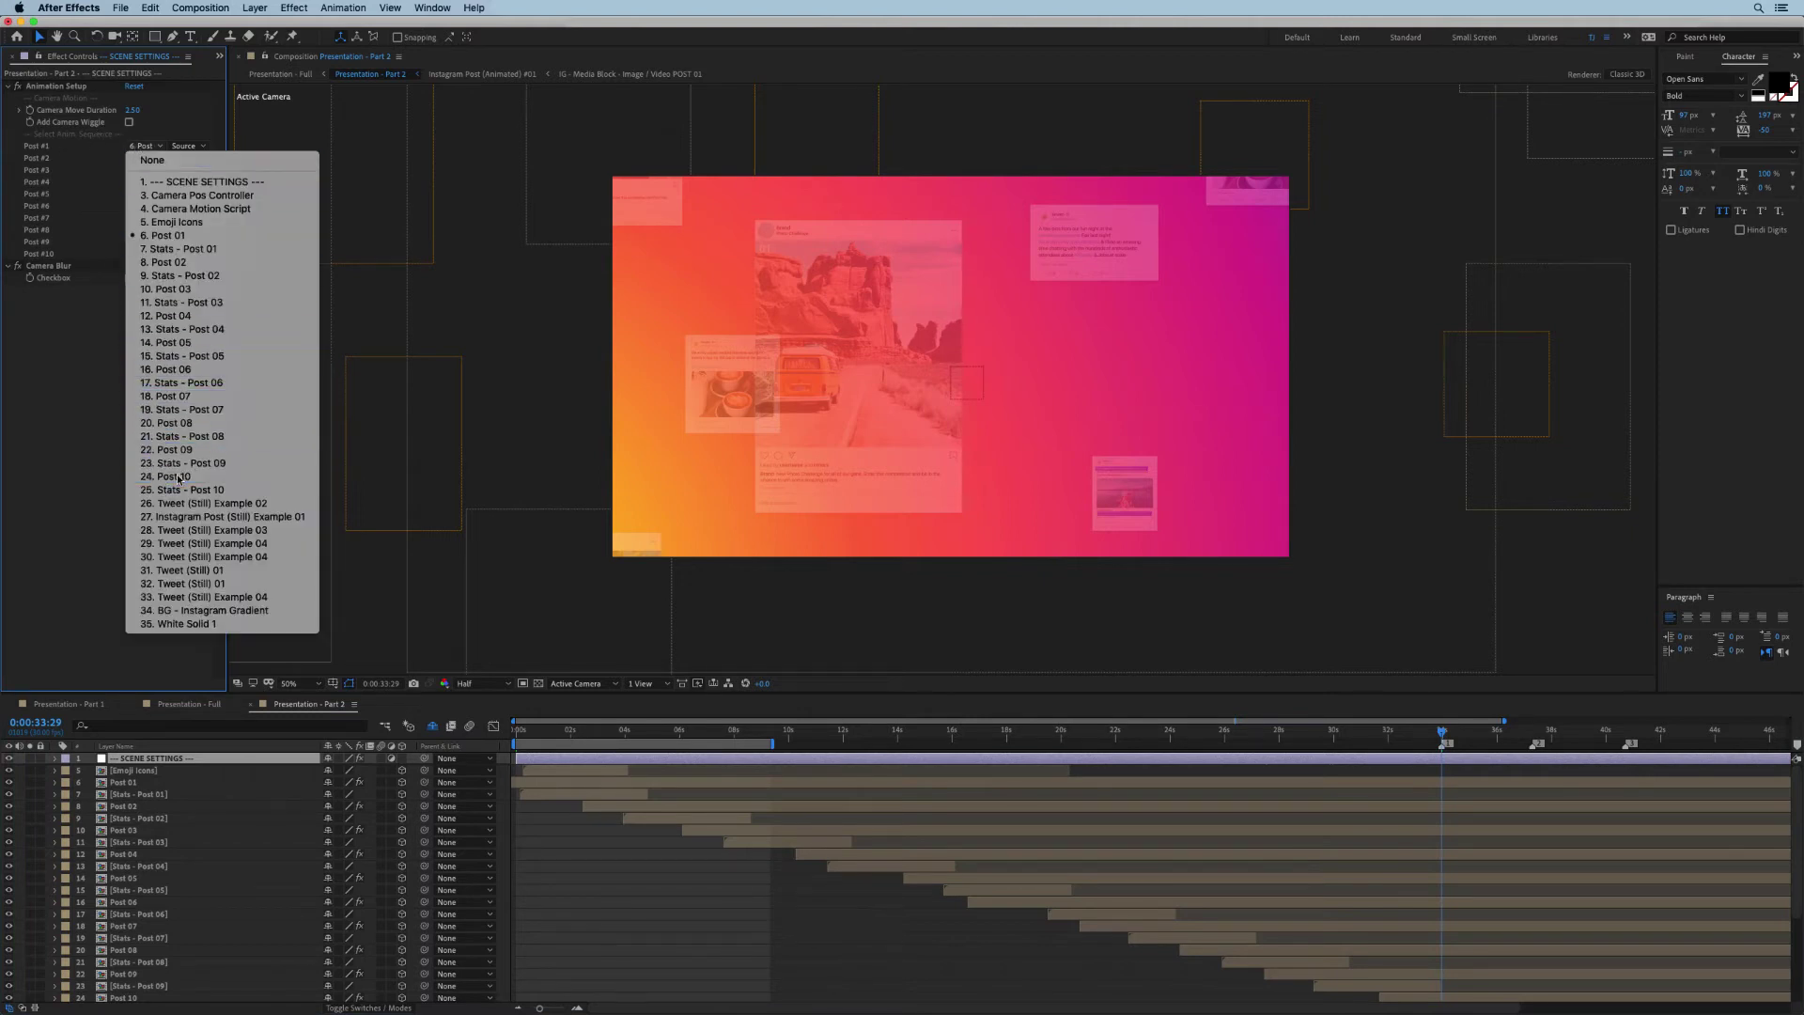
- Set Post #2 through Post #10 to None and preview from post 10 onward
left_click(139, 159)
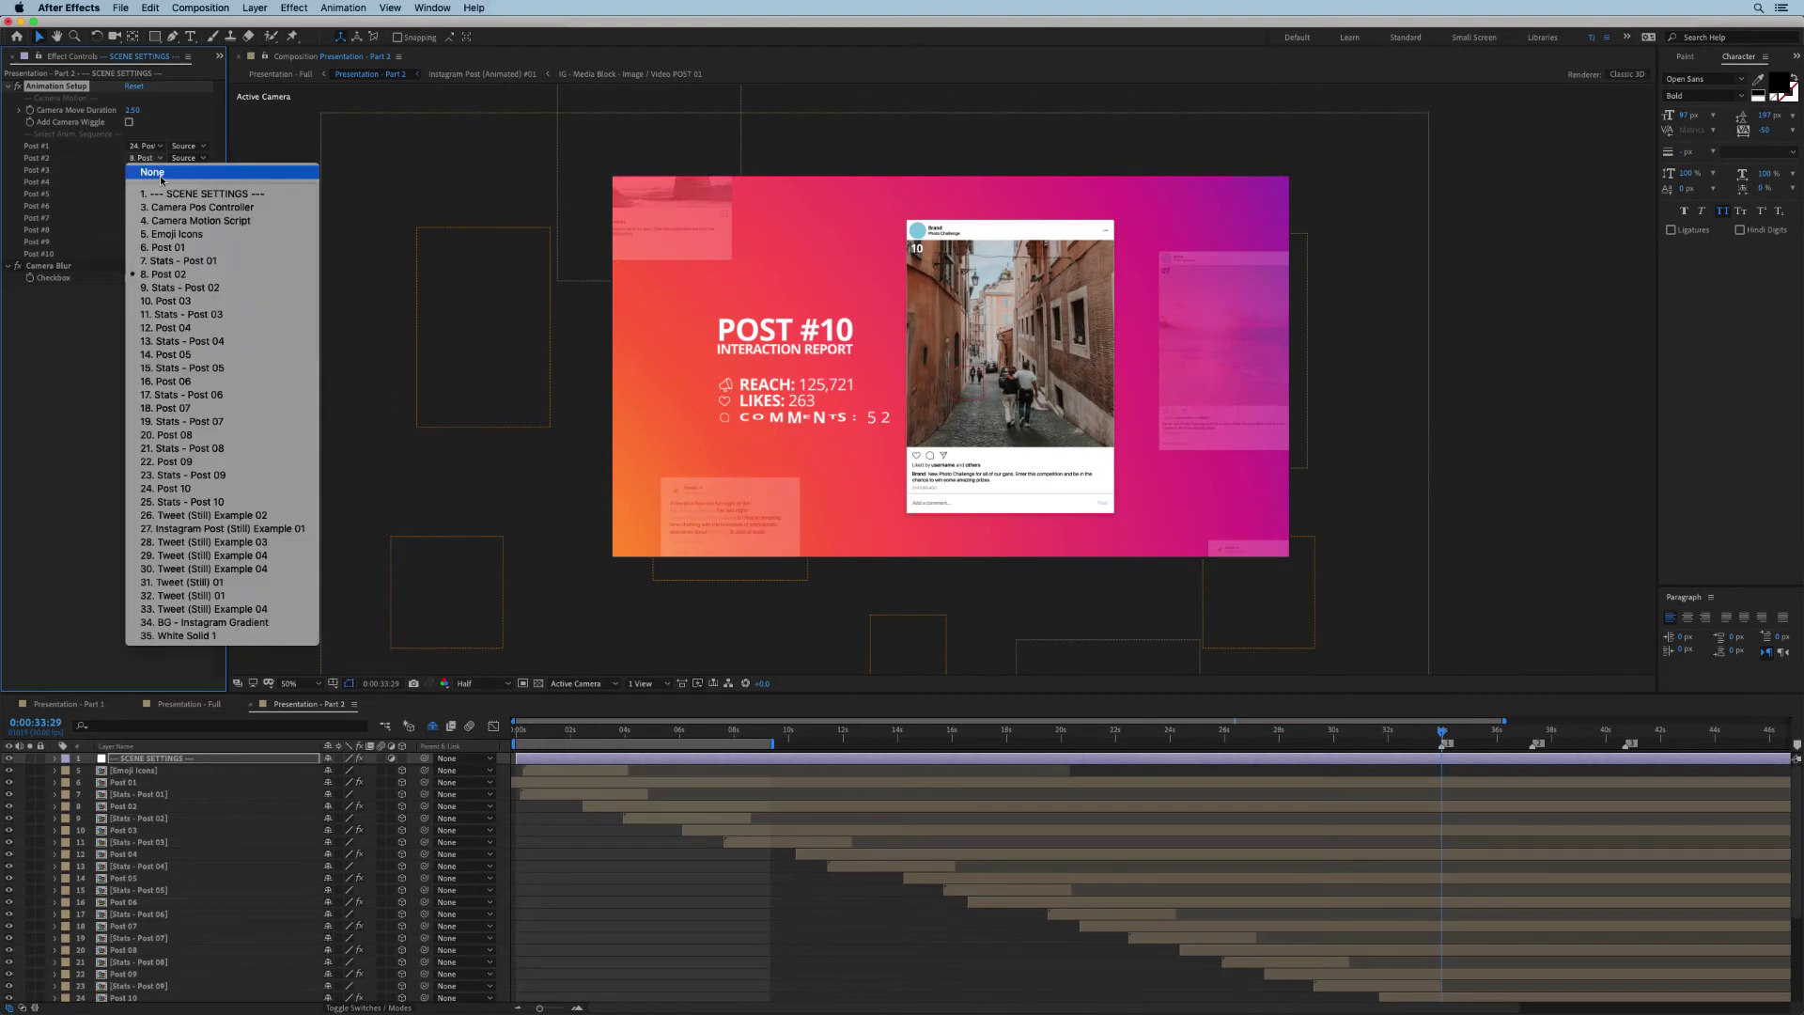
left_click(150, 172)
left_click(141, 170)
left_click(149, 184)
left_click(141, 181)
left_click(146, 196)
left_click(146, 196)
left_click(148, 207)
left_click(141, 205)
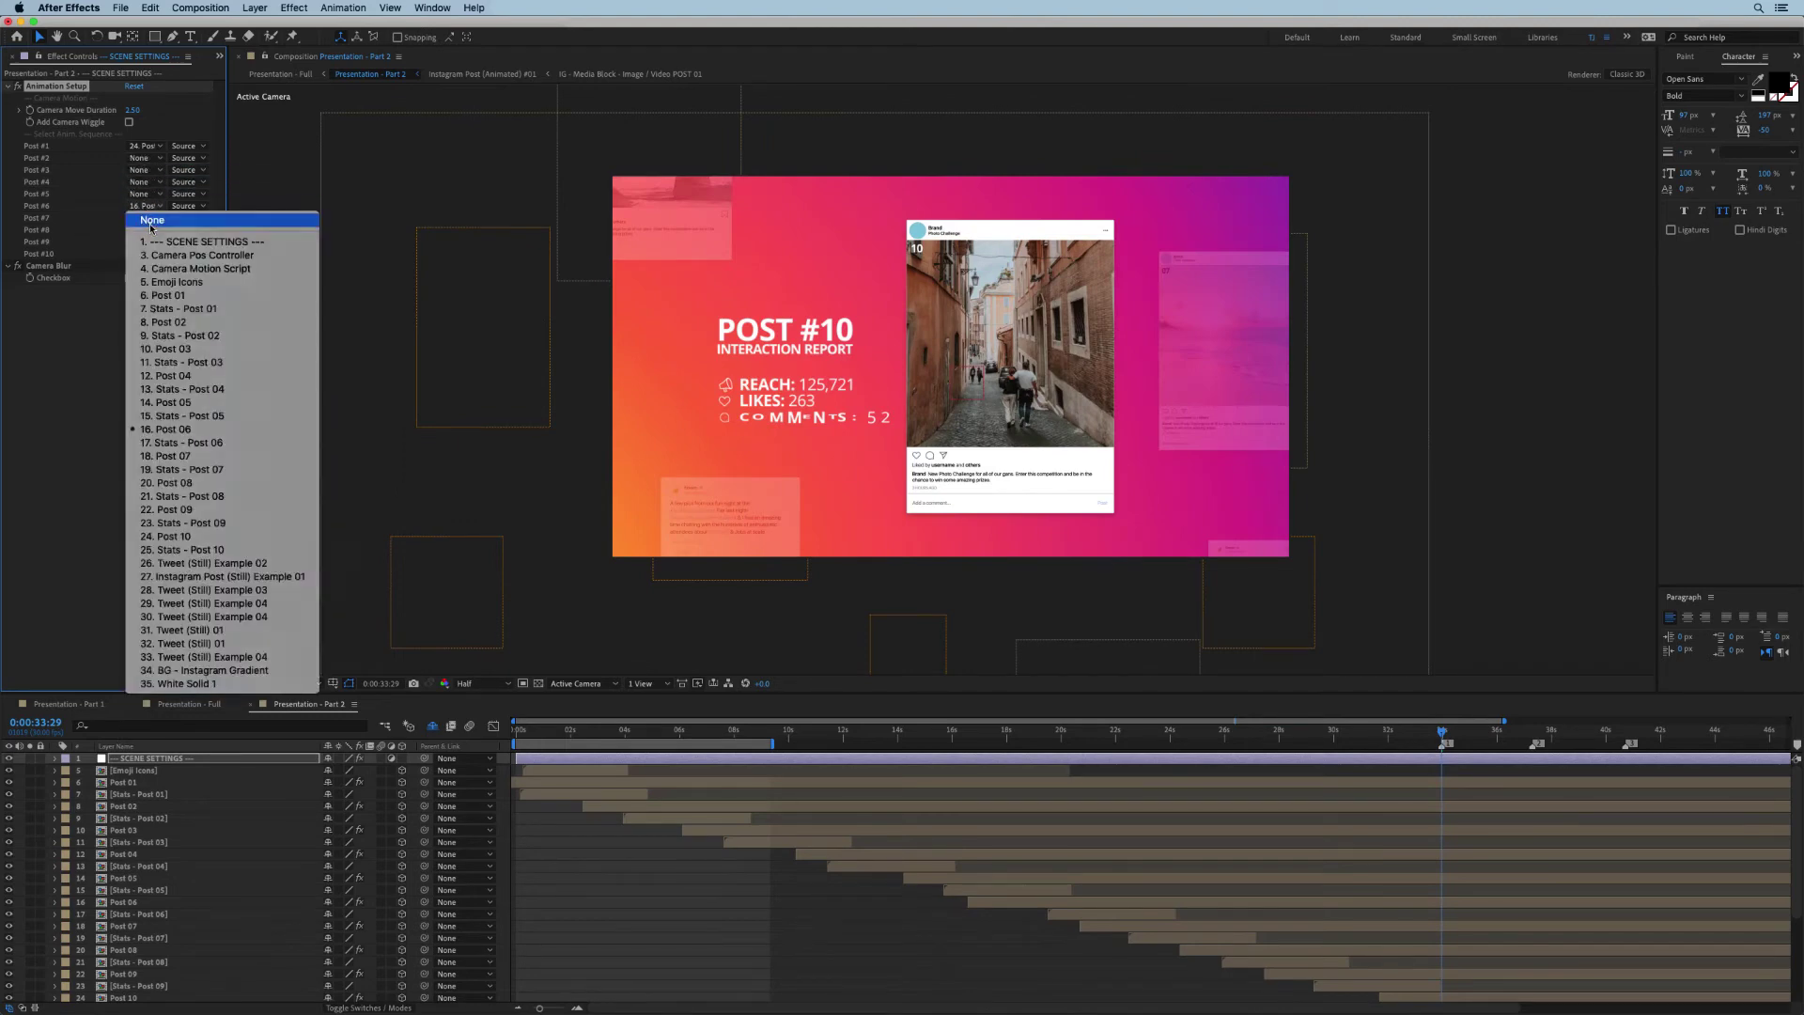
left_click(148, 218)
left_click(141, 218)
left_click(148, 231)
left_click(141, 241)
left_click(138, 254)
left_click(139, 255)
left_click(144, 266)
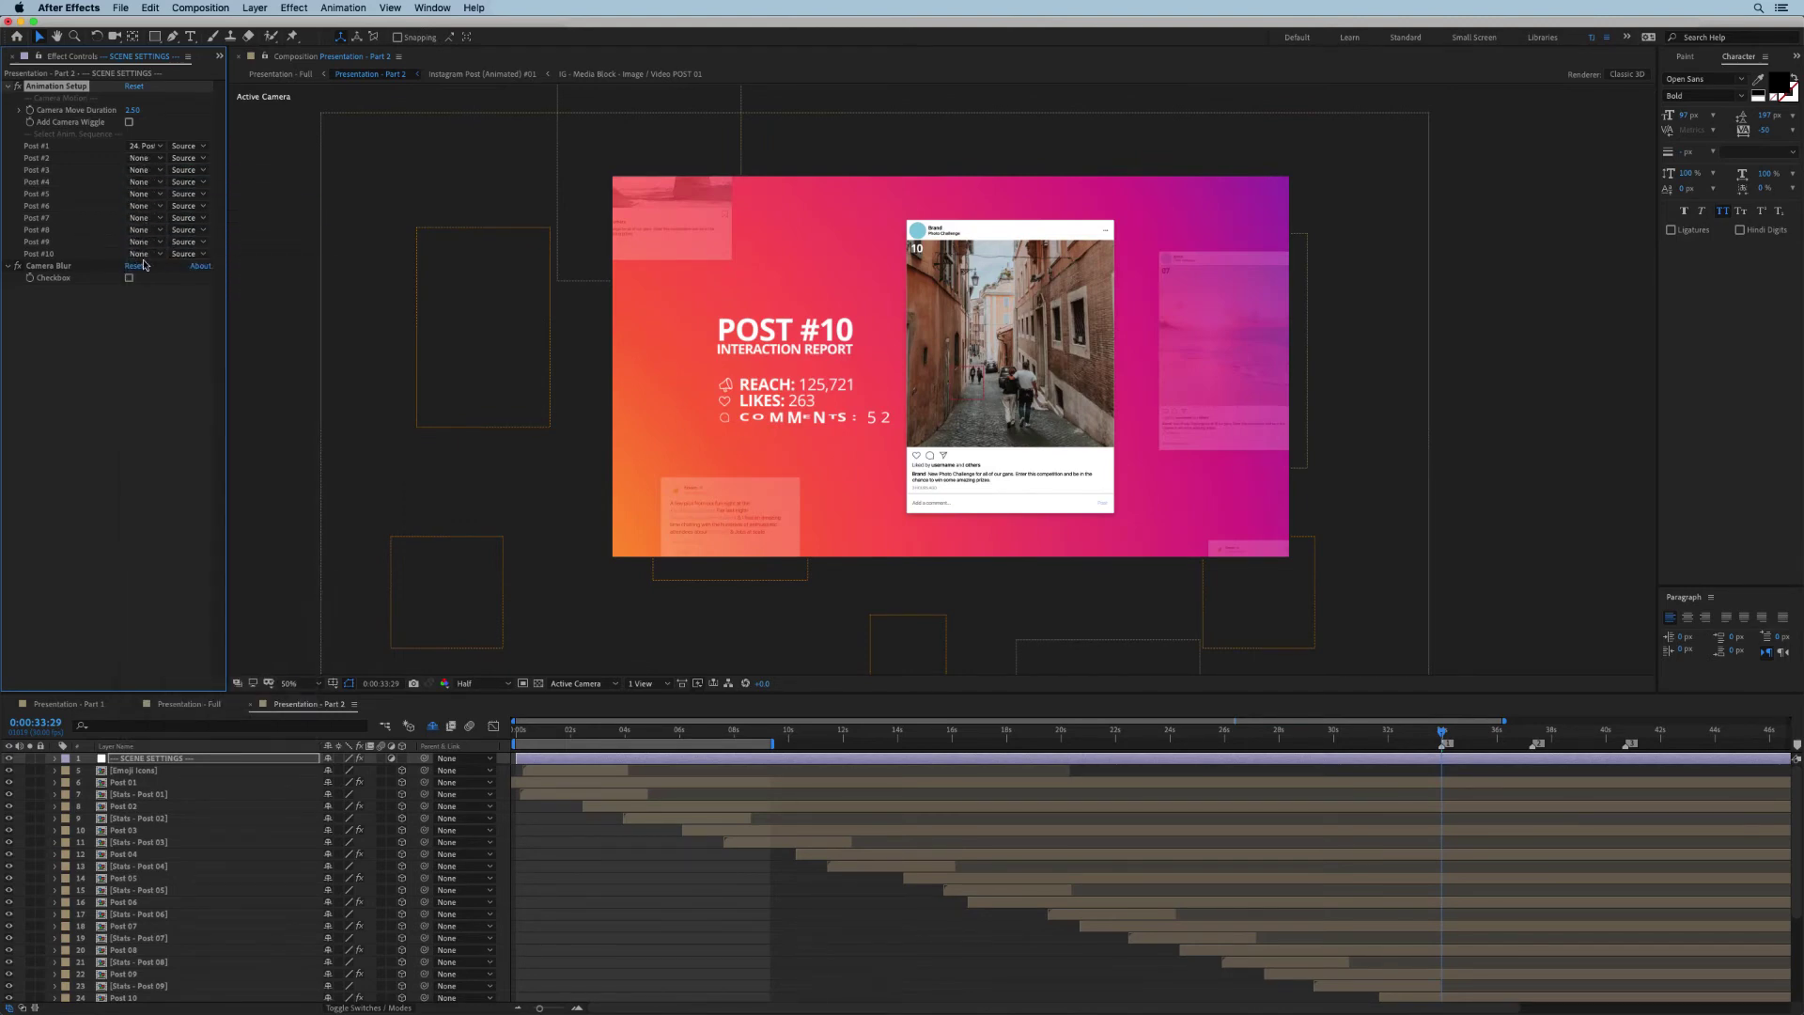
left_click(144, 308)
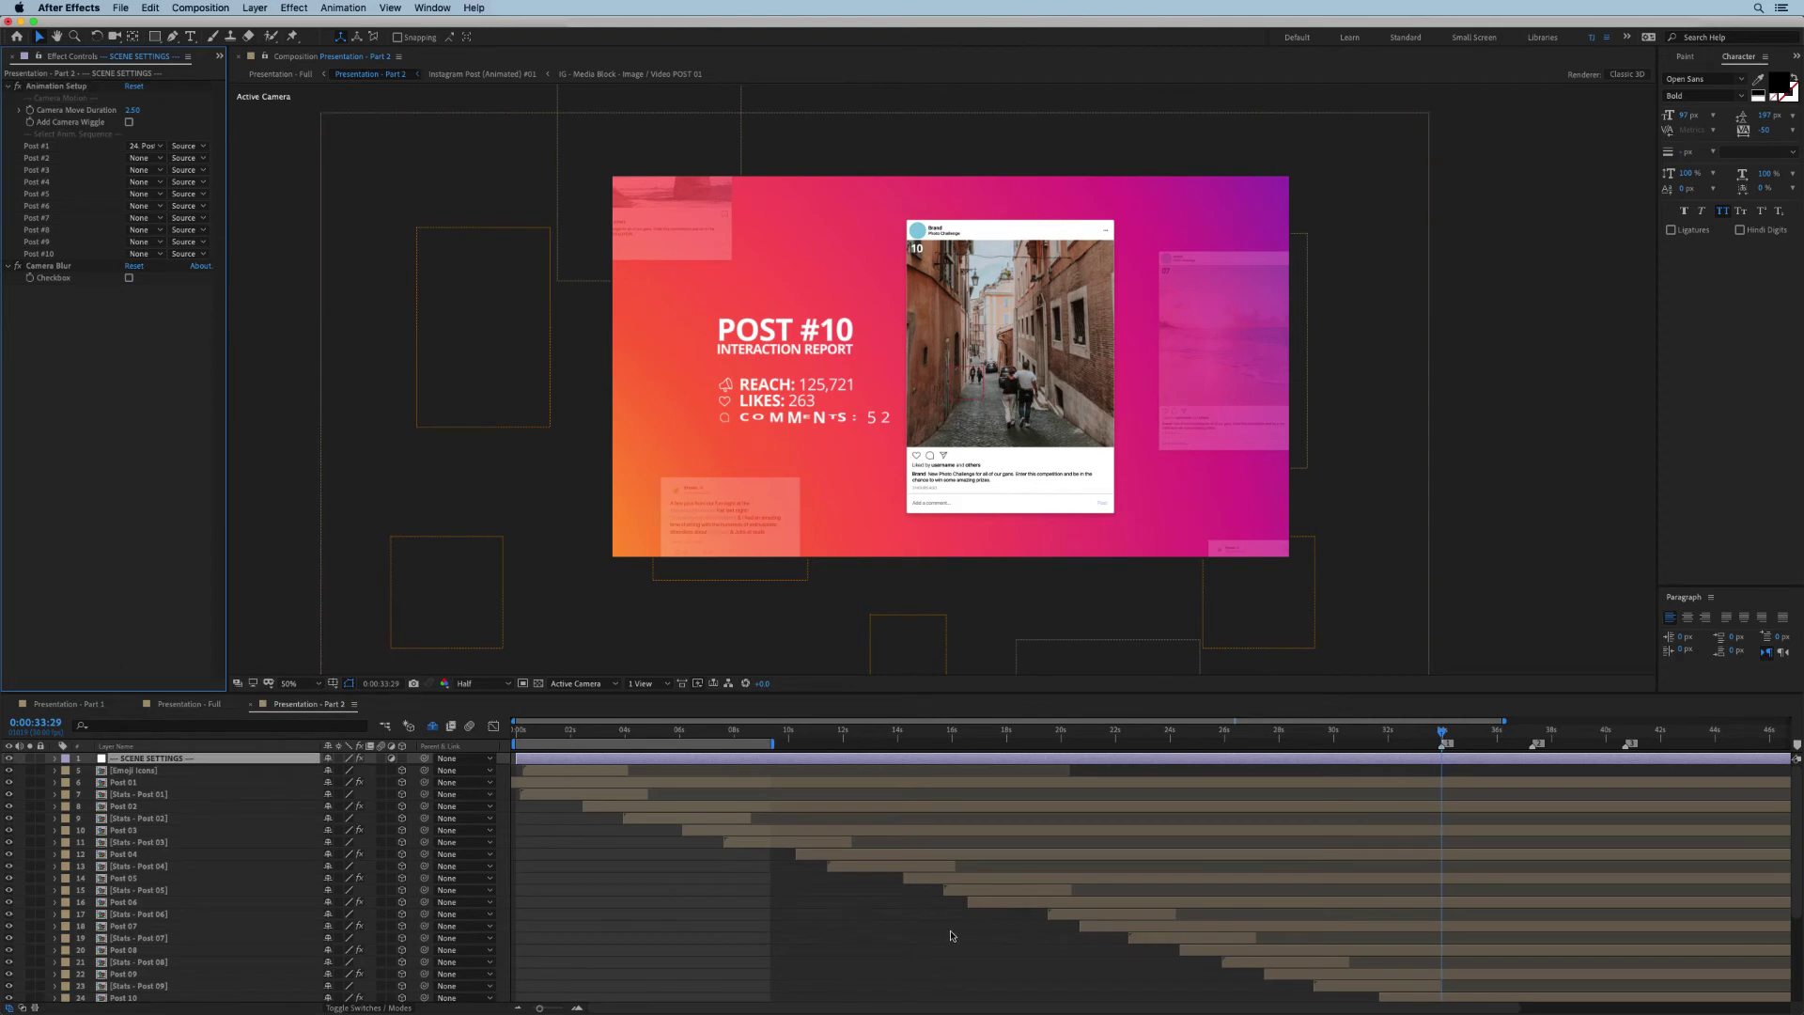
key("space")
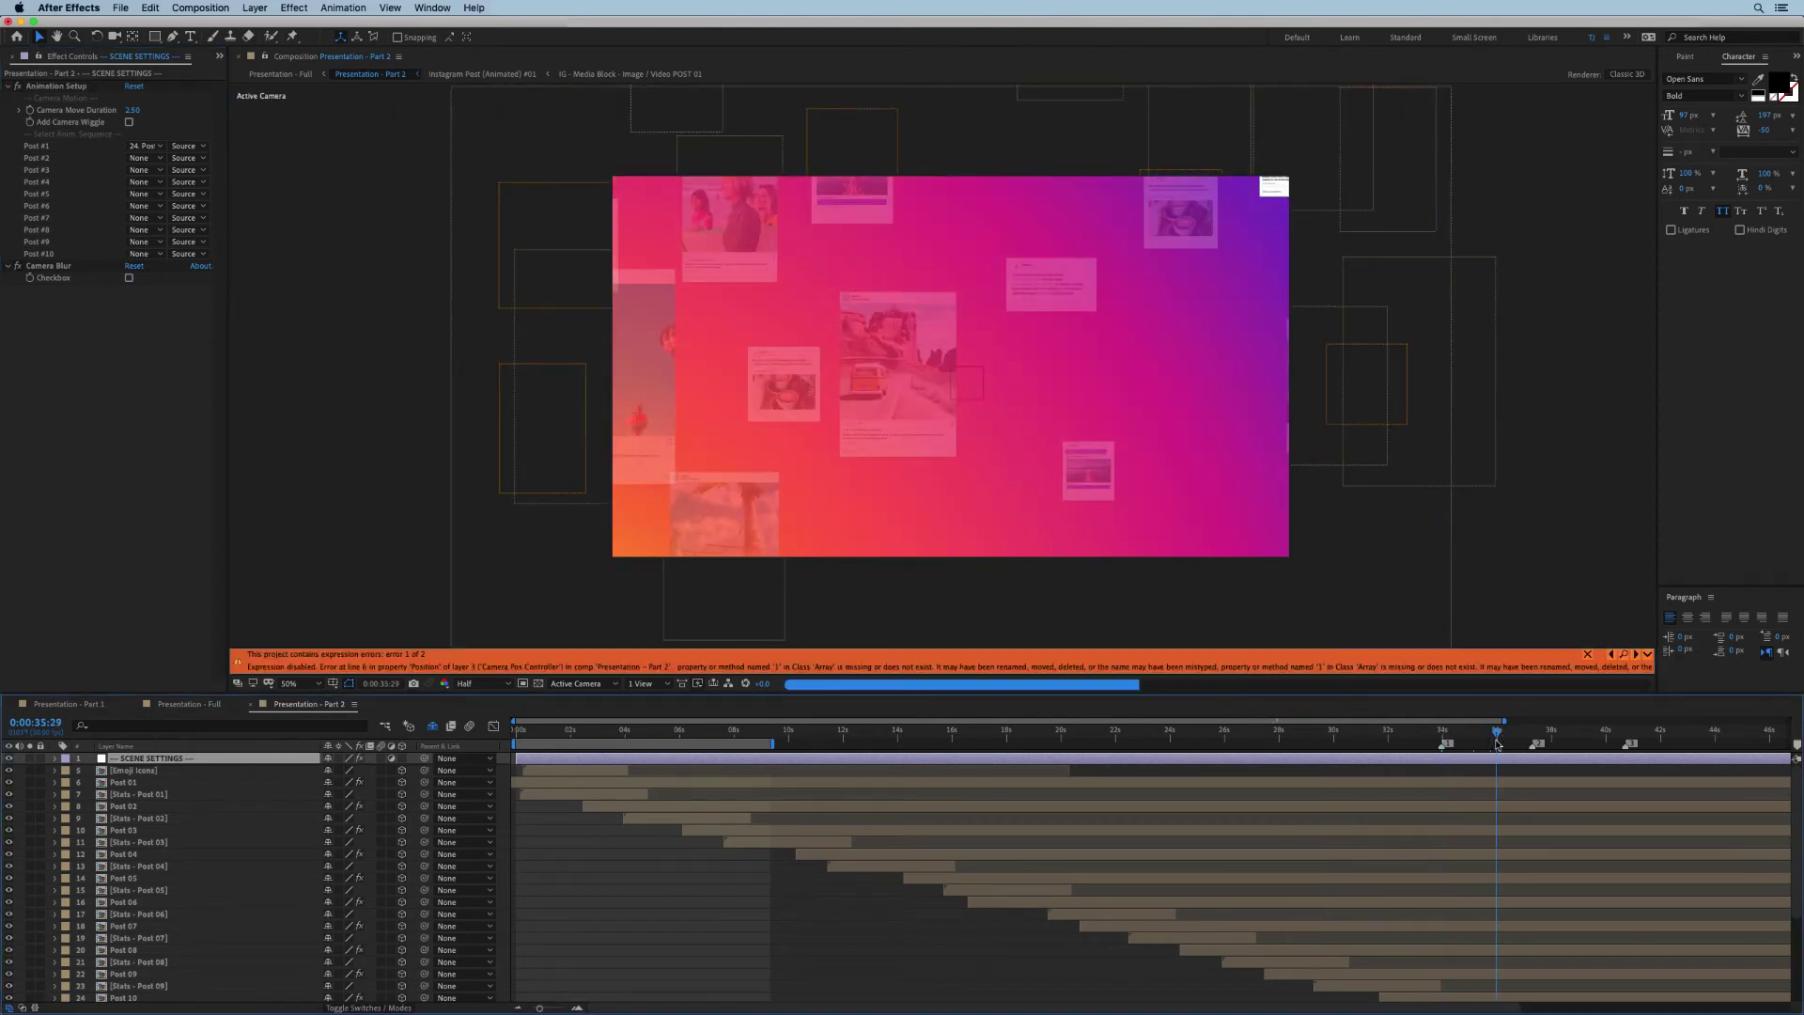
left_click(1469, 730)
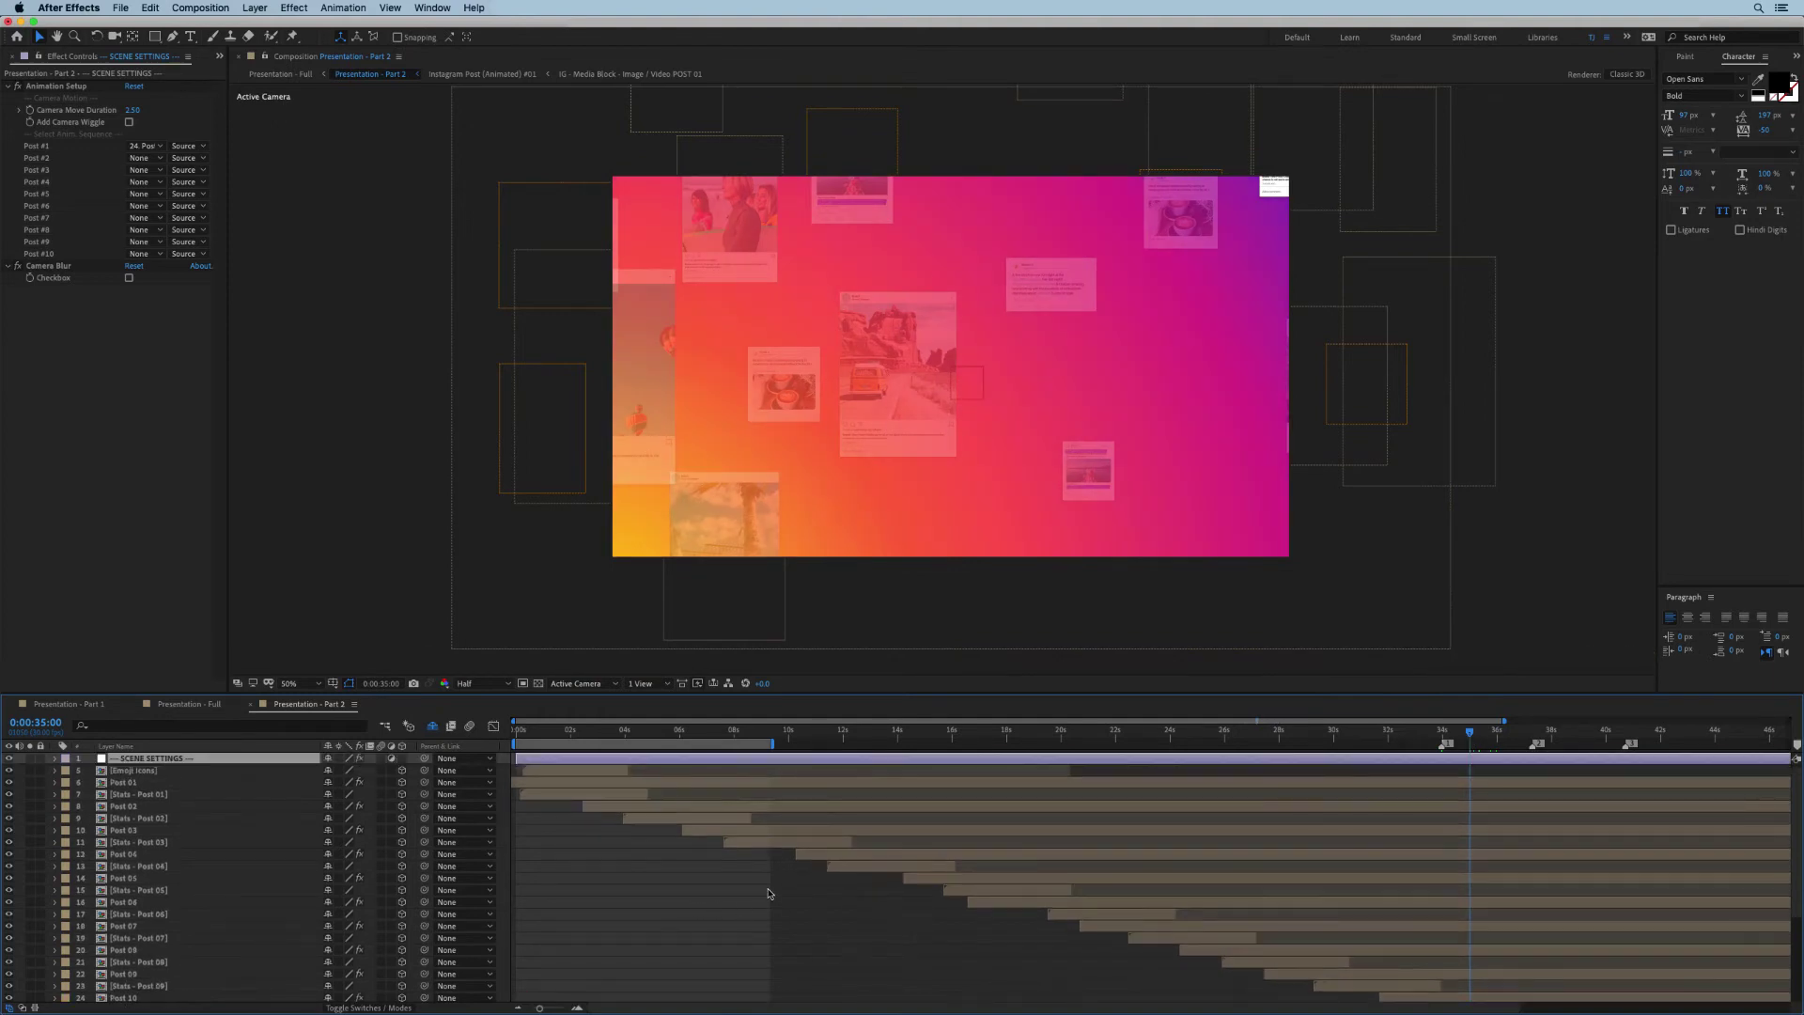
- Move layers Post 01 through Stats - Post 02 to start near 37s, below the Post 10 layers
left_click(131, 783)
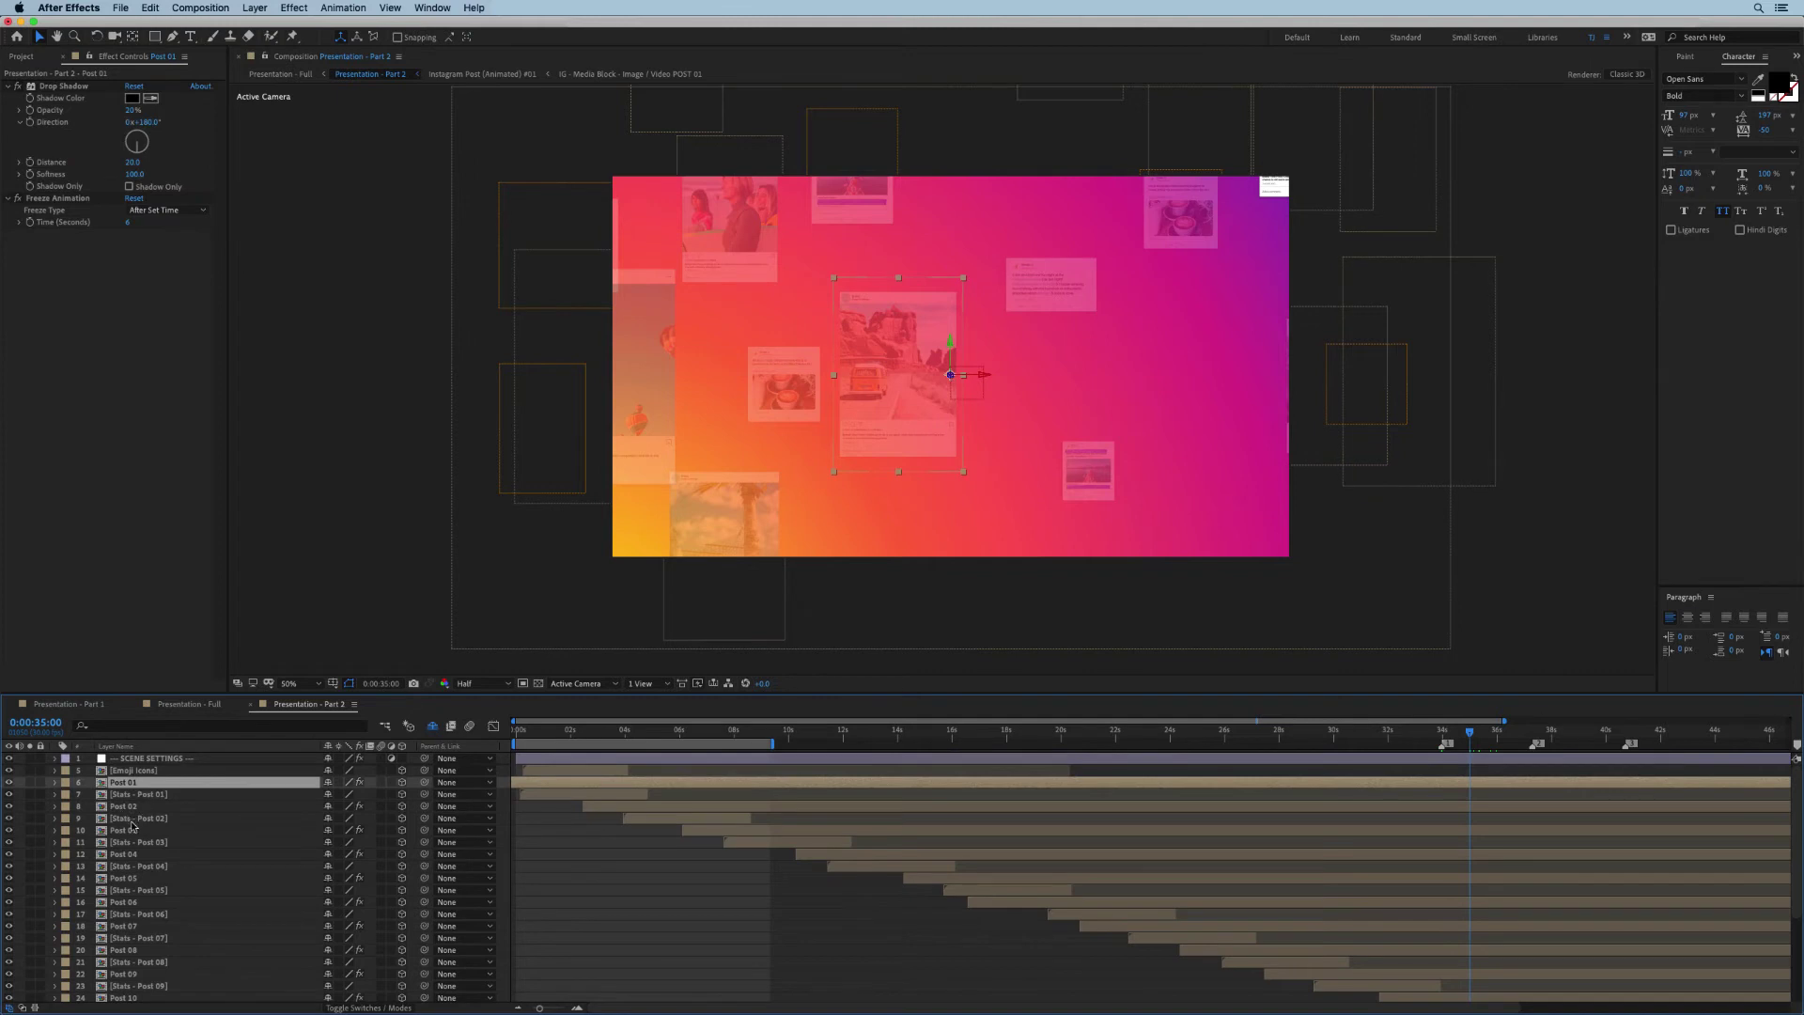
left_click(139, 818, "shift")
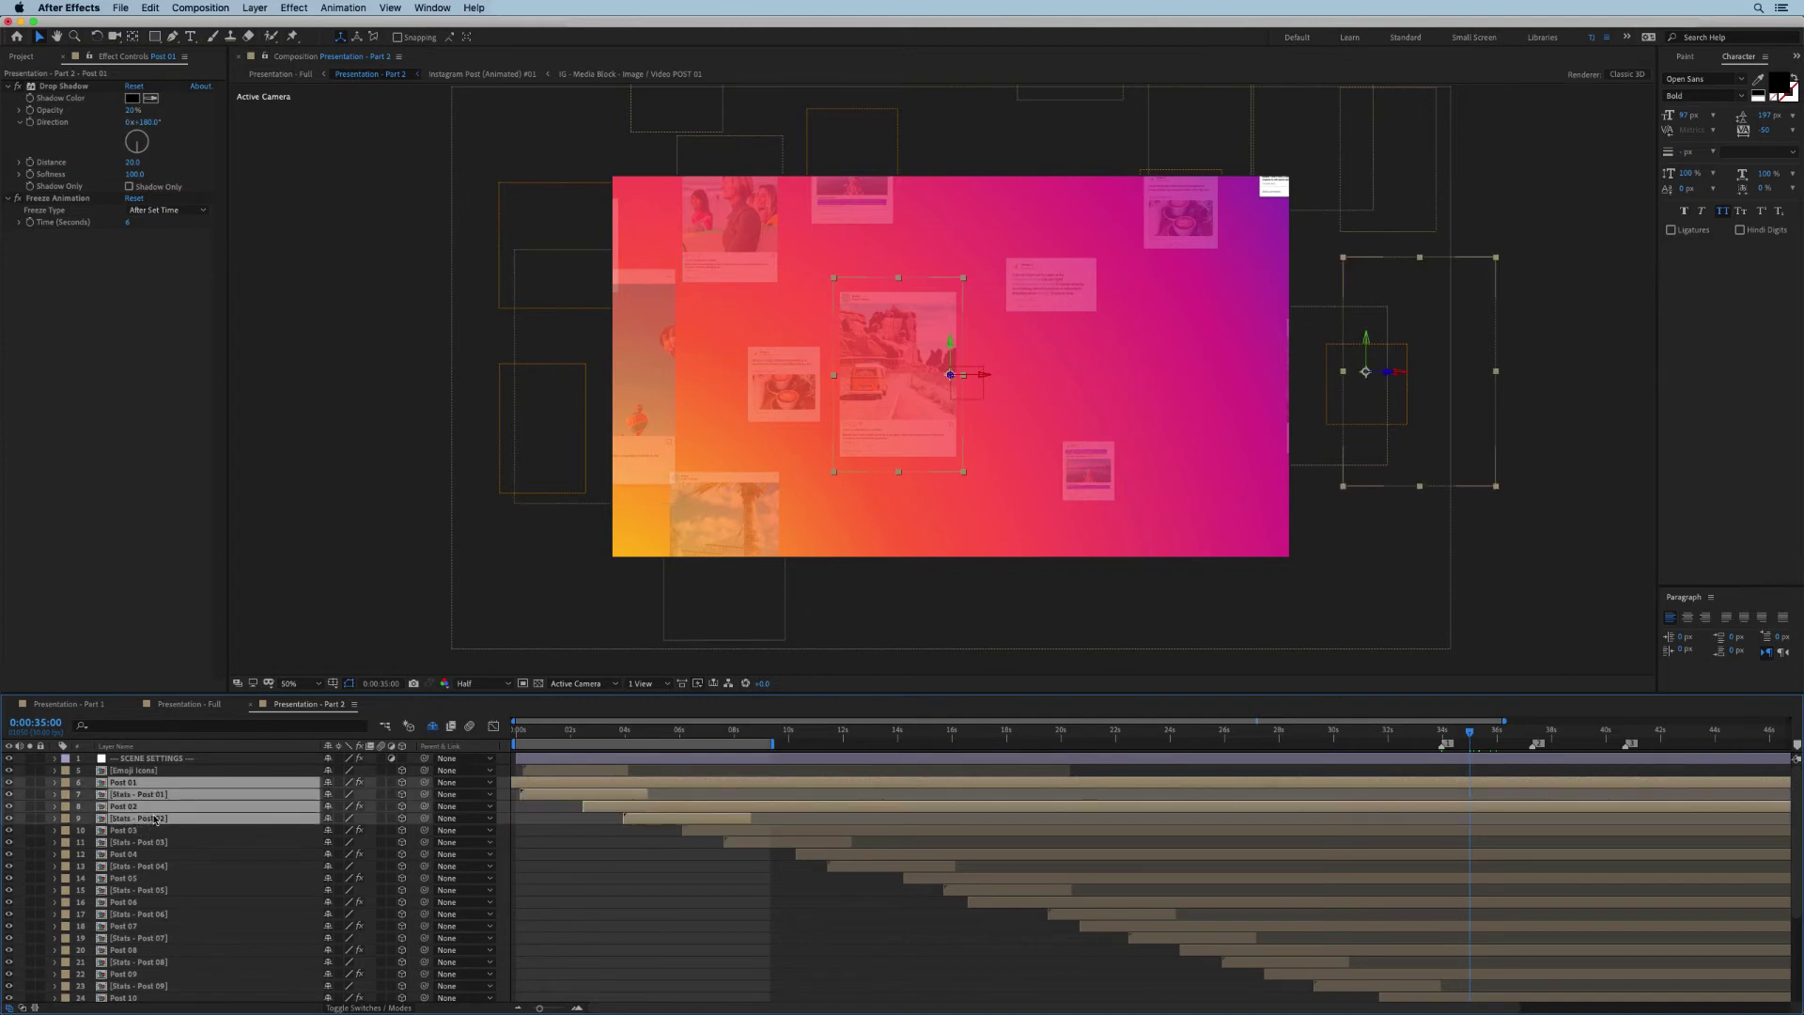
left_click_drag(578, 787, 1588, 784)
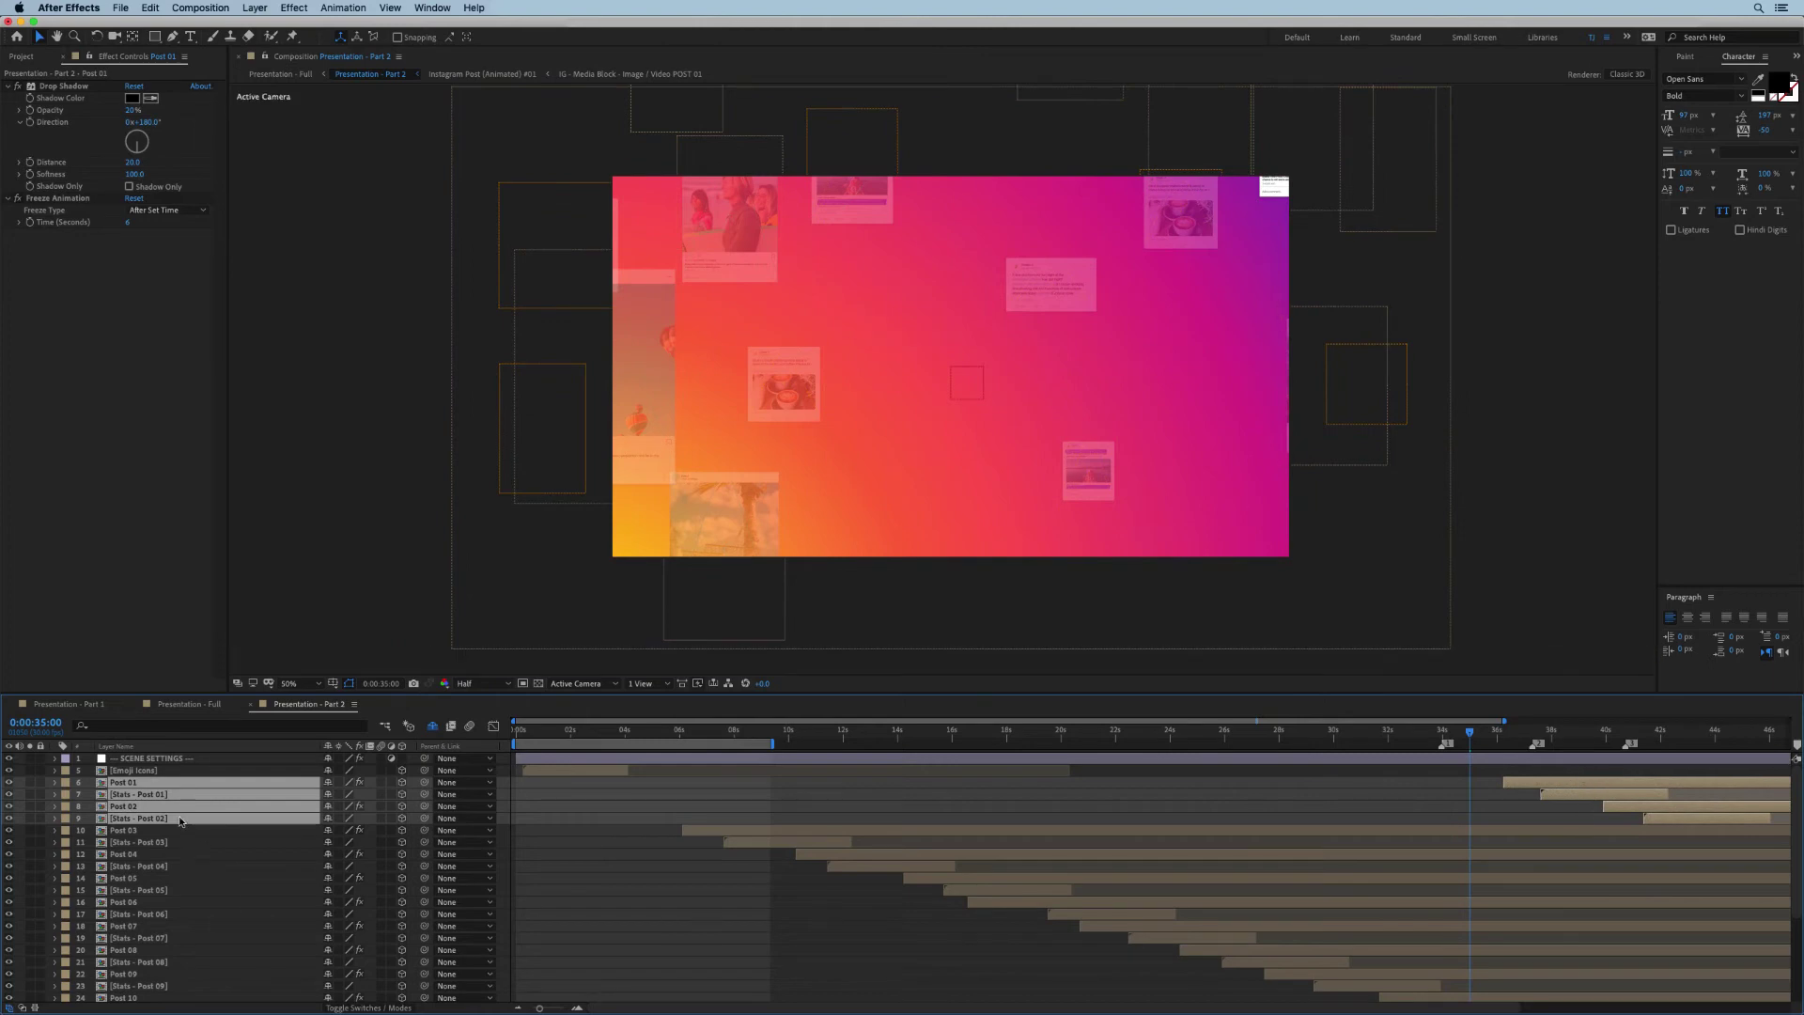
left_click_drag(180, 821, 1057, 926)
- Rename the moved post layers to Post 11 and Post 12
scroll(1407, 884, "right", 5)
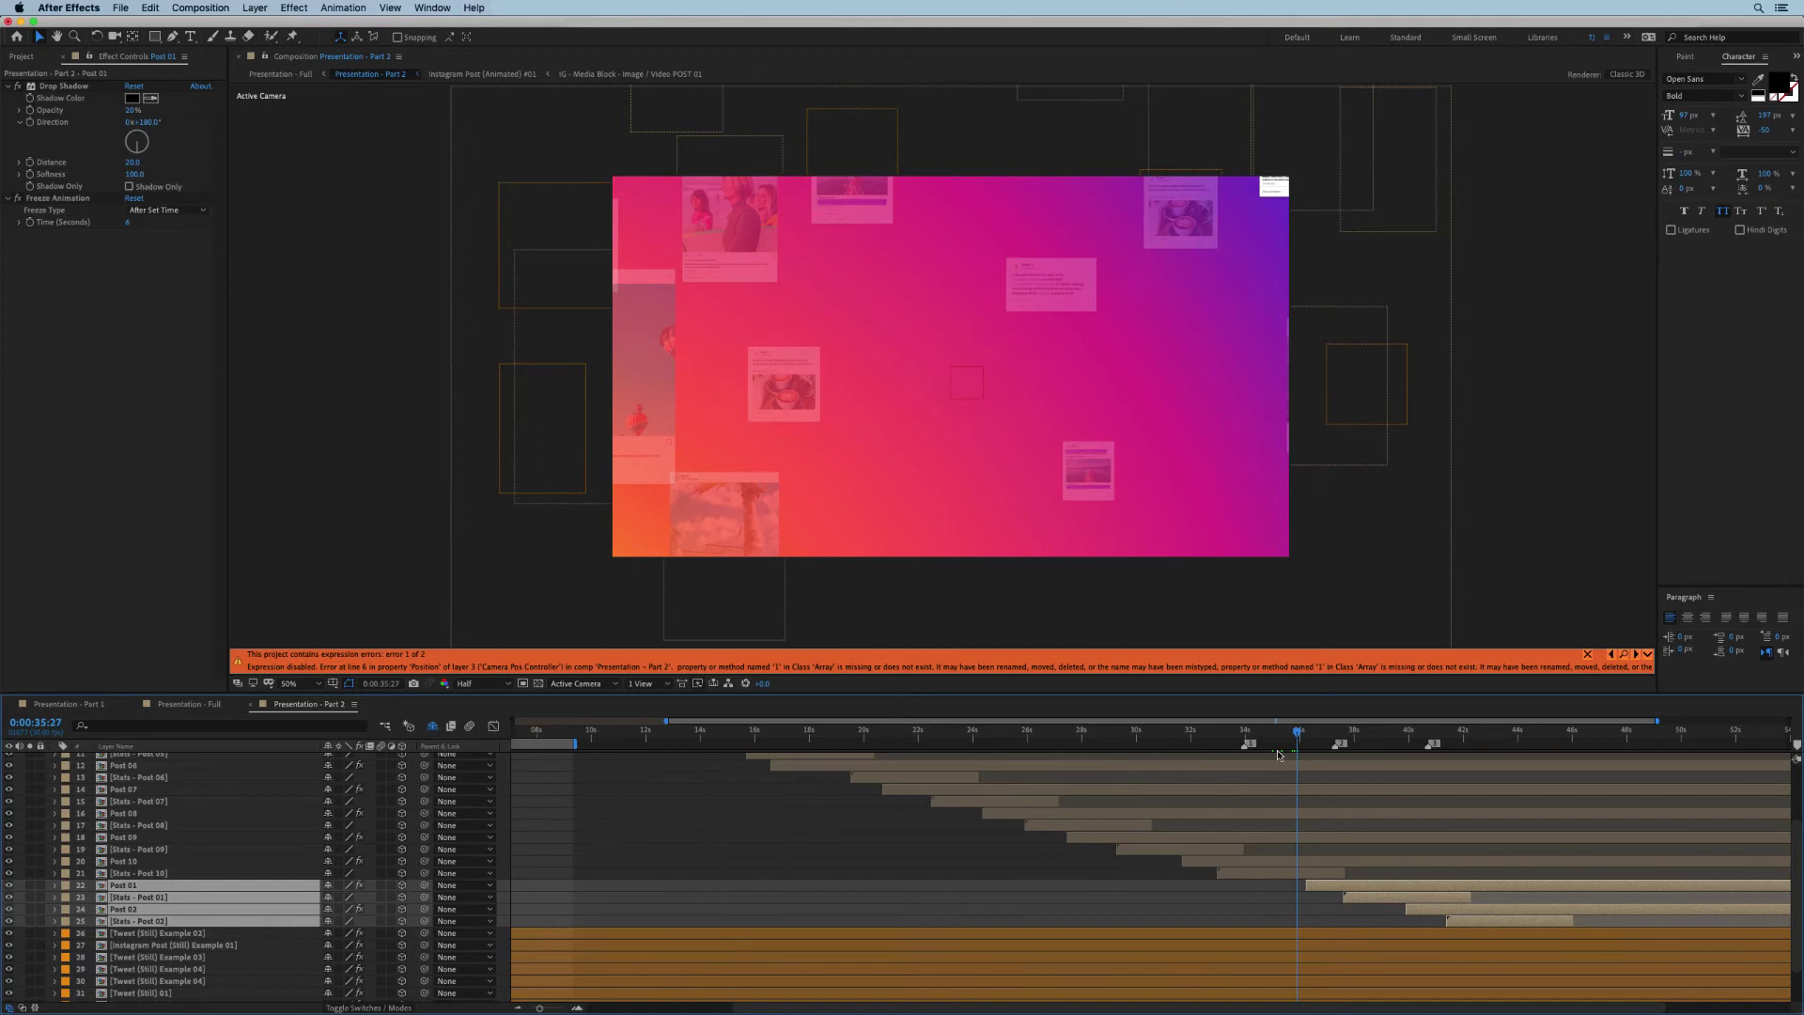
left_click(129, 886)
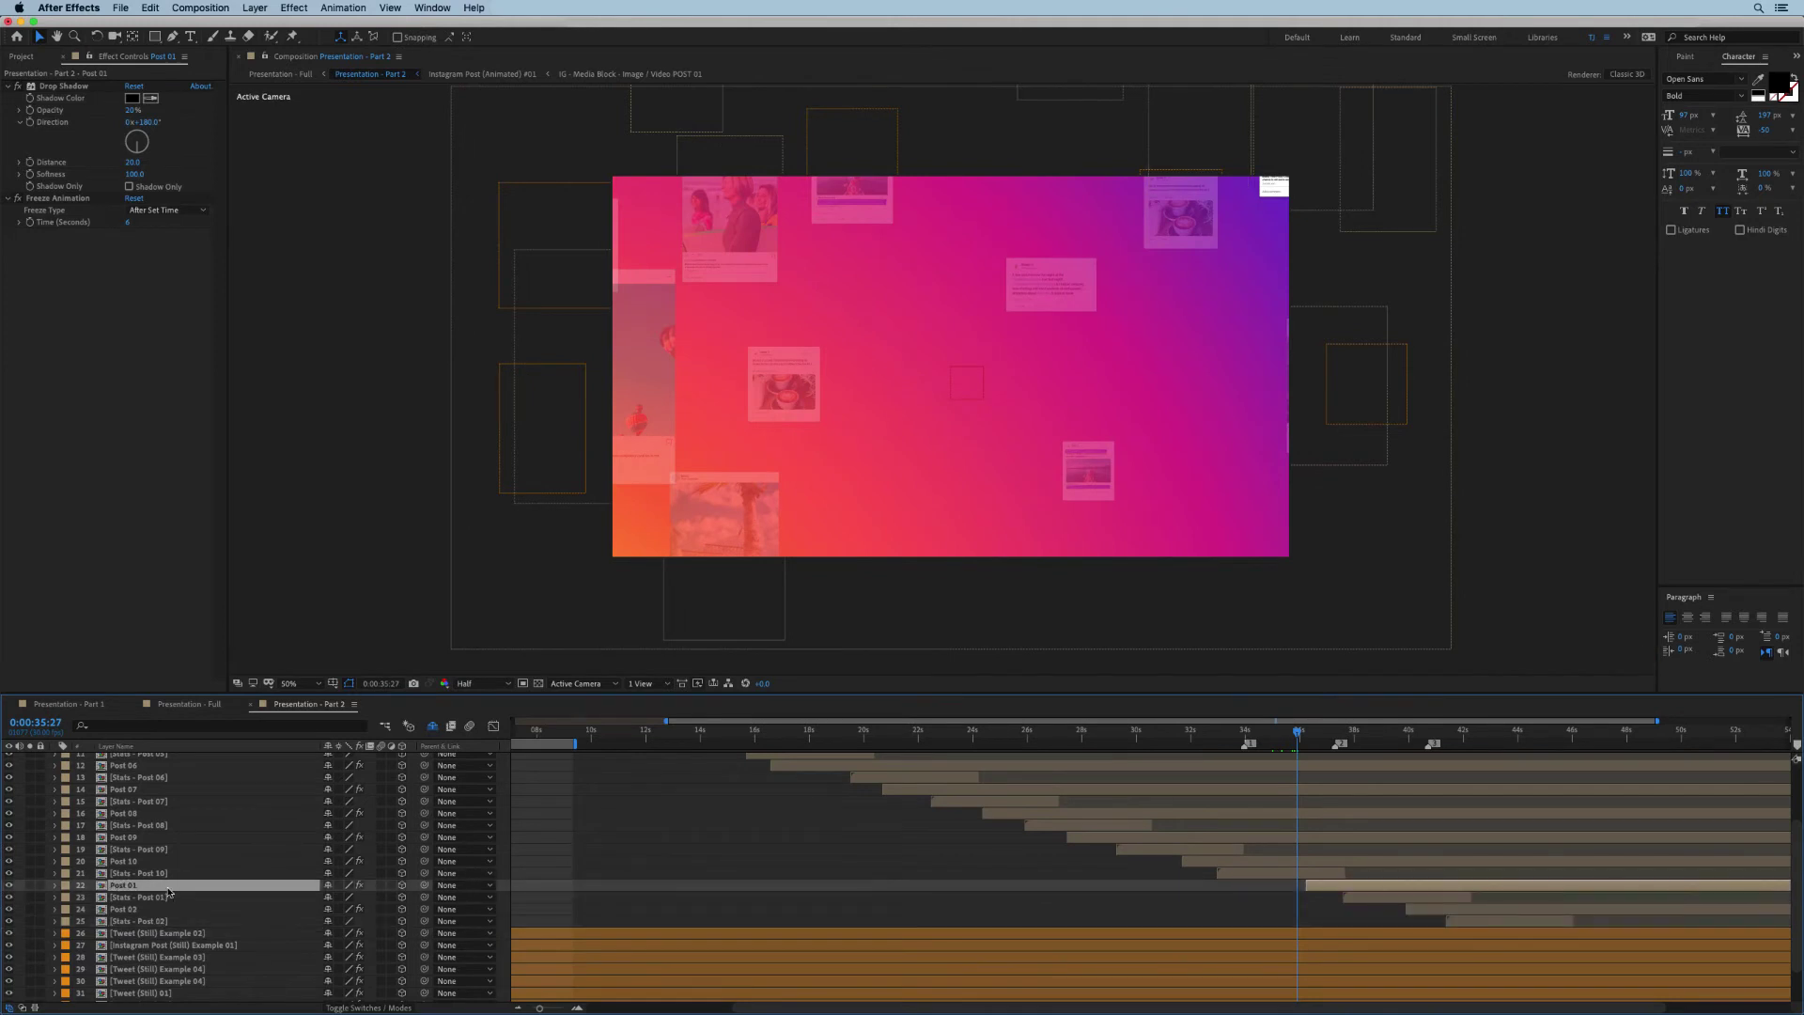
key("Return")
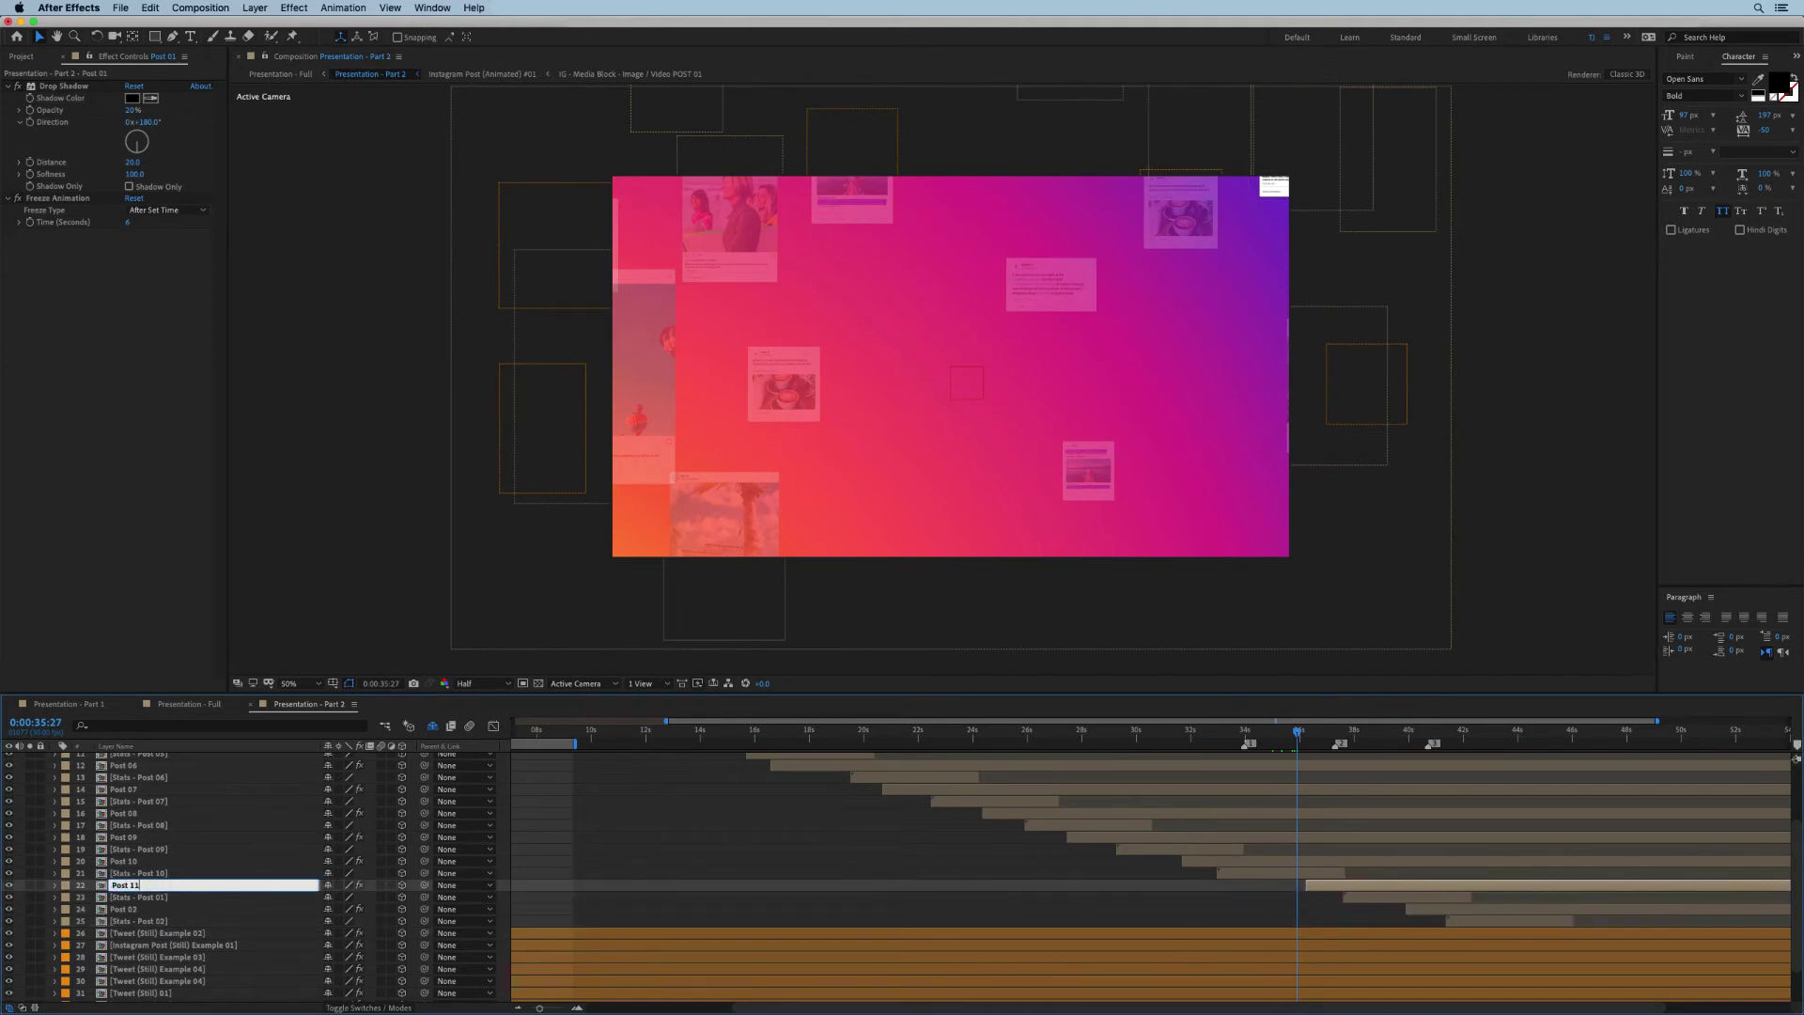
type("Post 11")
key("Return")
left_click(144, 910)
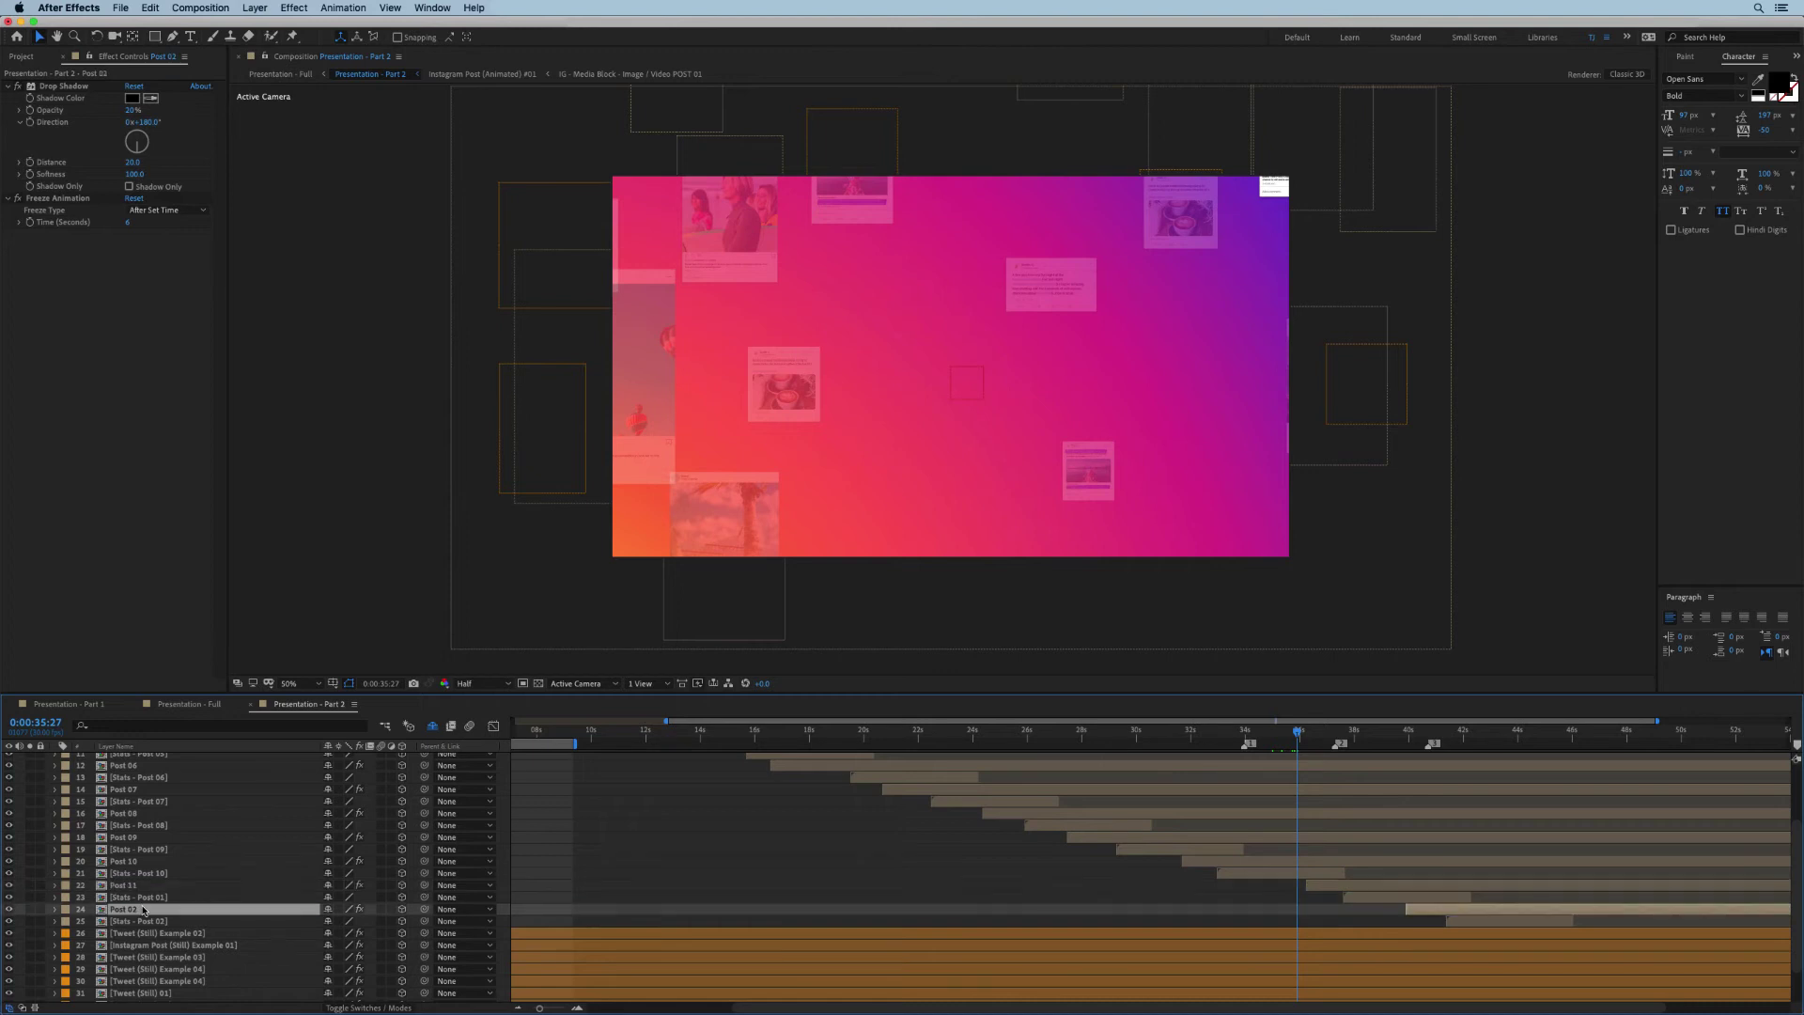
key("Return")
key("Return")
- In SCENE SETTINGS, set Post #2 to 22. Post 11 and Post #3 to 24. Post 12
scroll(1194, 903, "up", 5)
left_click(165, 761)
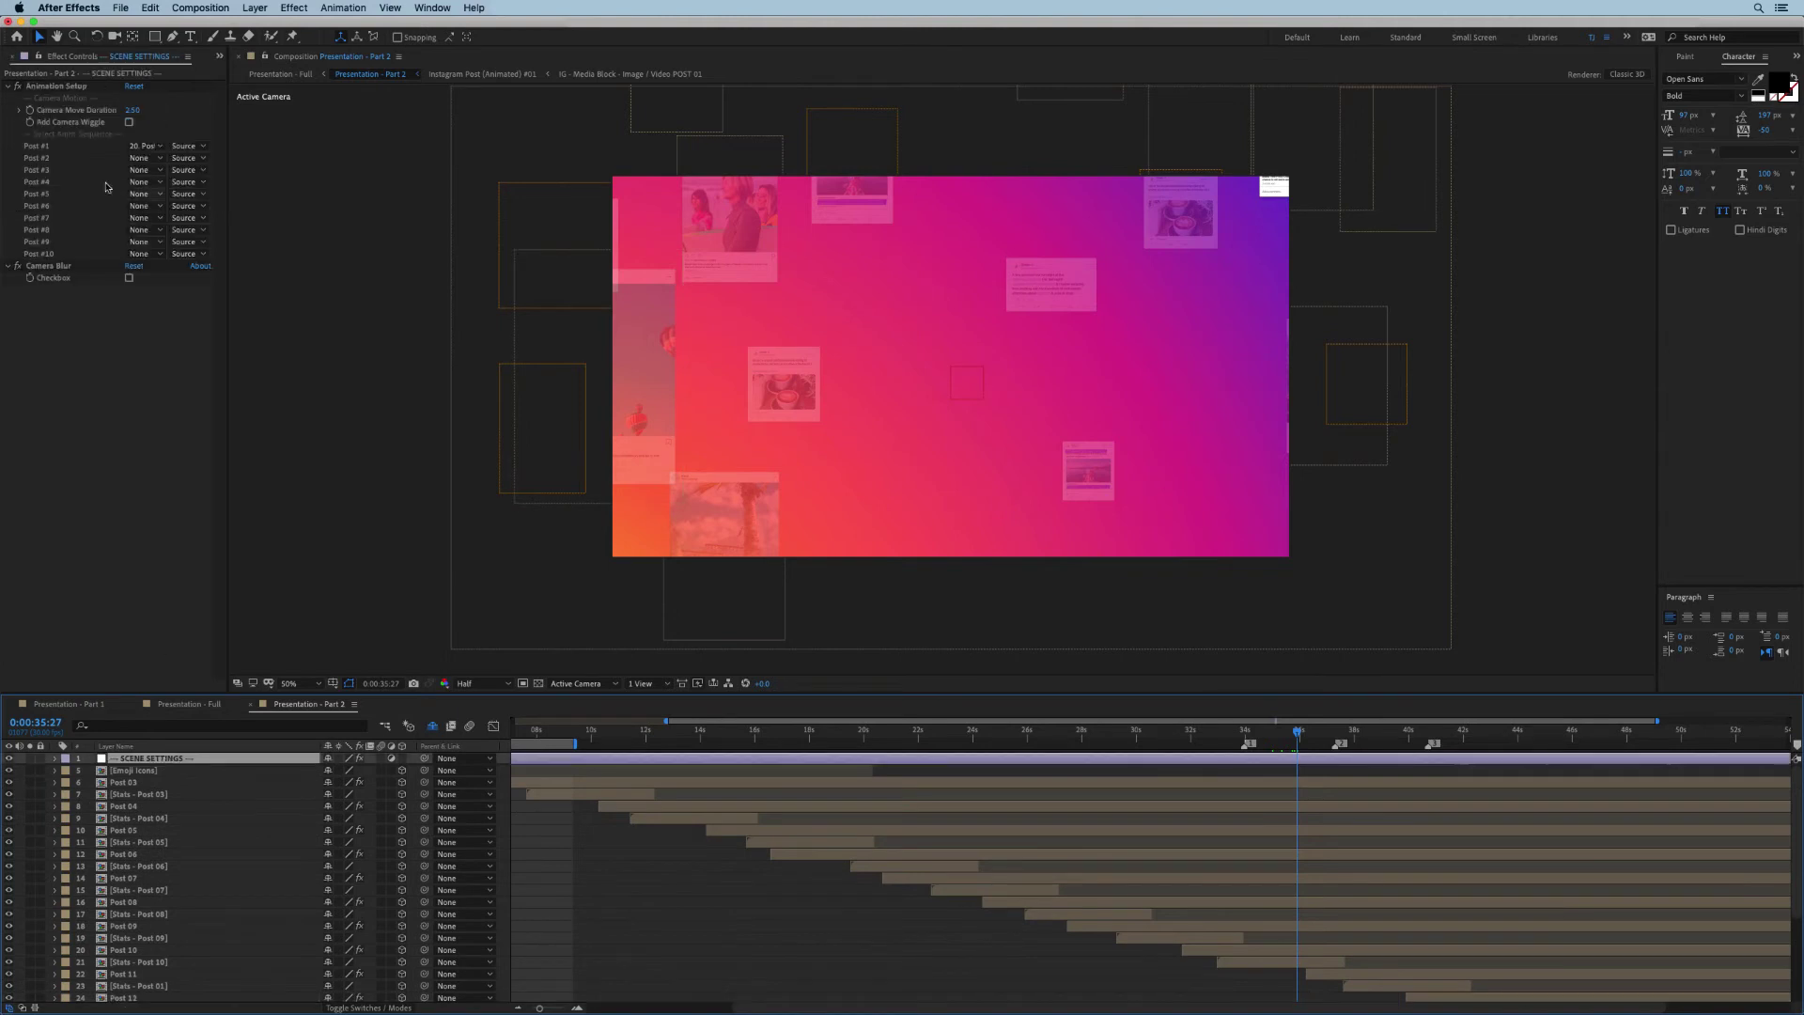
left_click(144, 160)
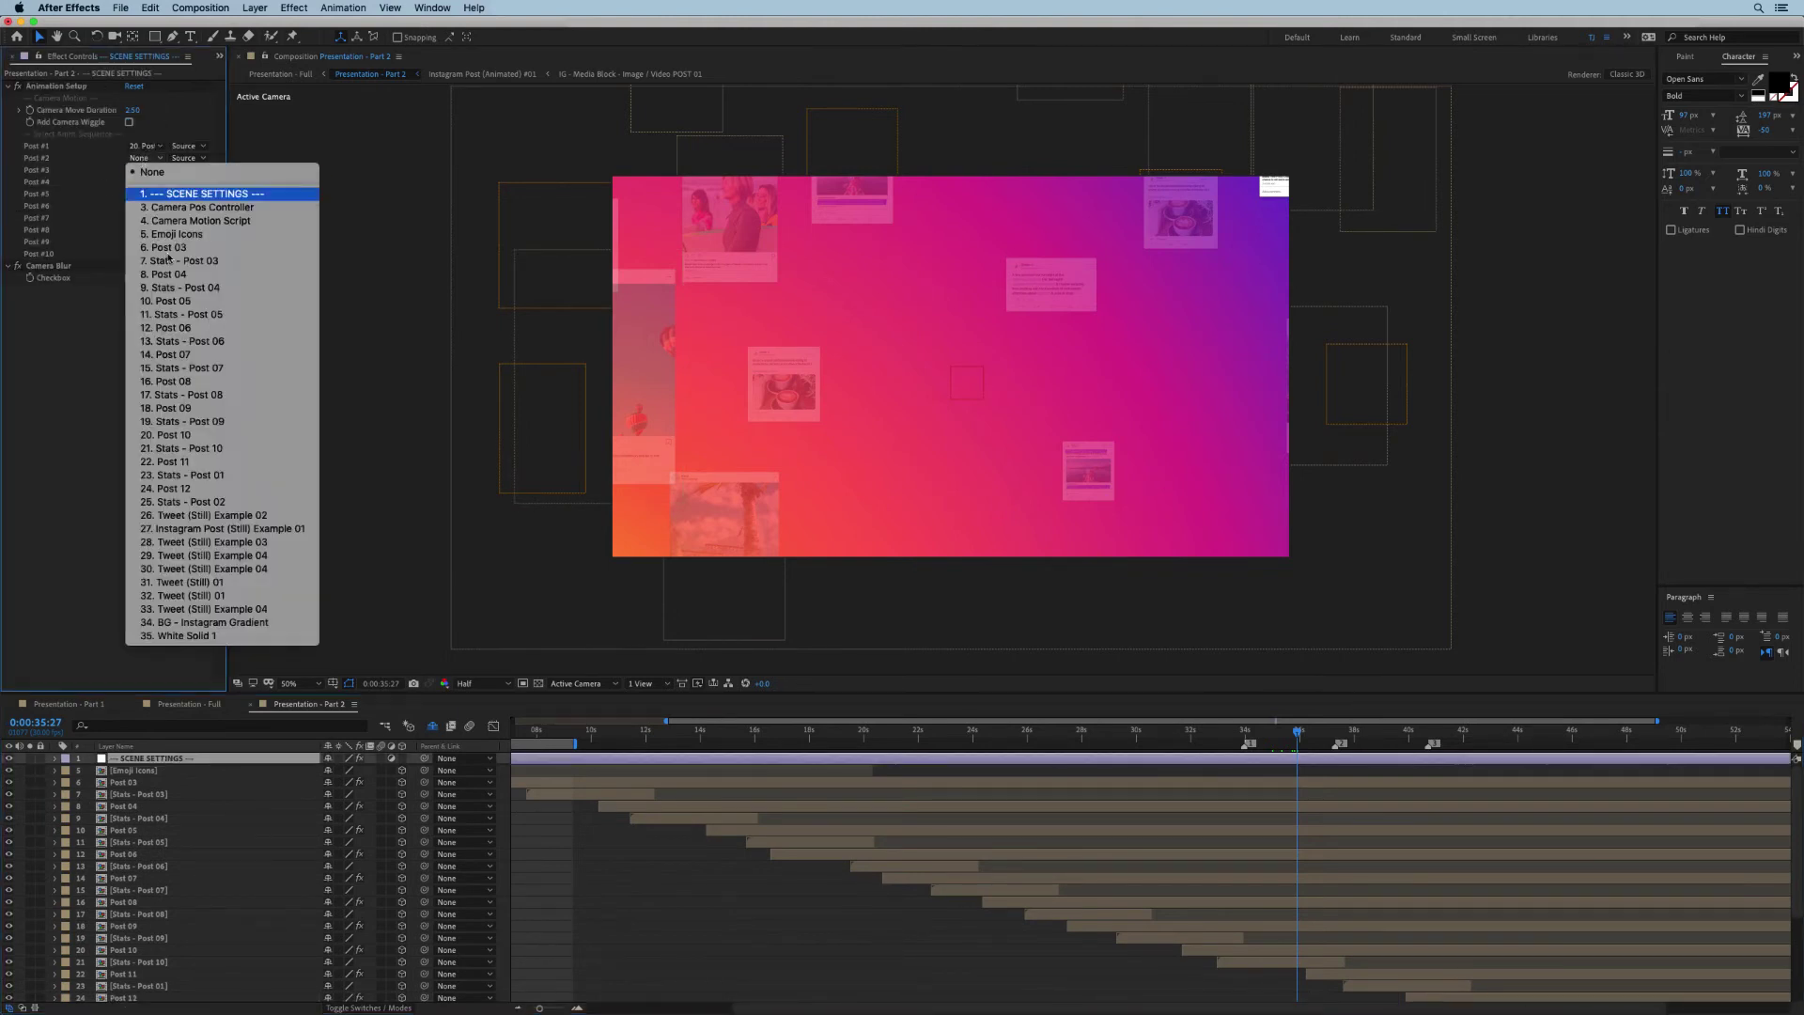
left_click(193, 462)
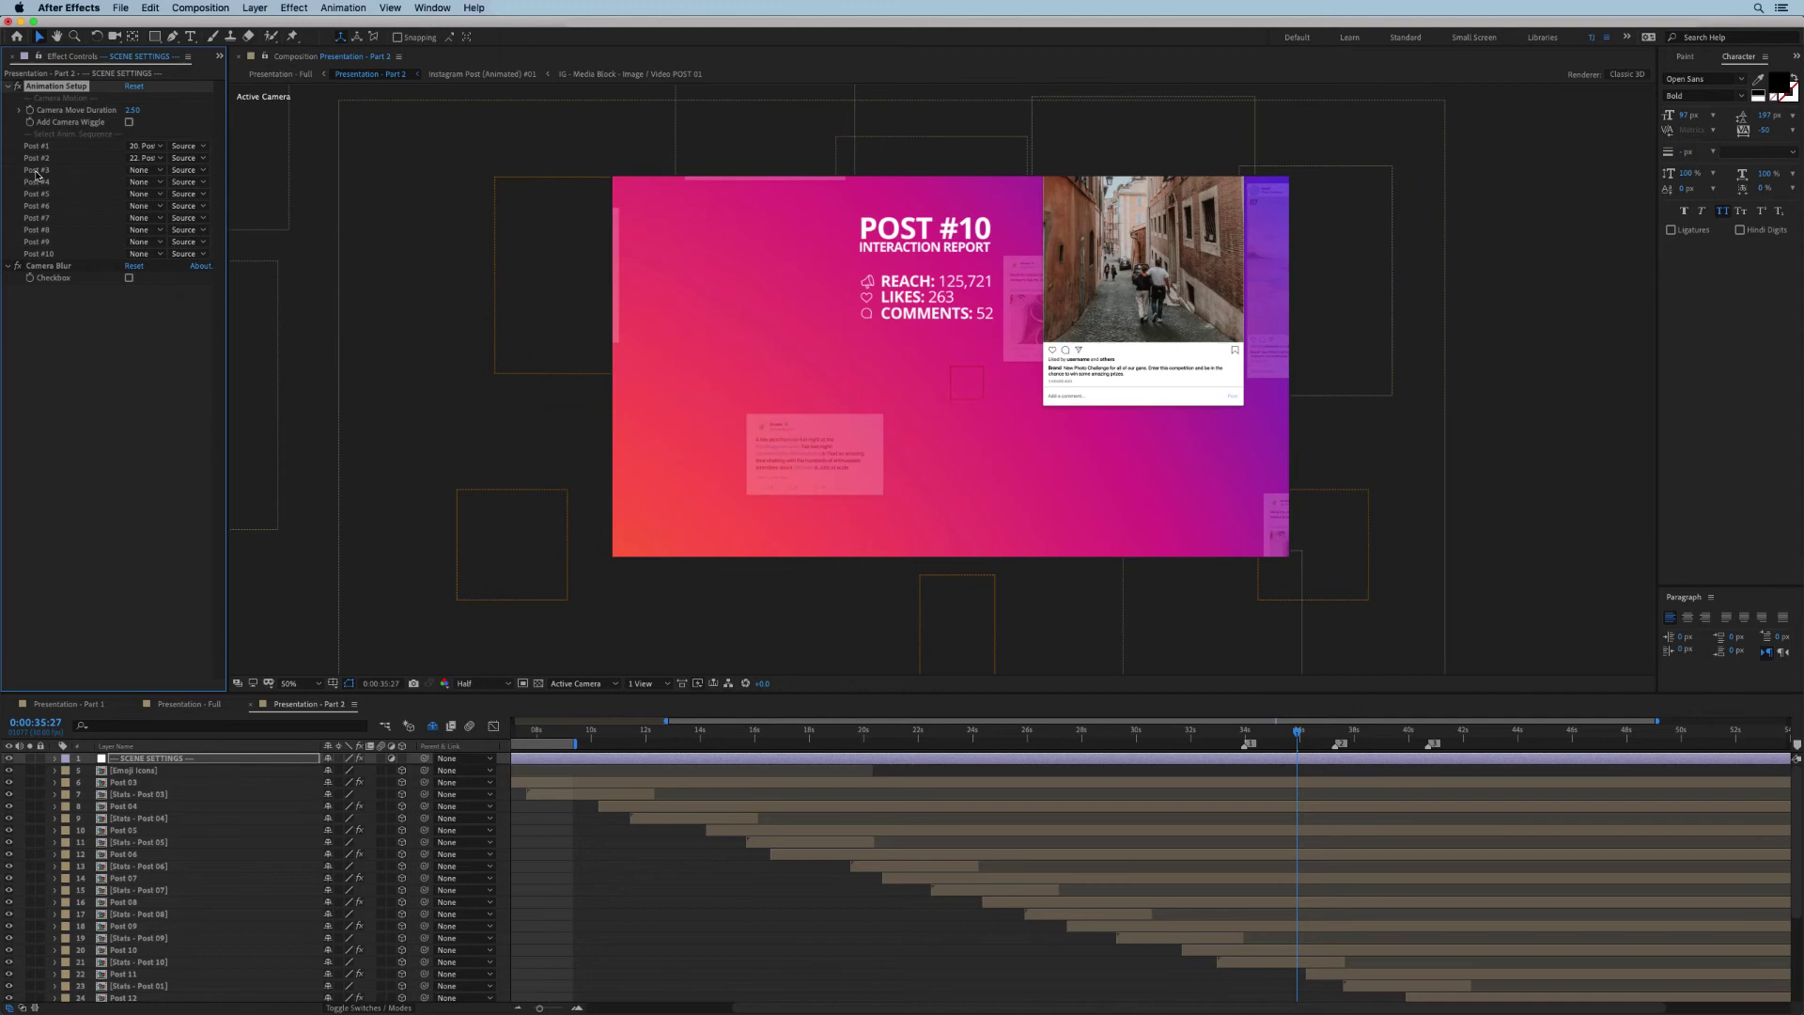
left_click(141, 170)
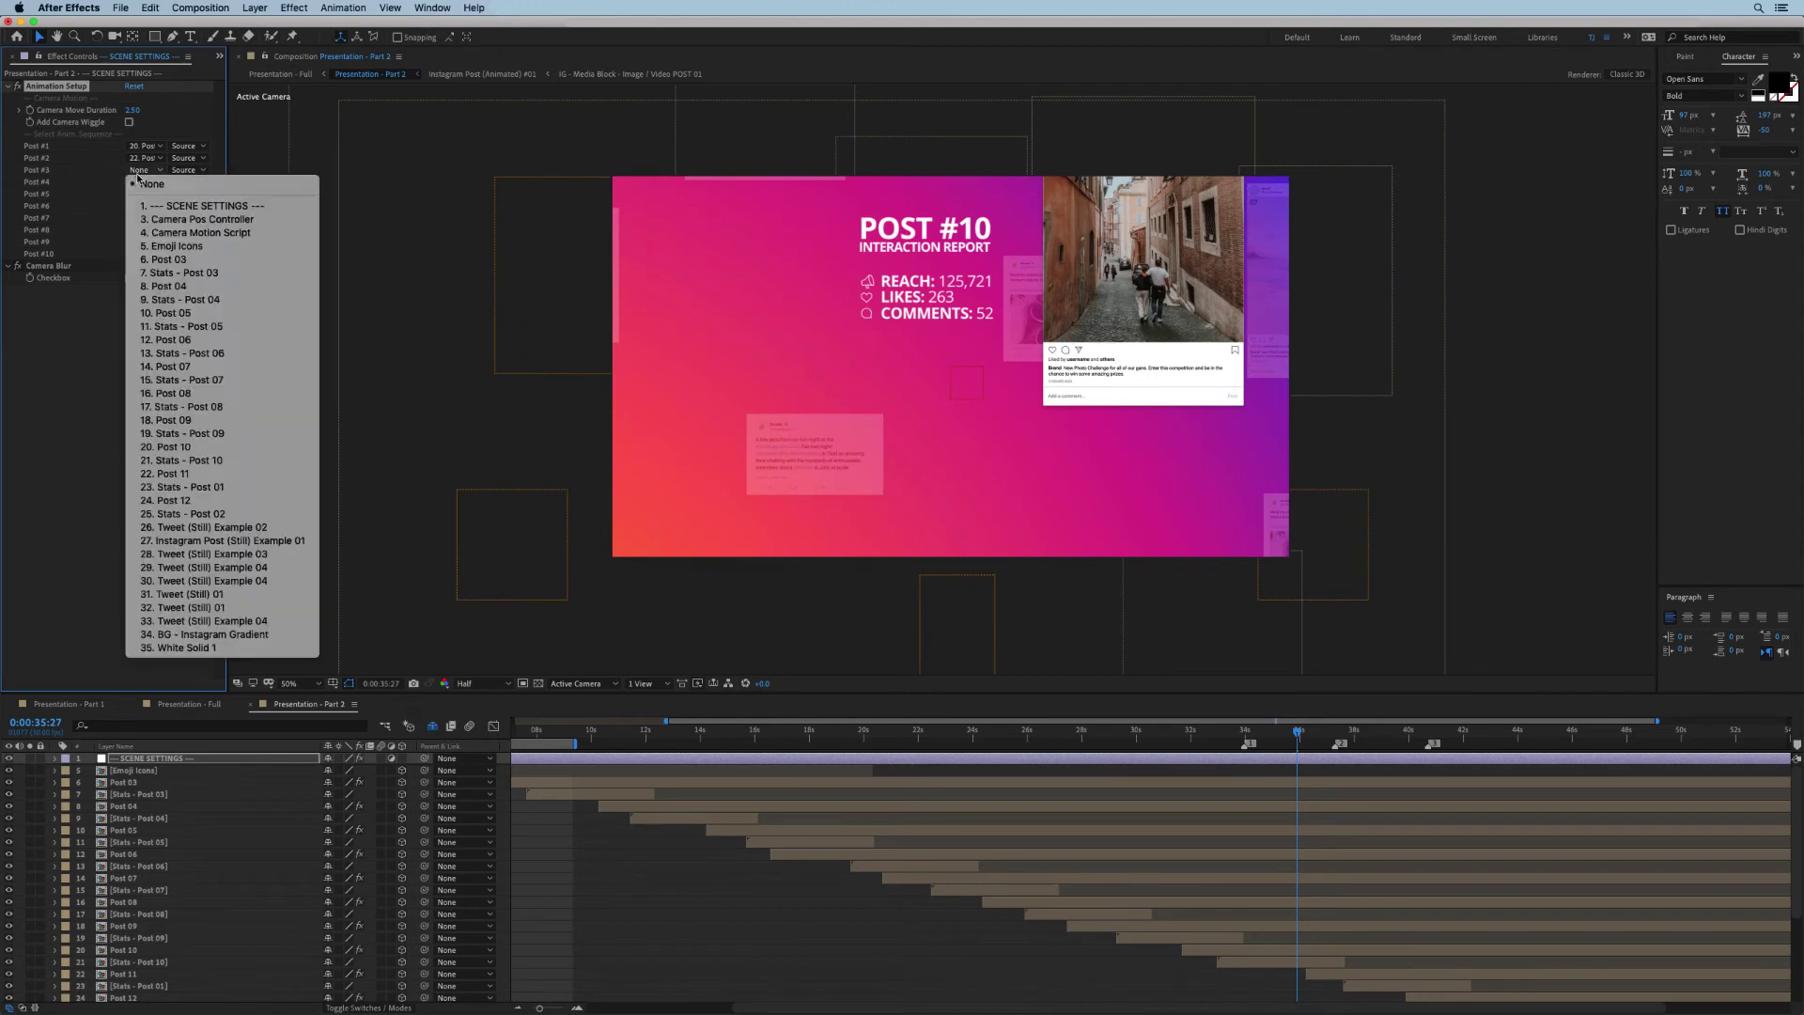
left_click(204, 501)
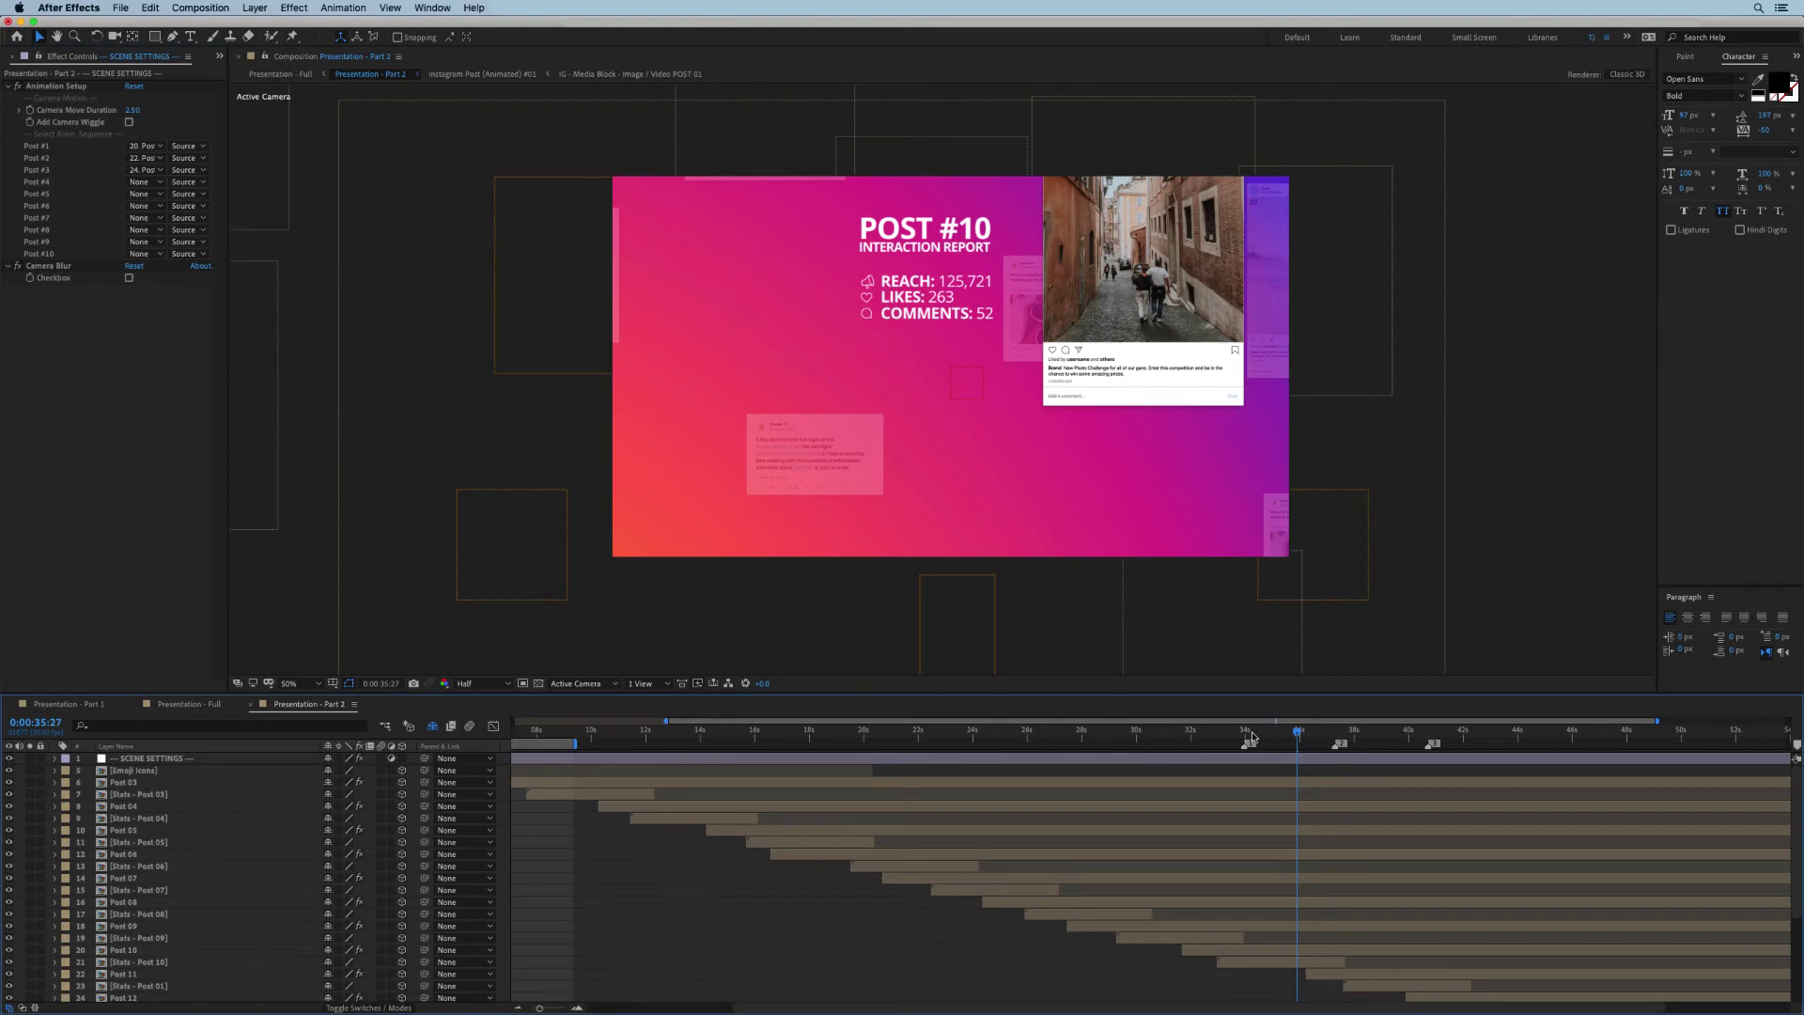
left_click_drag(1252, 738, 1476, 738)
- Shift the four new post and stats layers to start slightly earlier
scroll(1411, 890, "down", 3)
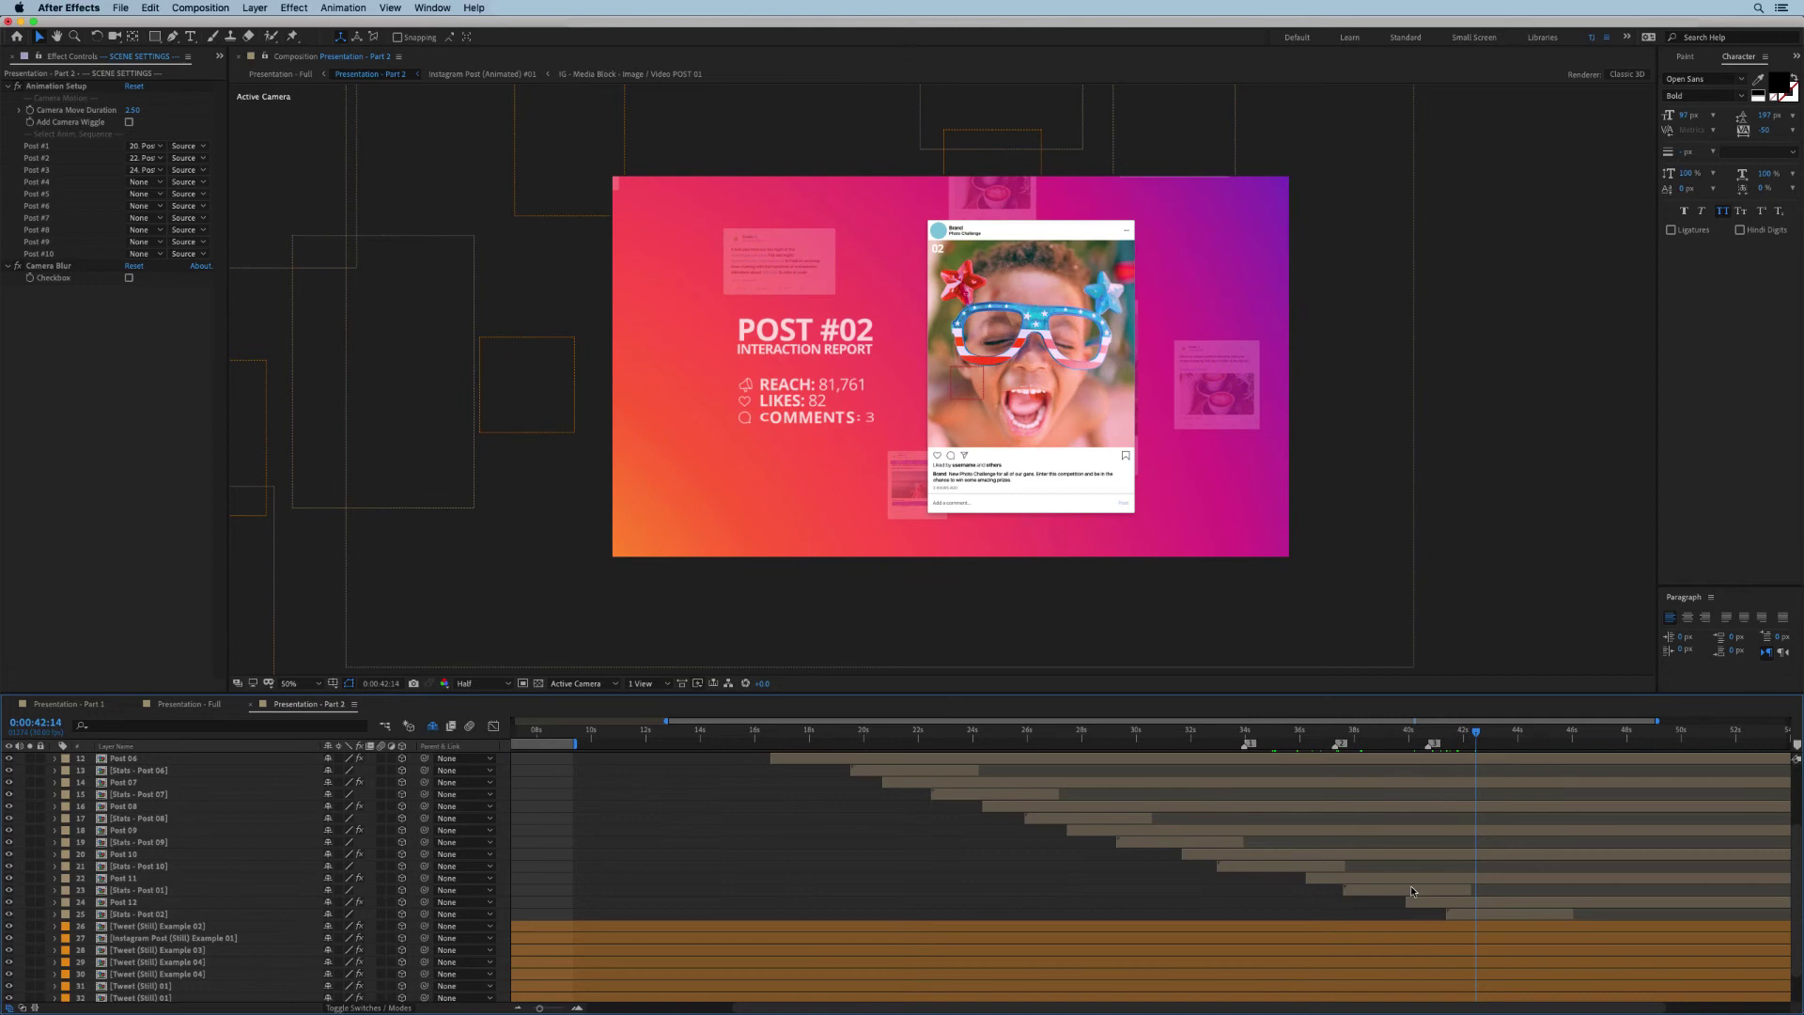
left_click(1410, 878)
left_click(1468, 913, "shift")
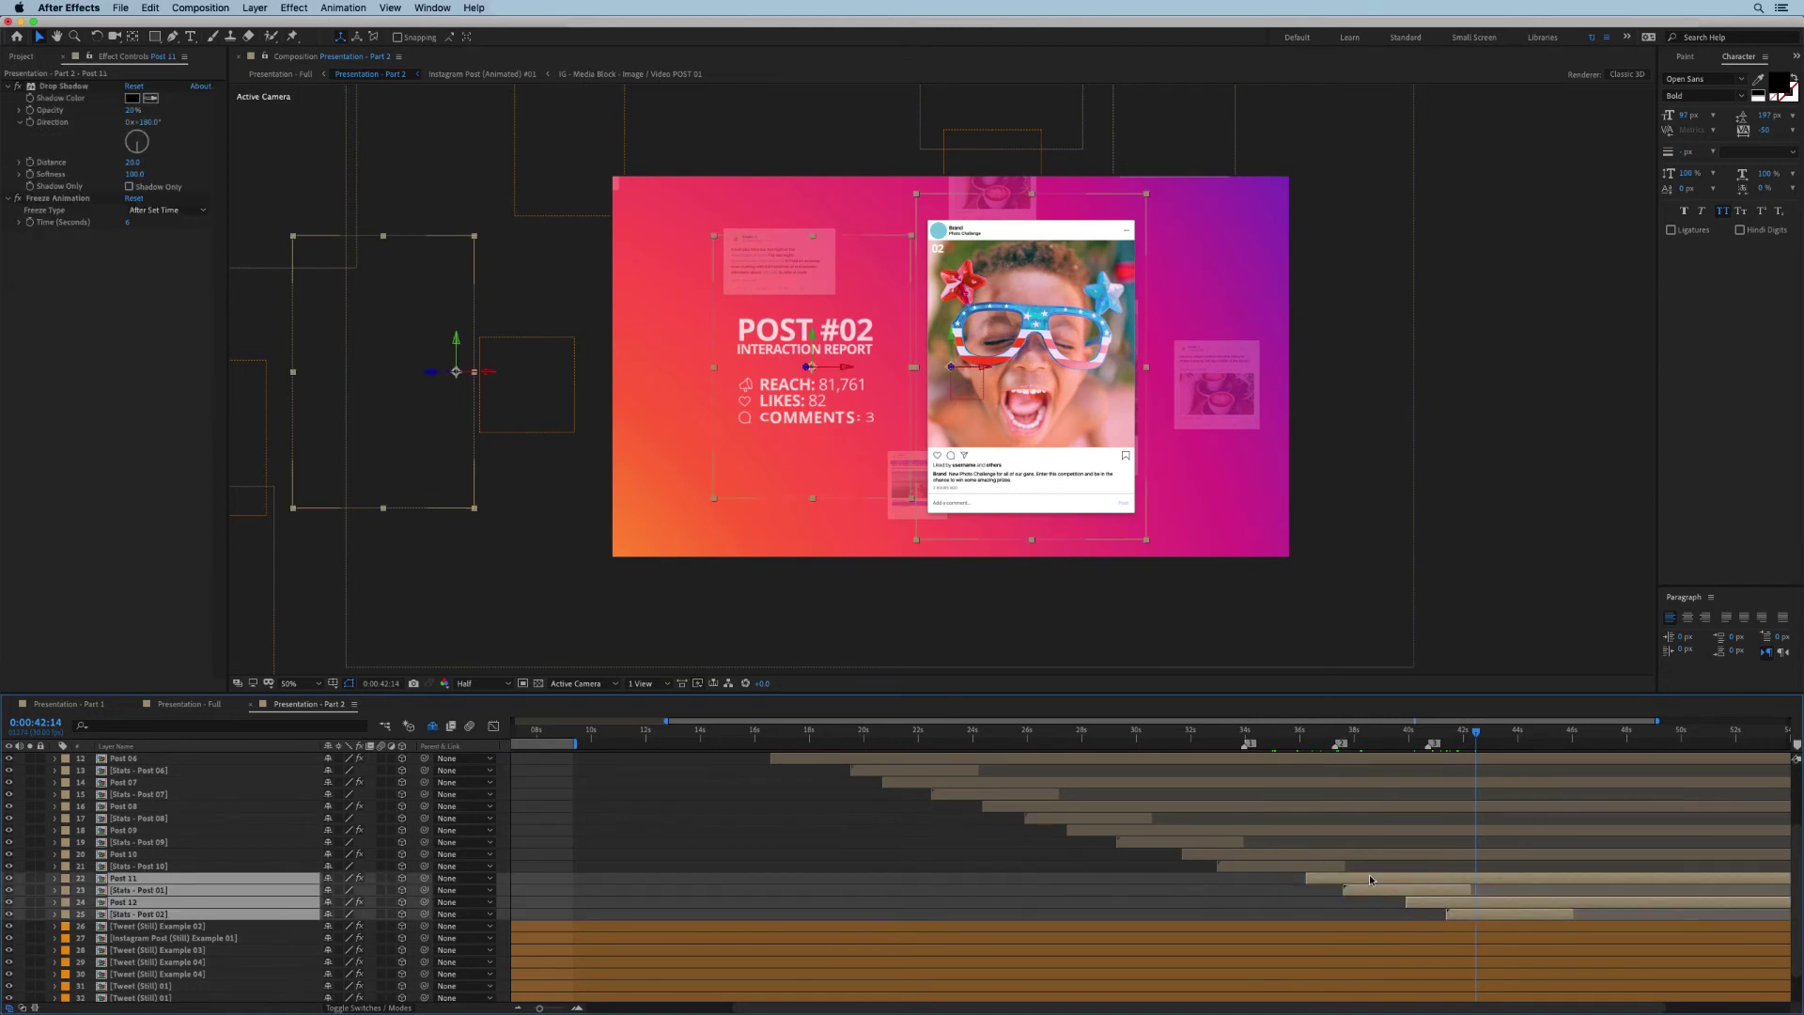
left_click_drag(1368, 877, 1336, 877)
left_click(1323, 735)
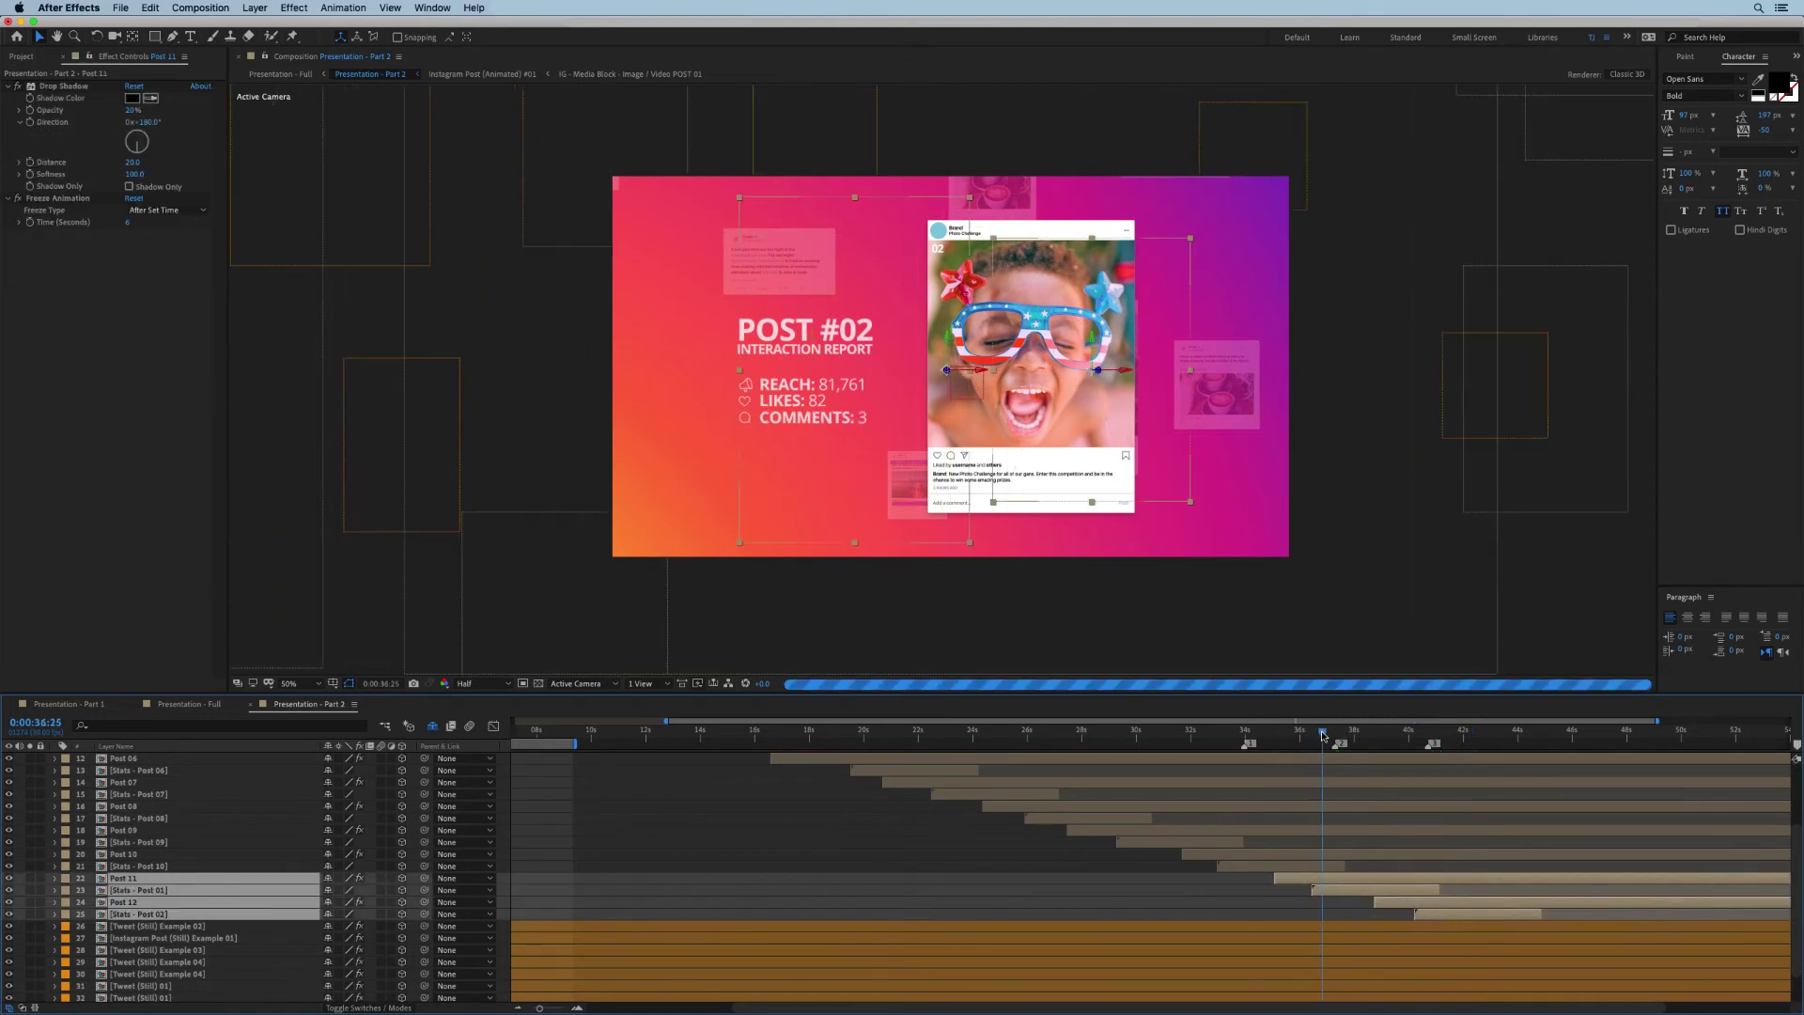
left_click_drag(1322, 736, 1311, 736)
left_click(1264, 887)
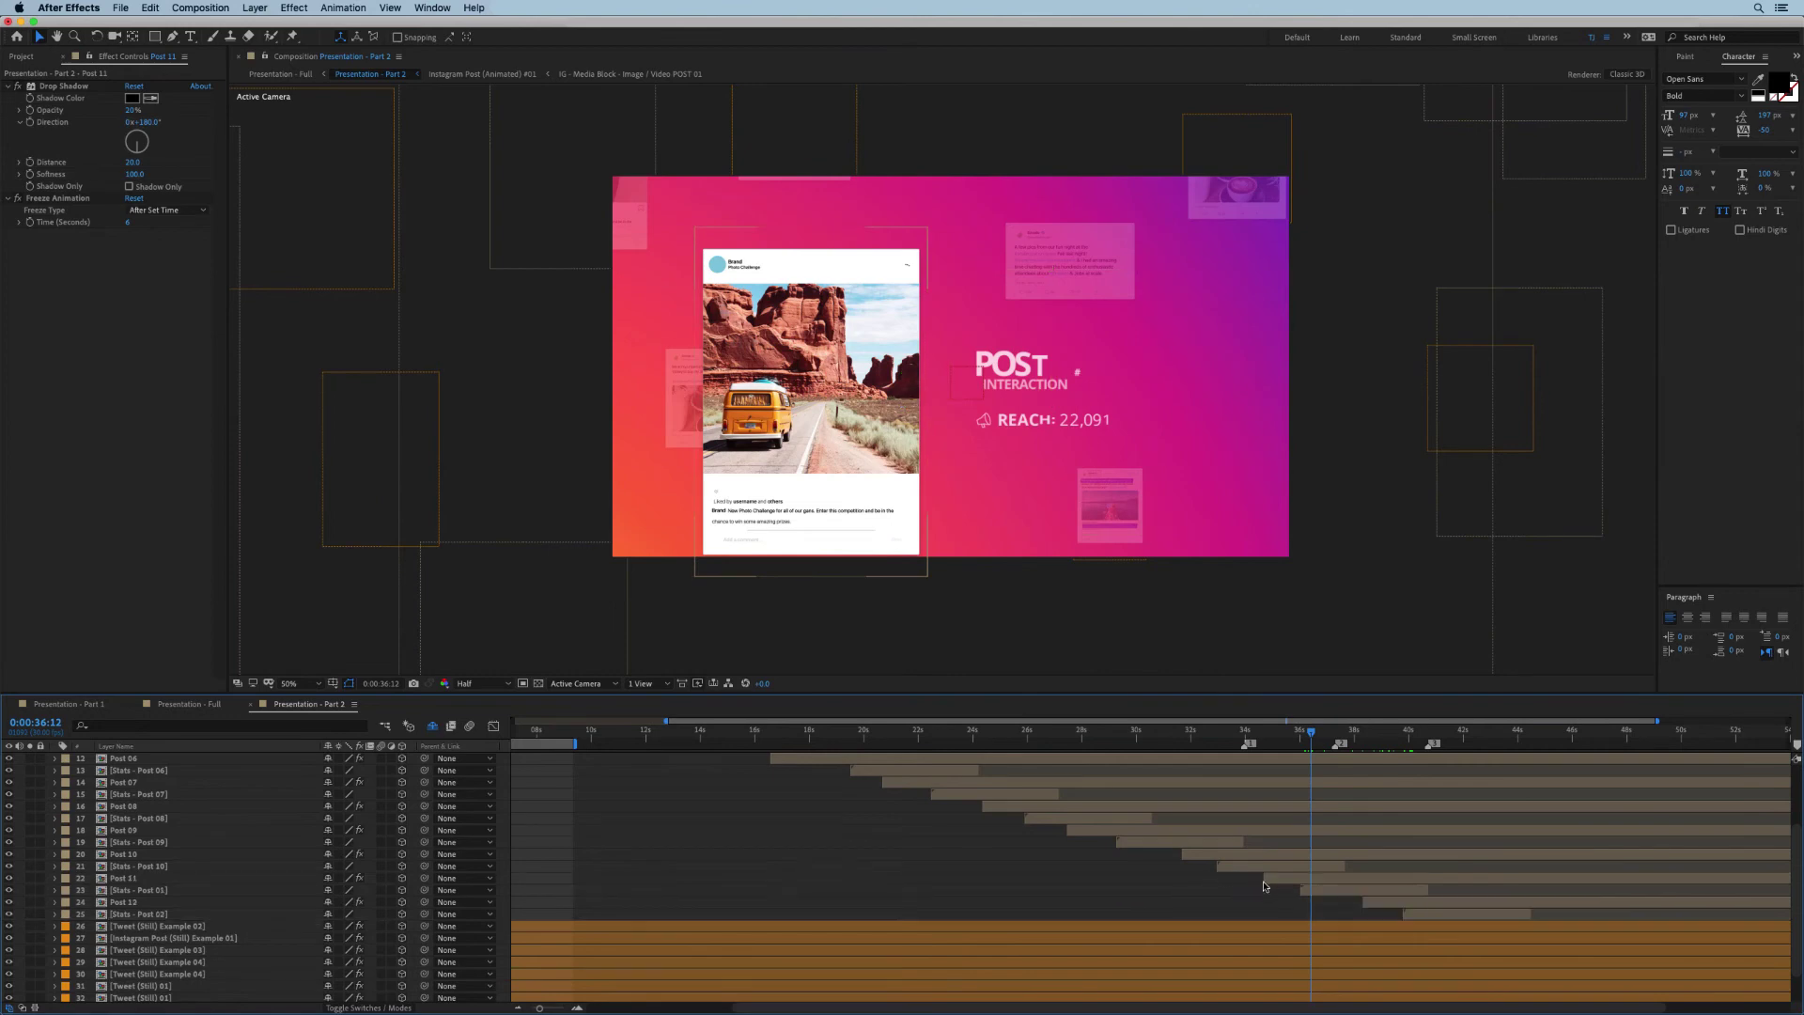
- Replace the two stats layers' sources with Stats - Post 11 and Stats - Post 12
left_click(127, 890)
right_click(139, 893)
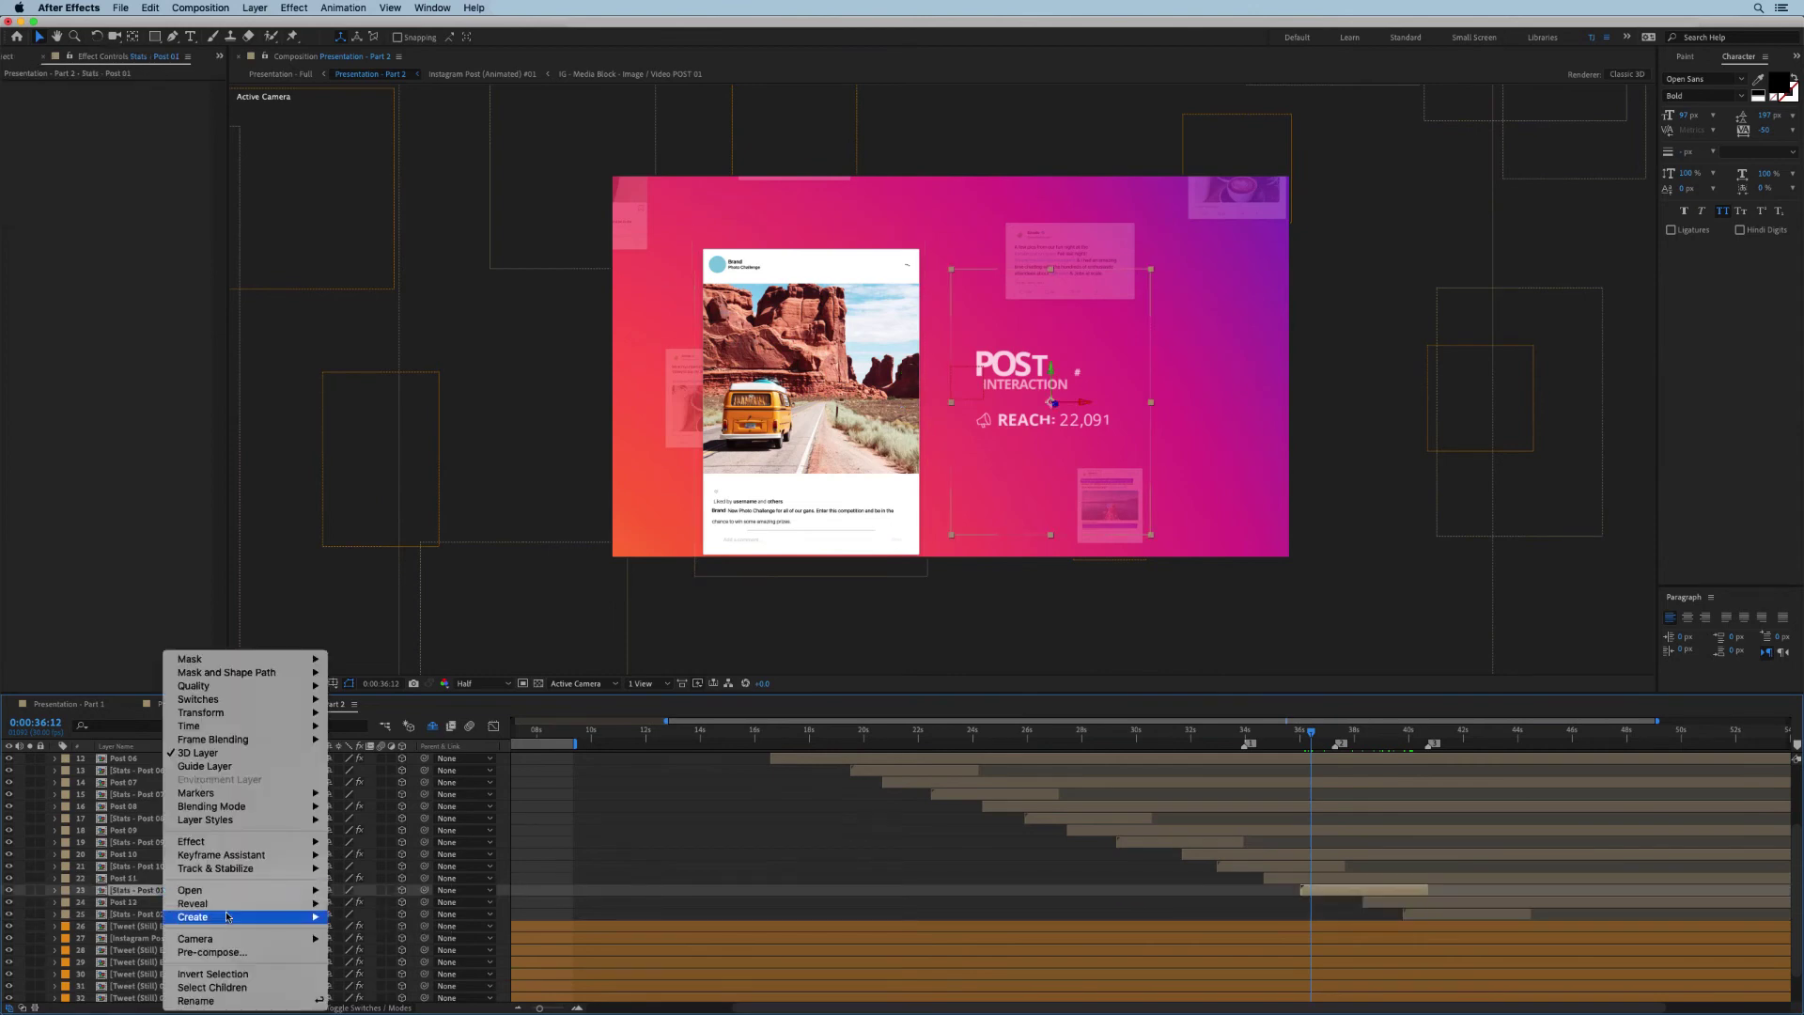
mouse_move(272, 903)
left_click(396, 917)
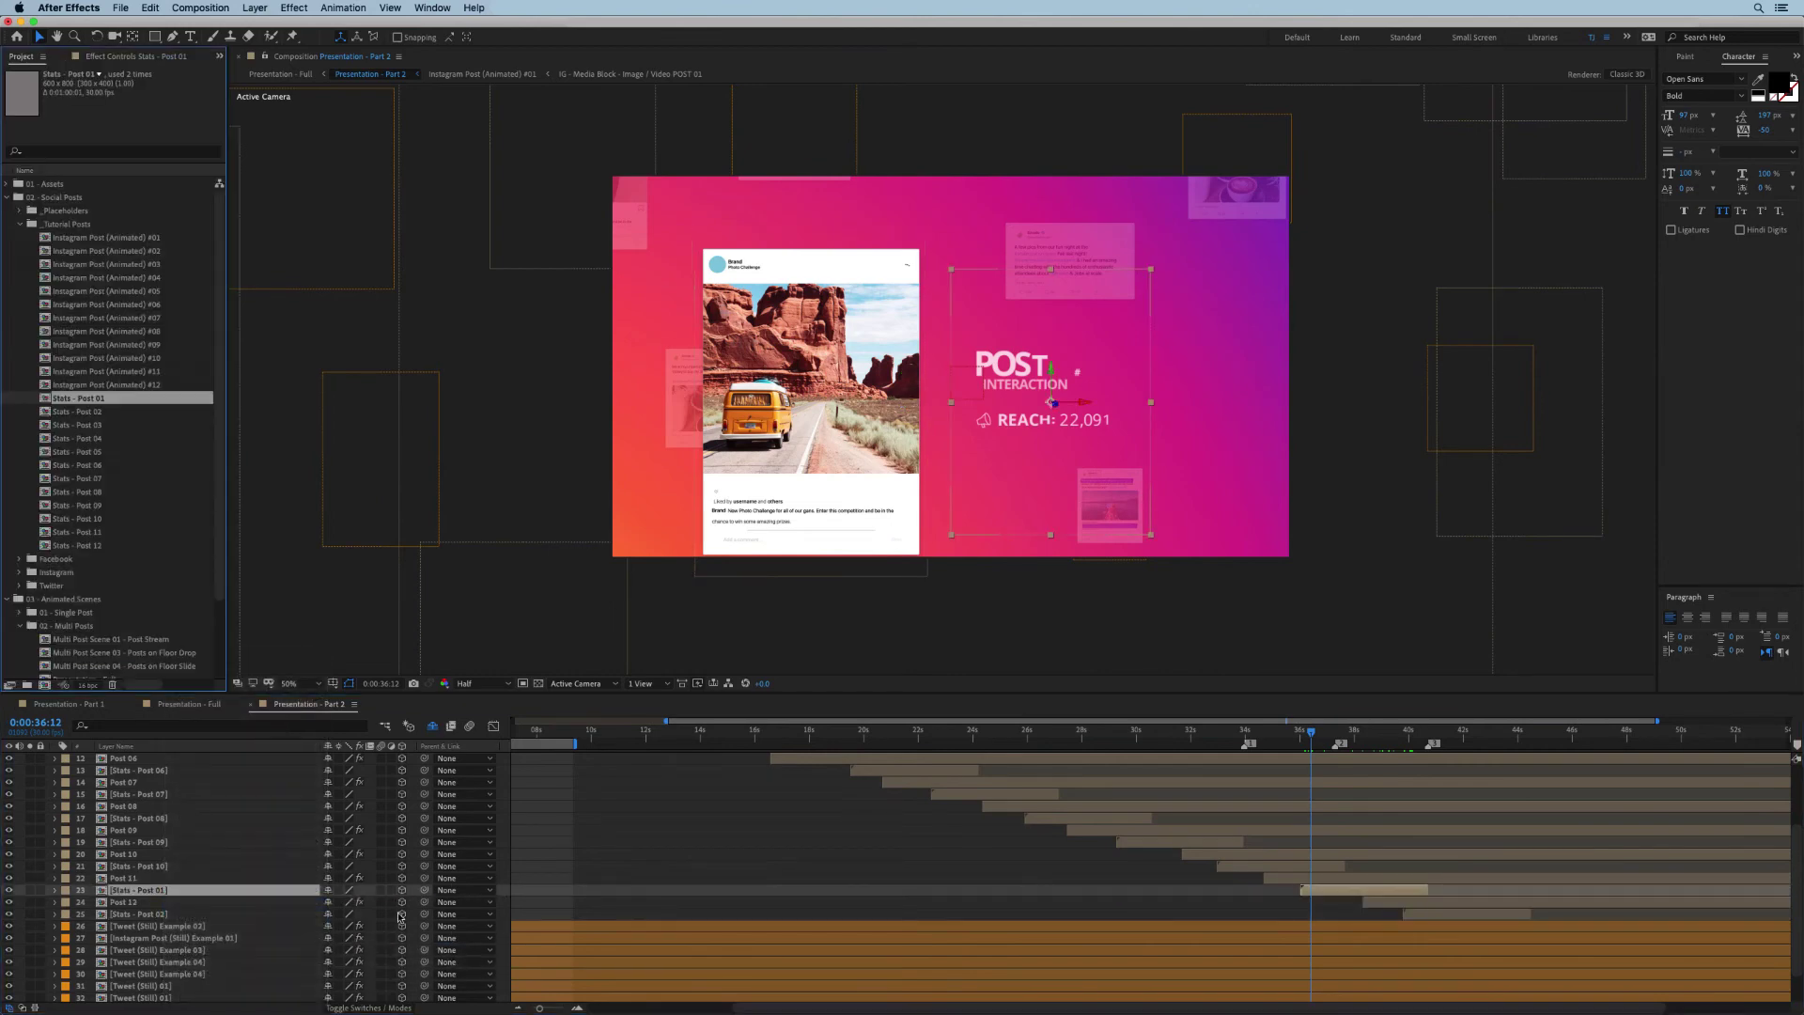
left_click(104, 532)
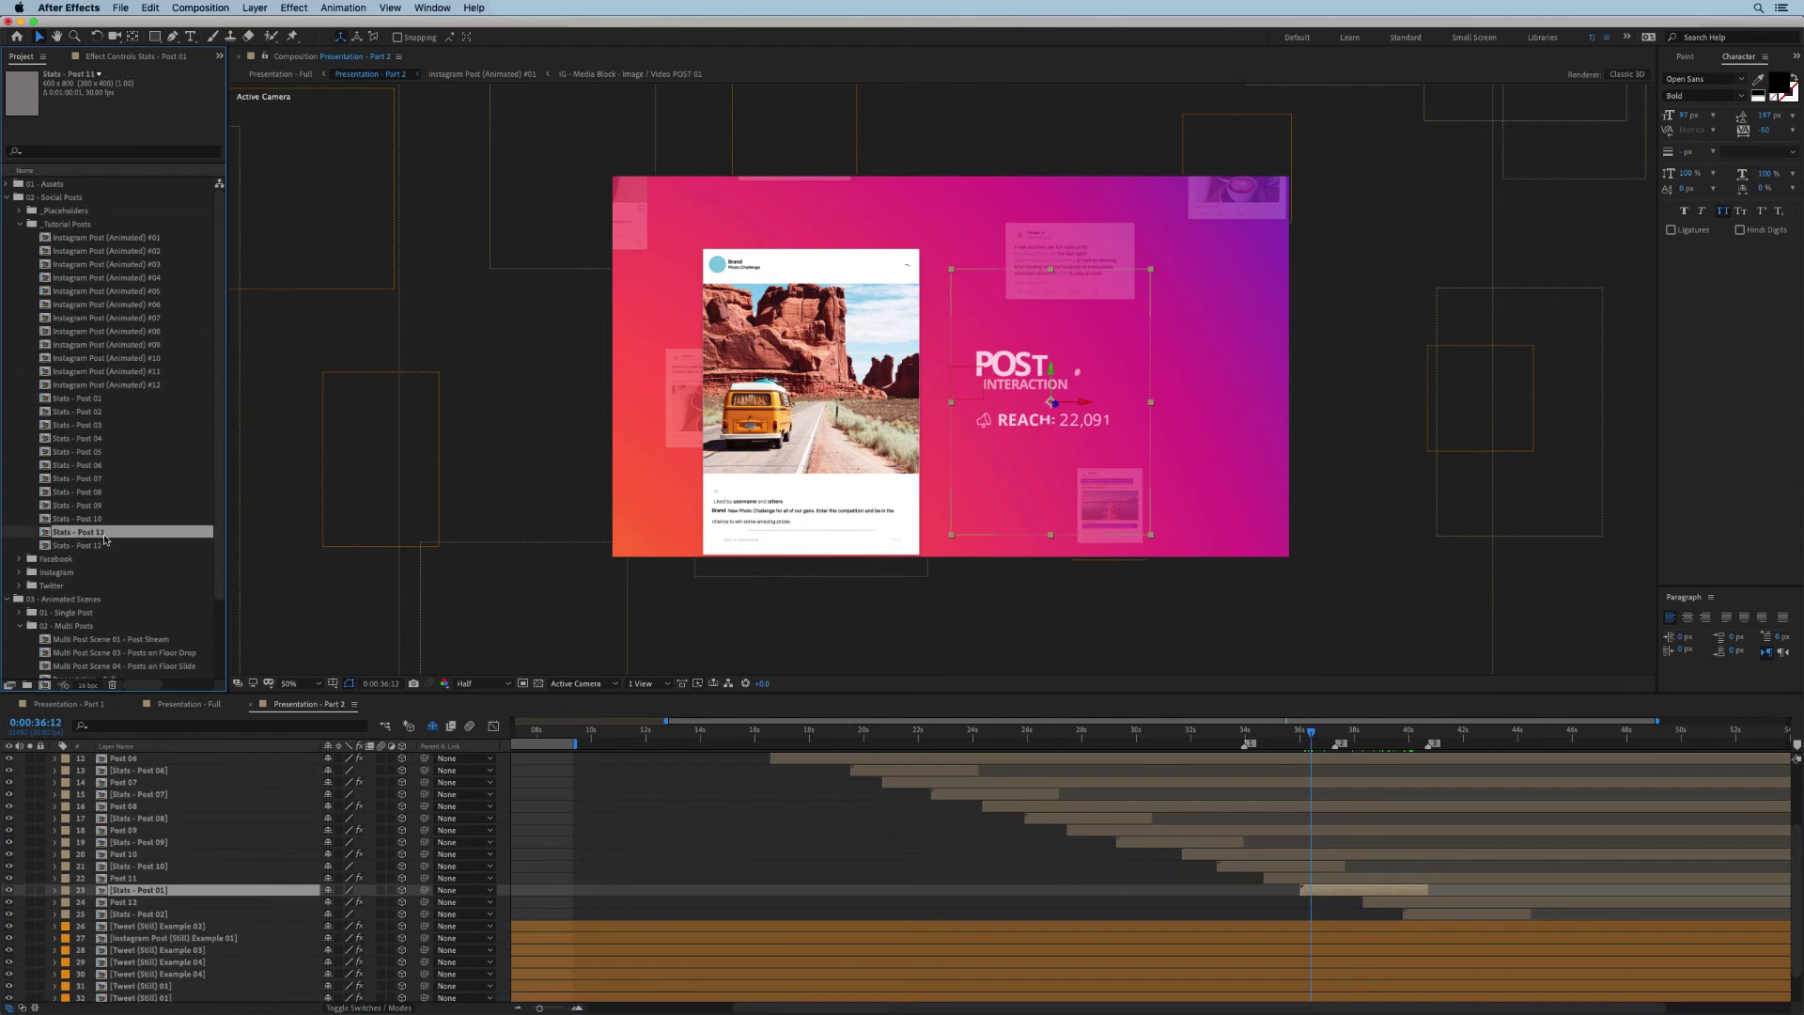
left_click_drag(104, 535, 178, 893)
left_click(158, 915)
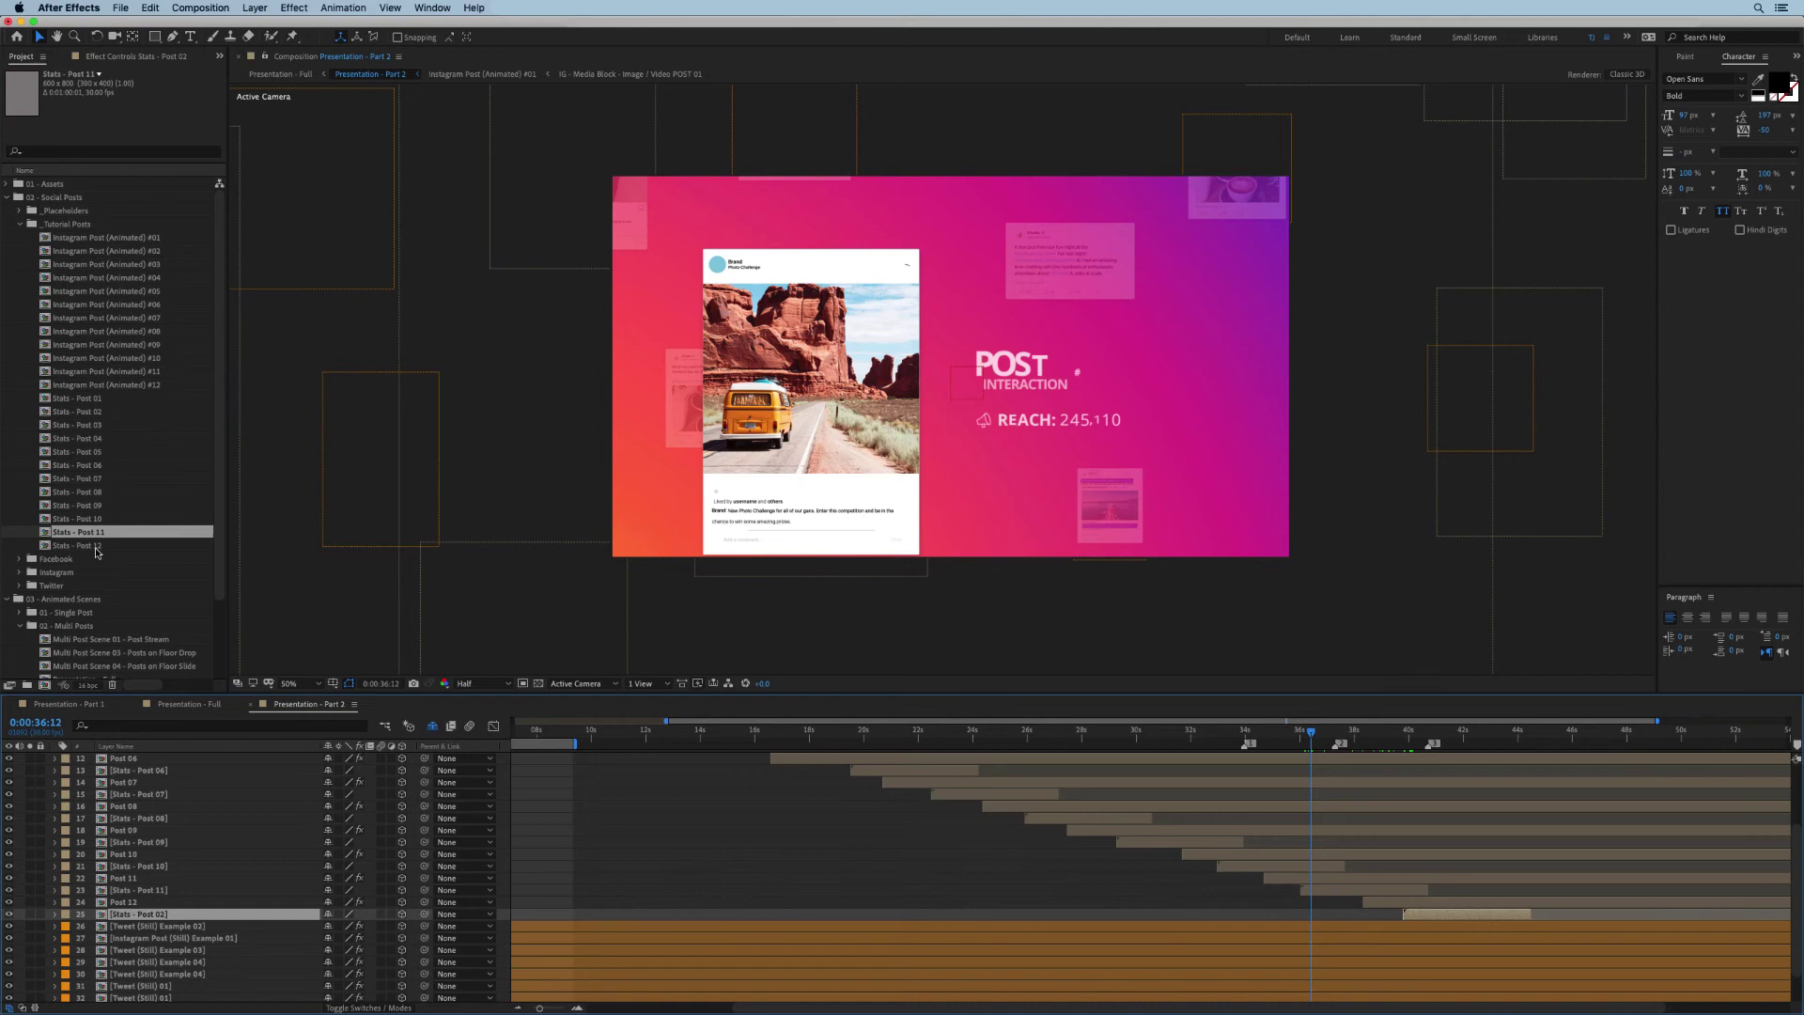
left_click(97, 549)
left_click_drag(95, 552, 157, 921)
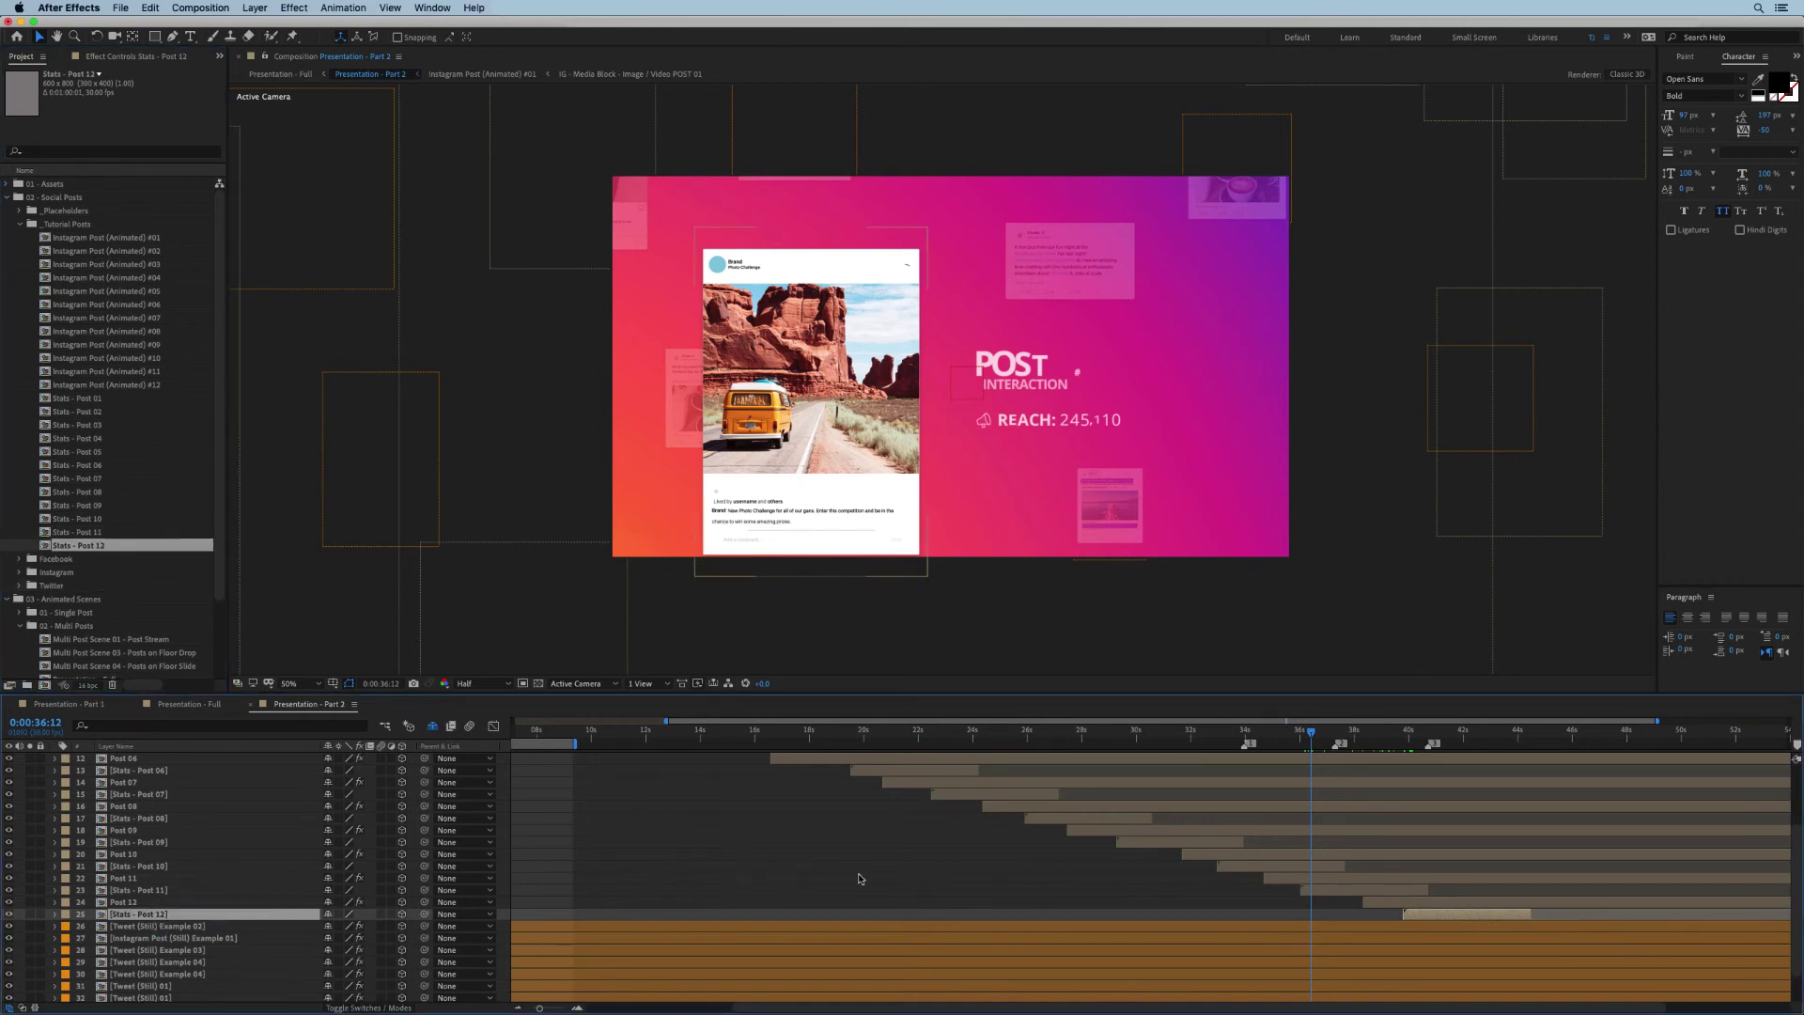
- Swap the Post 11 and Post 12 layer sources to Instagram Post (Animated) #11 and #12
left_click(140, 877)
right_click(137, 877)
mouse_move(198, 894)
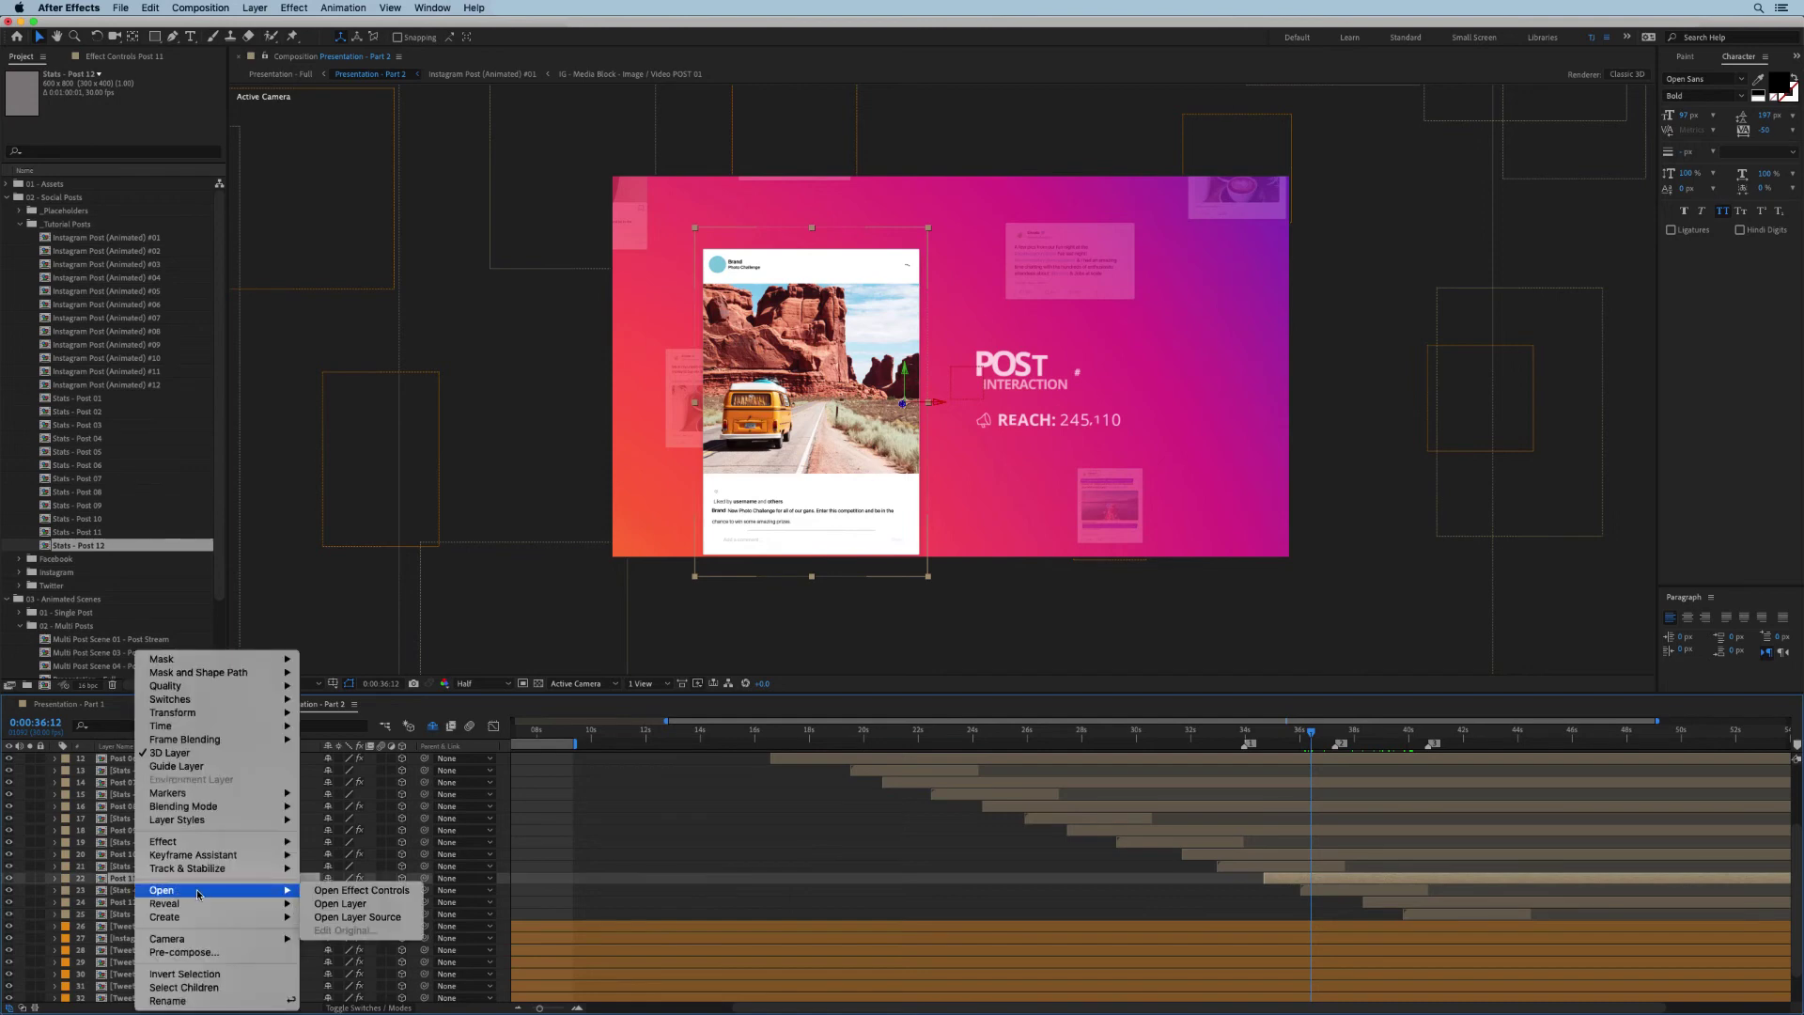
left_click(367, 903)
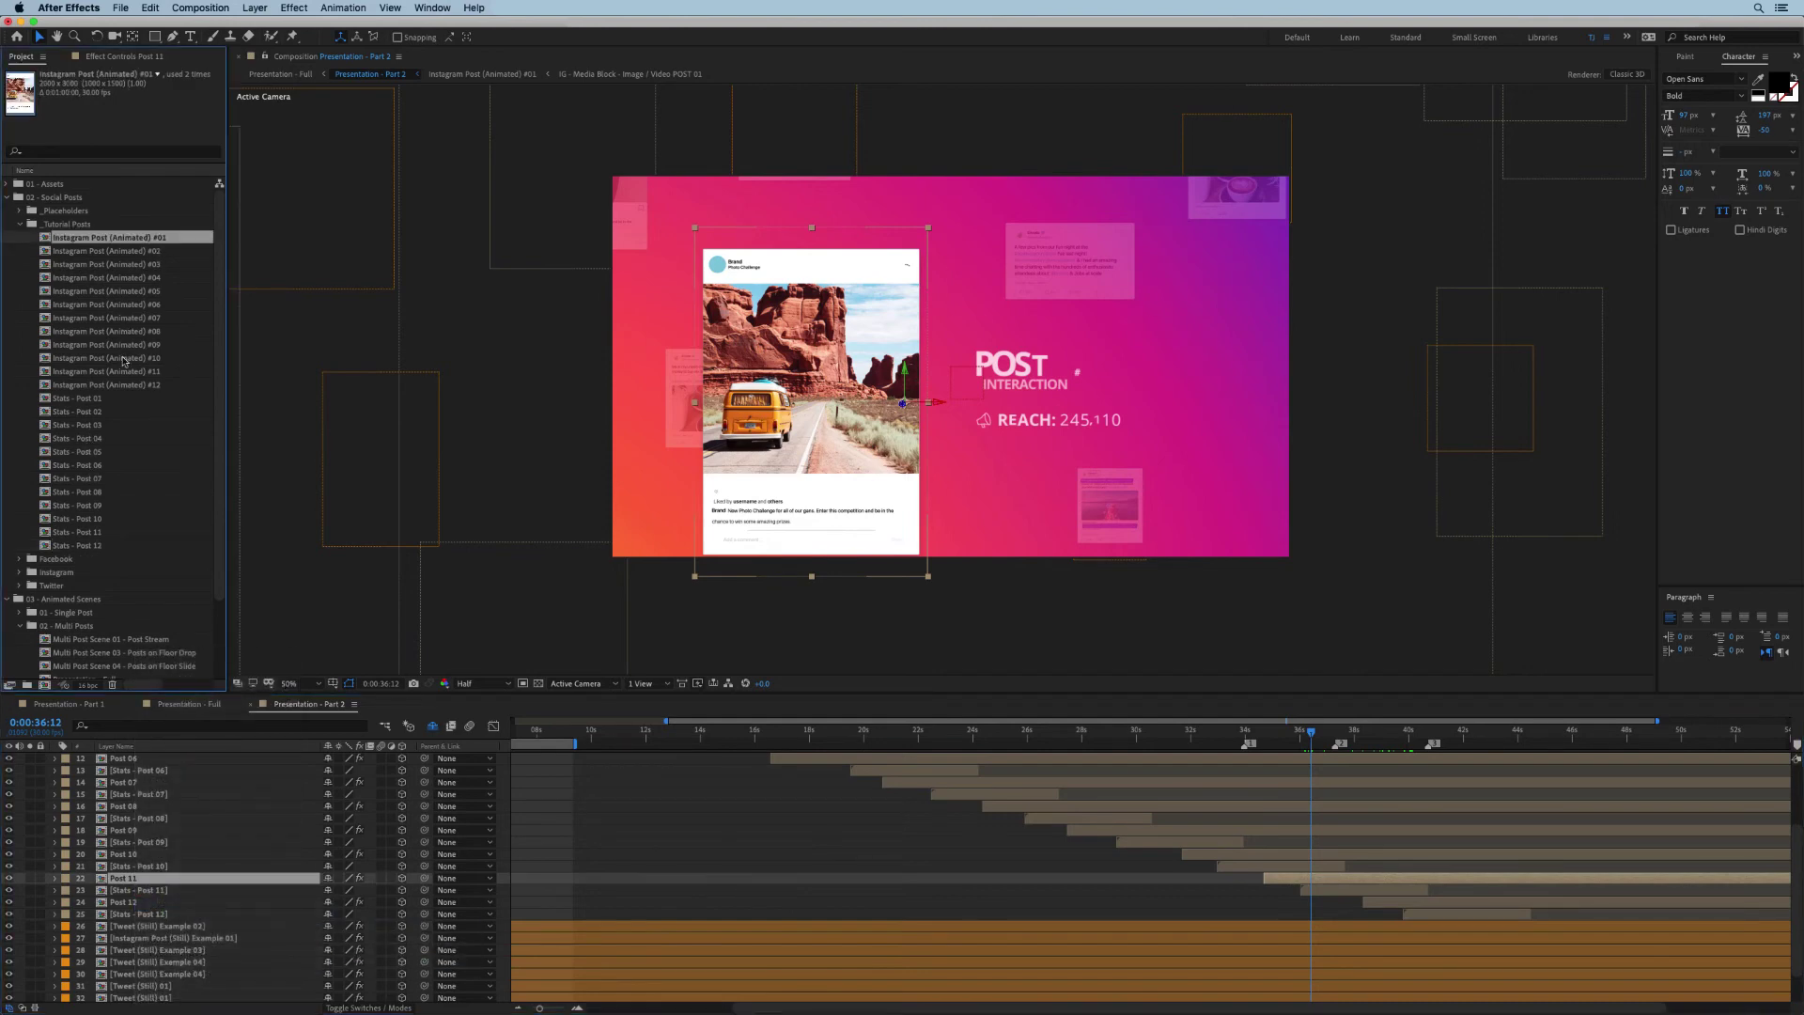
left_click_drag(124, 371, 160, 881)
left_click(136, 902)
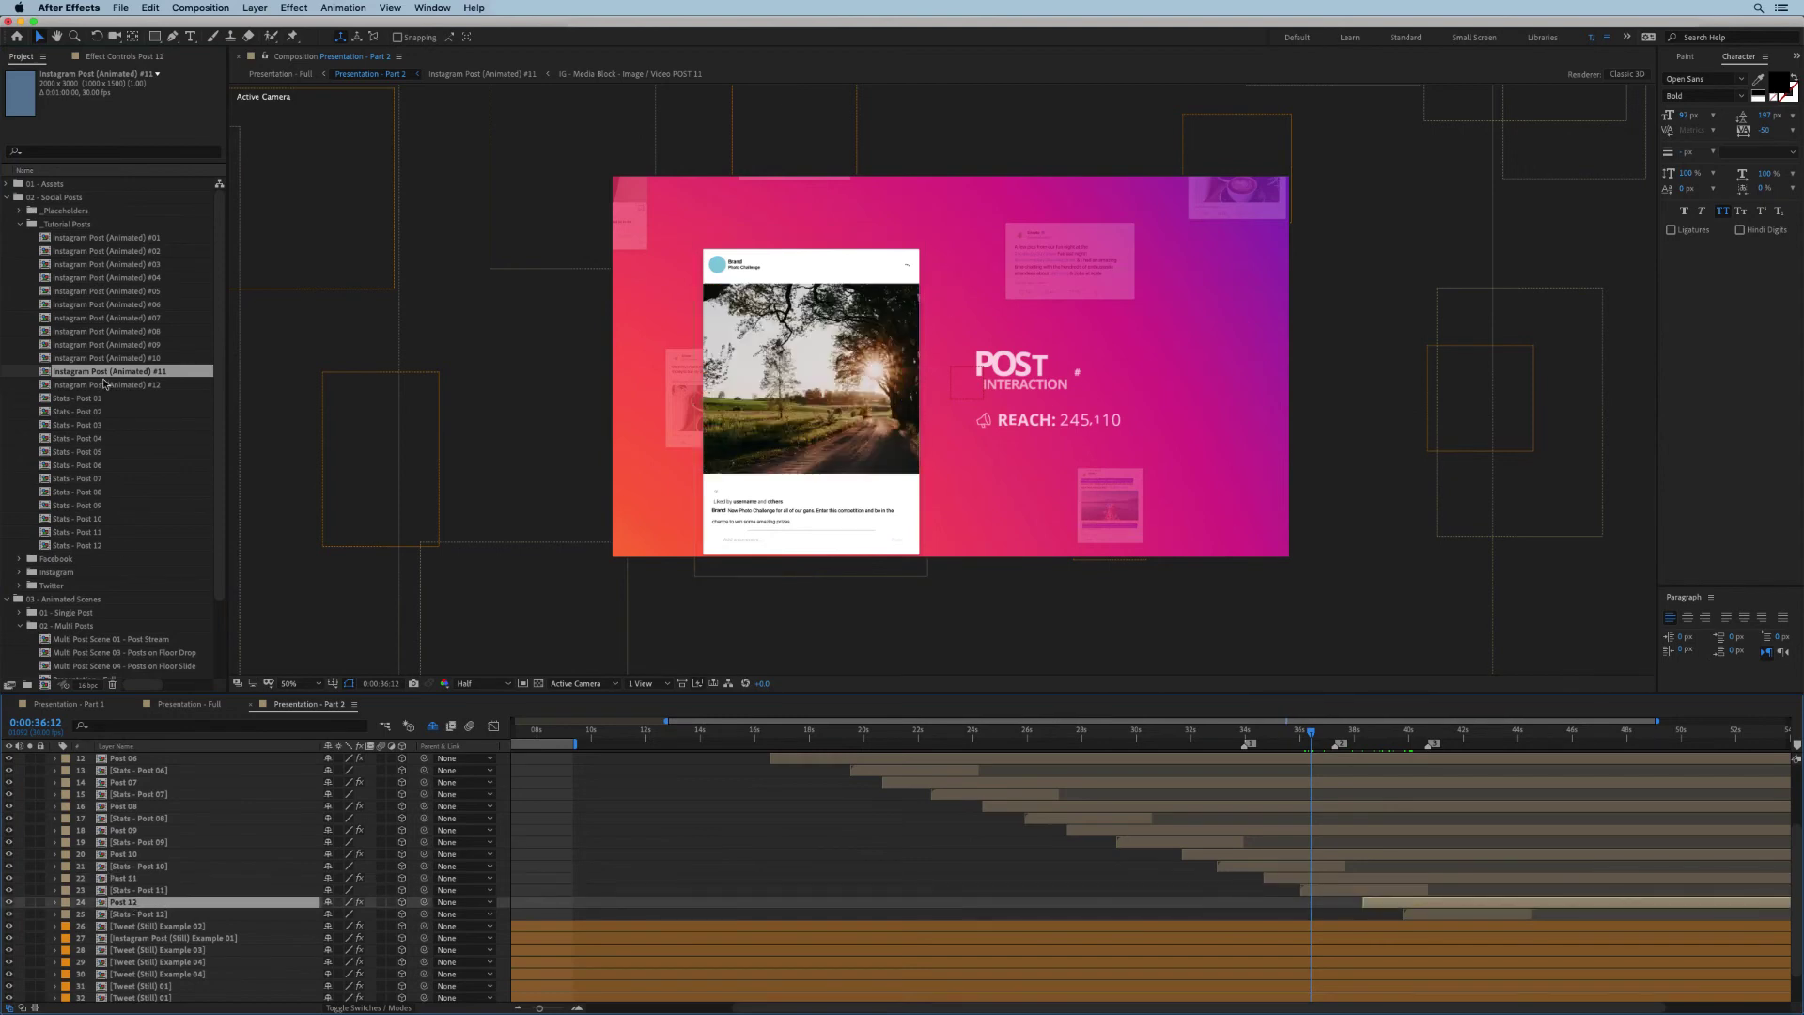
left_click_drag(105, 383, 154, 908)
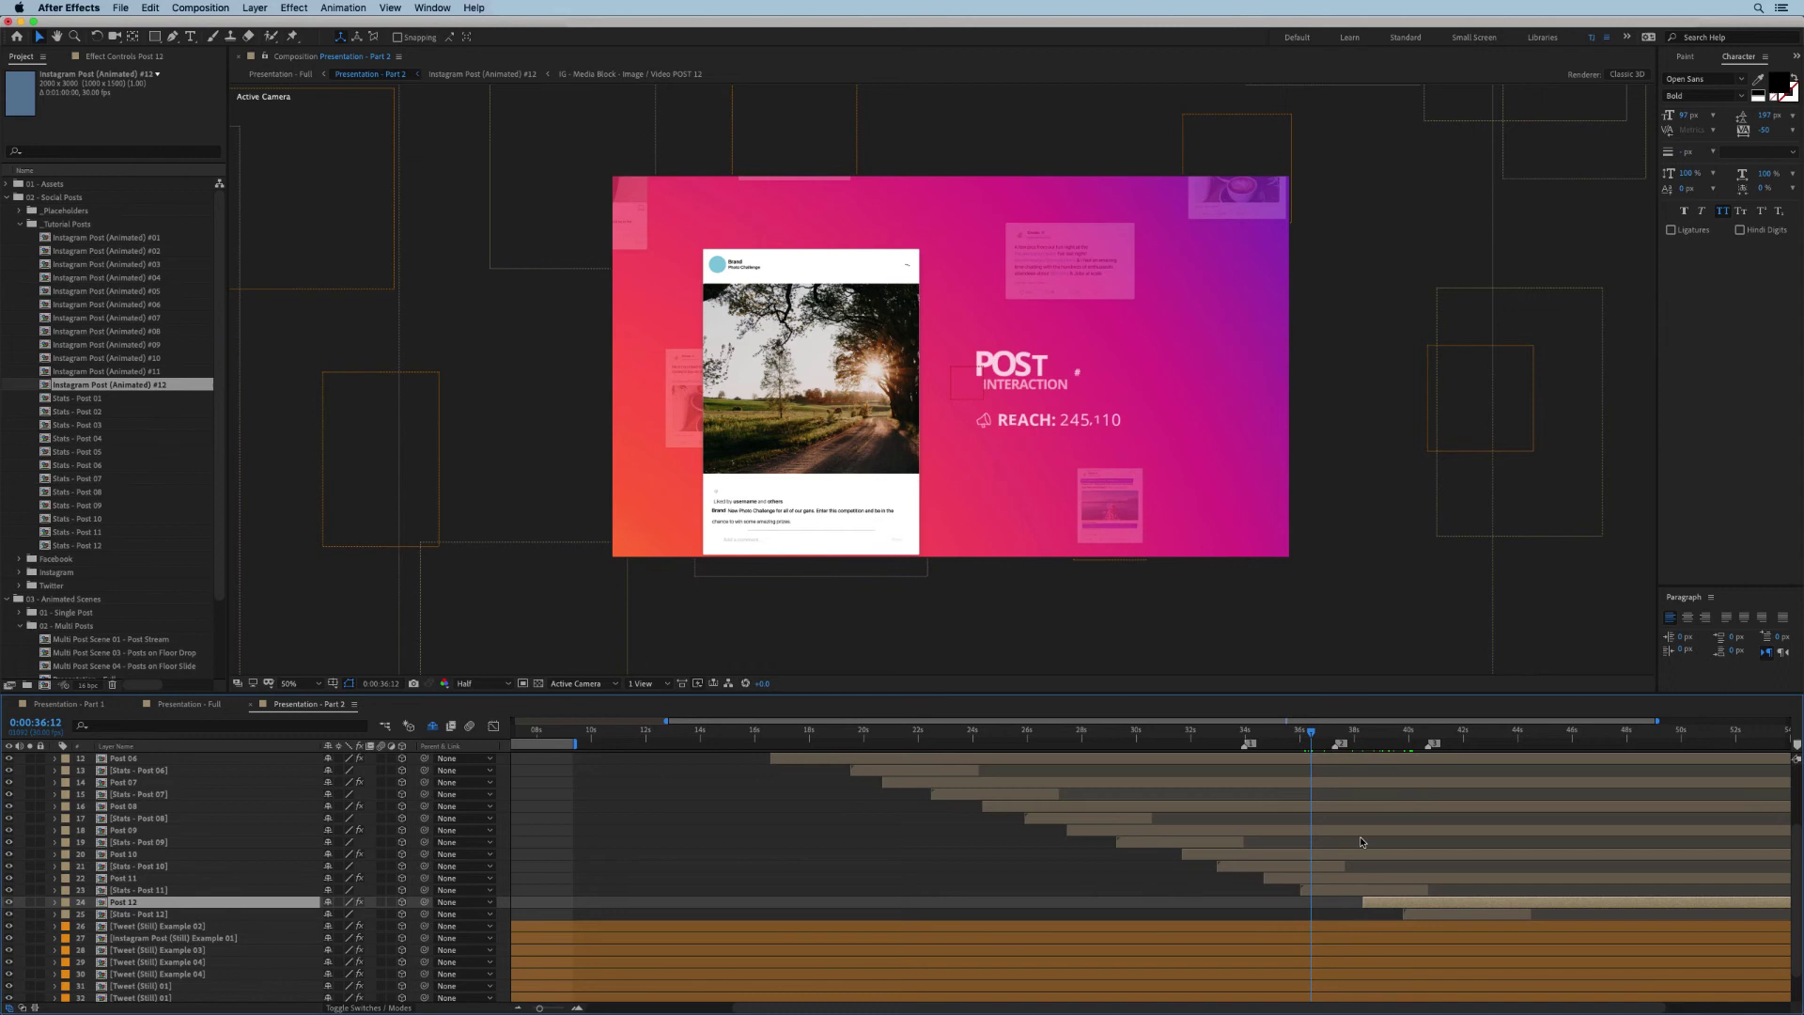
left_click_drag(1259, 739, 1244, 741)
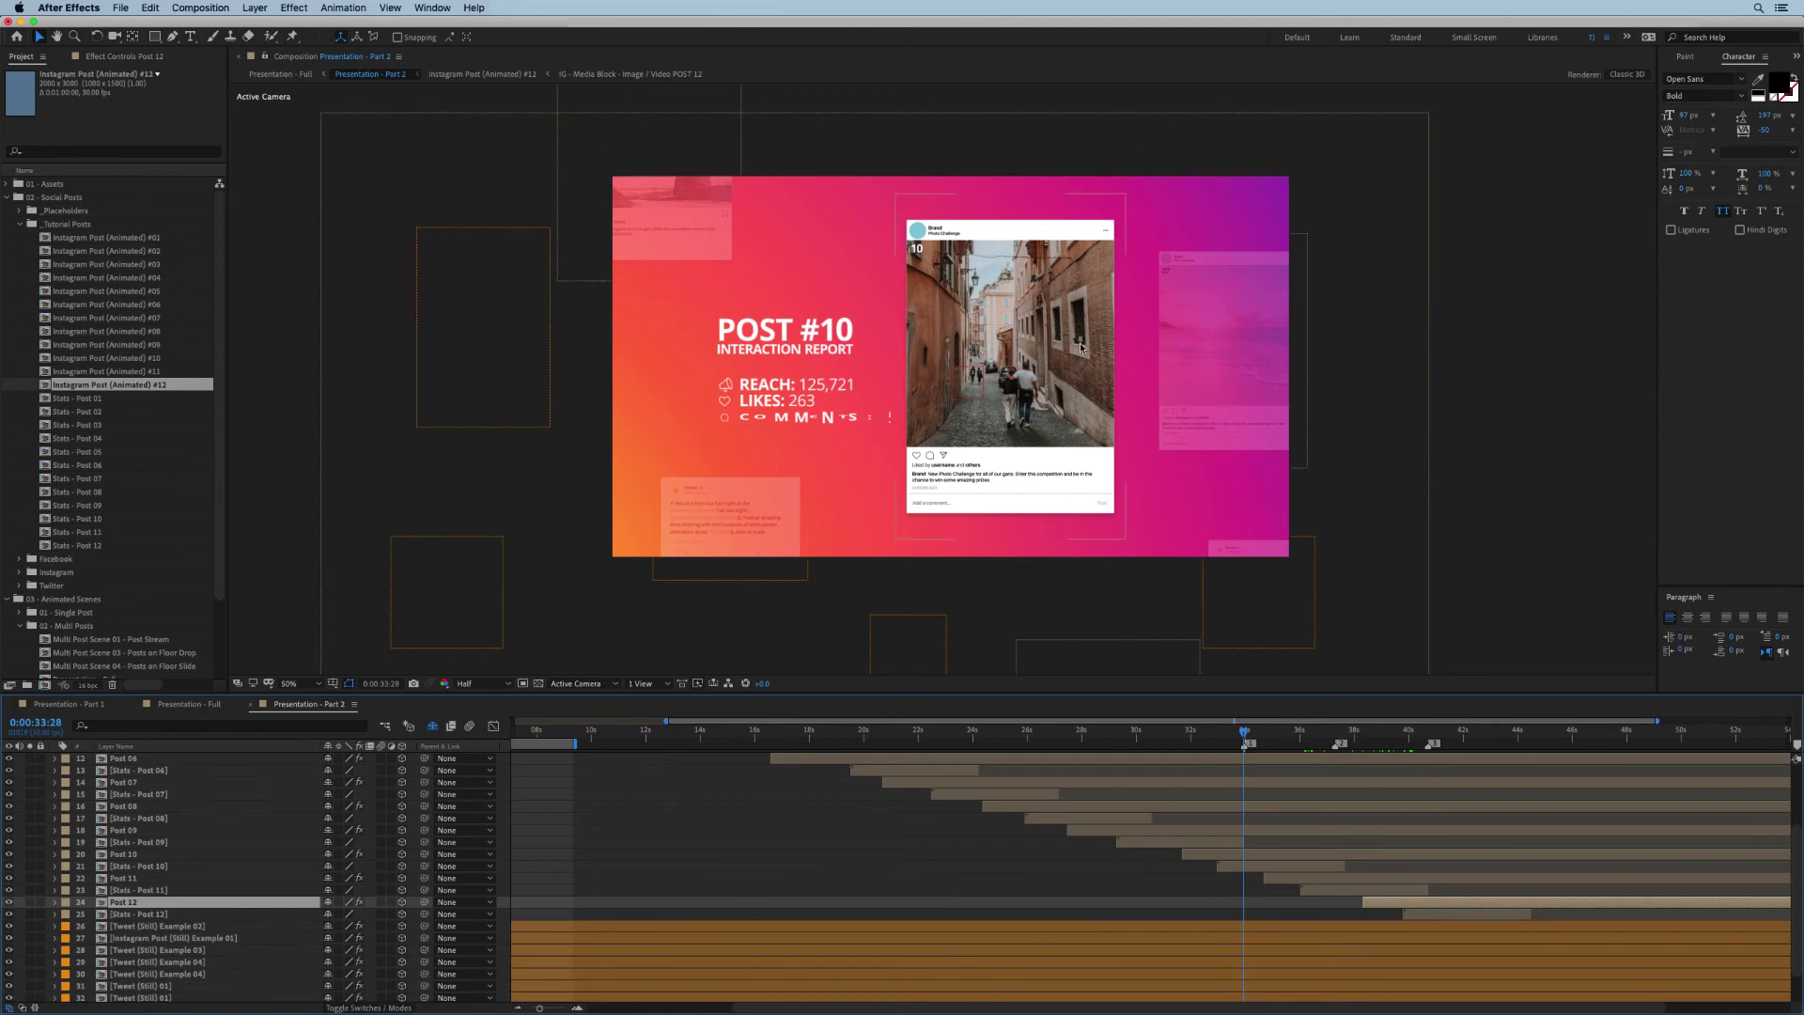
- Scrub the Part 2 timeline to check the finished Post #11 and Post #12 scenes
left_click(1324, 743)
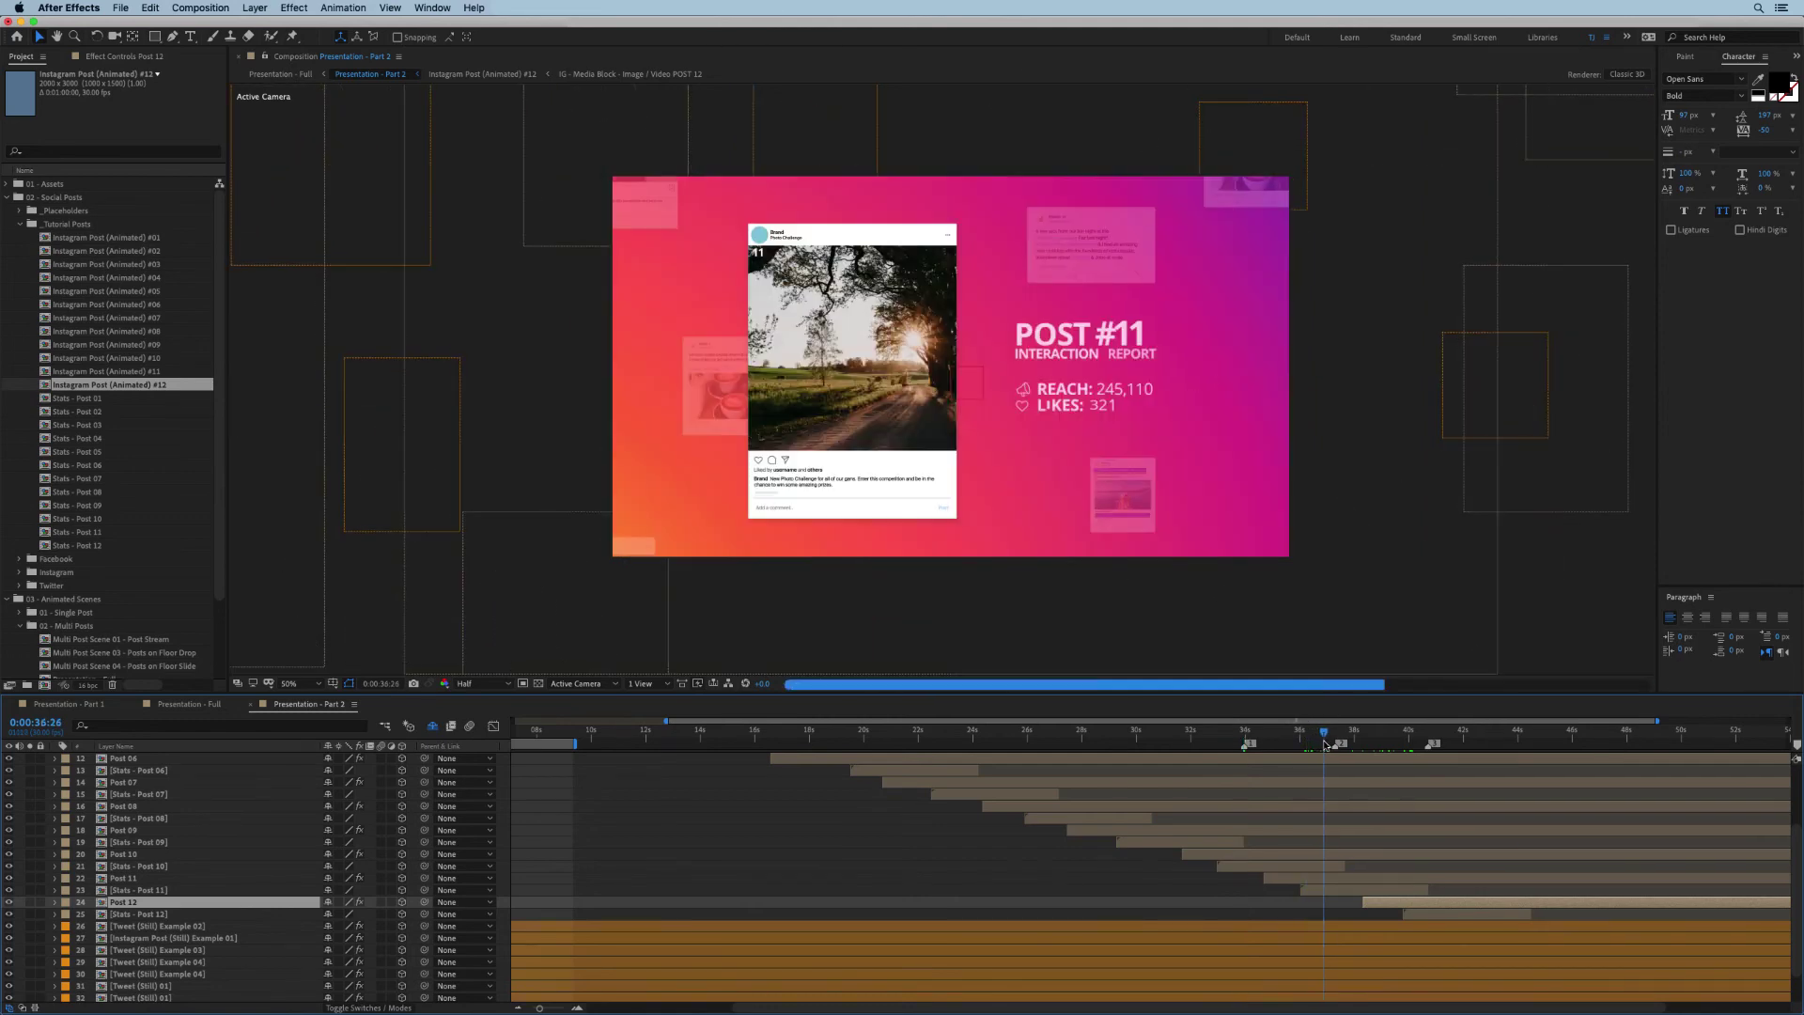
left_click_drag(1324, 743, 1334, 742)
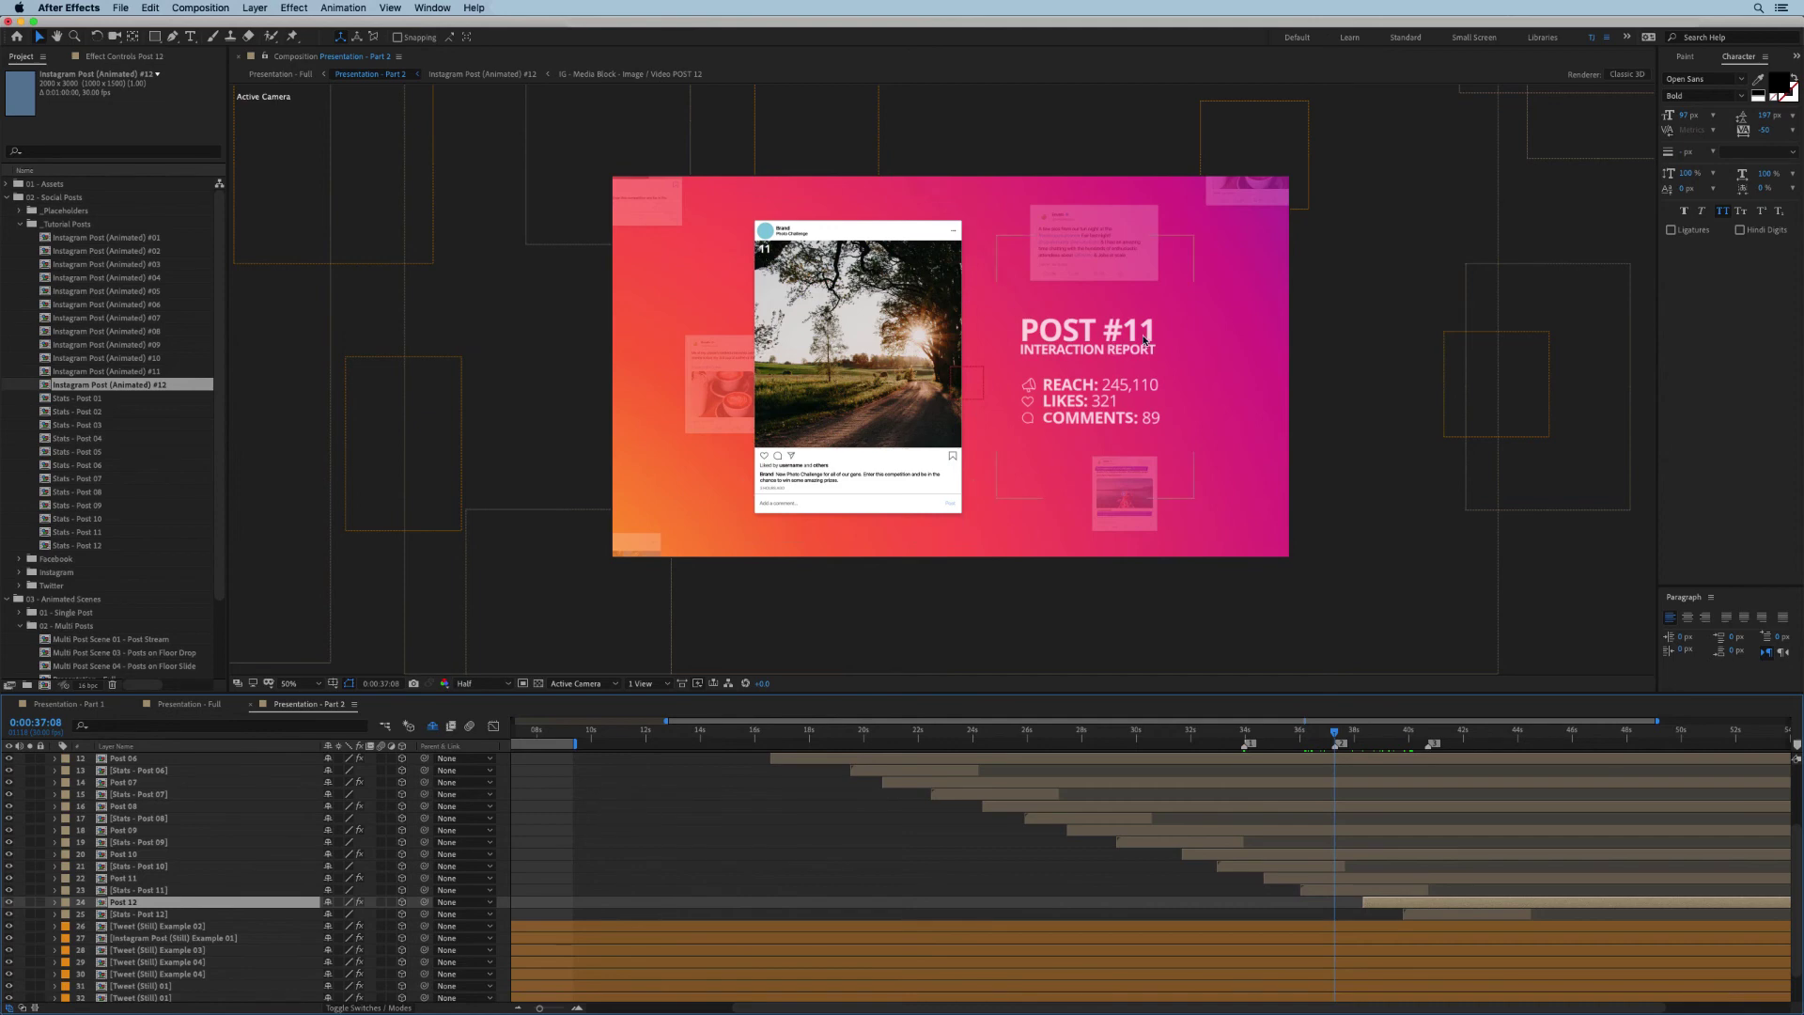
left_click(1426, 732)
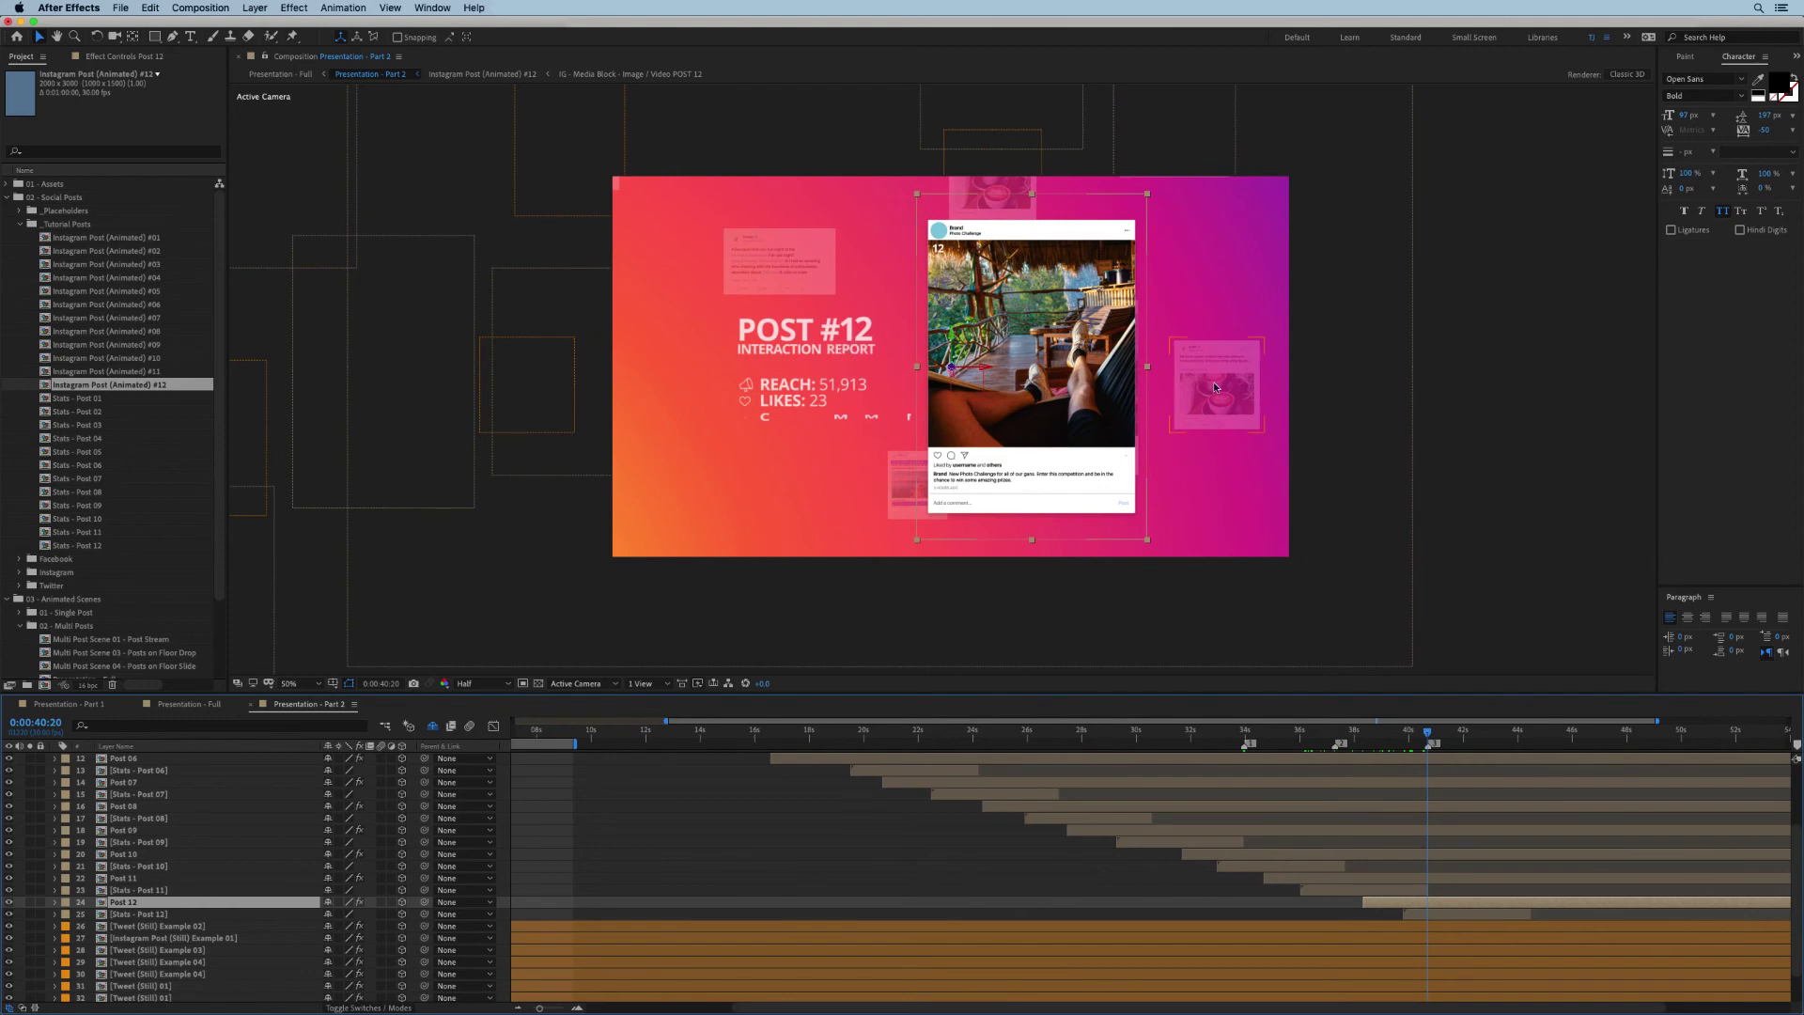
- Set the work area to span posts 10–12, then preview it and stop playback
left_click(1222, 735)
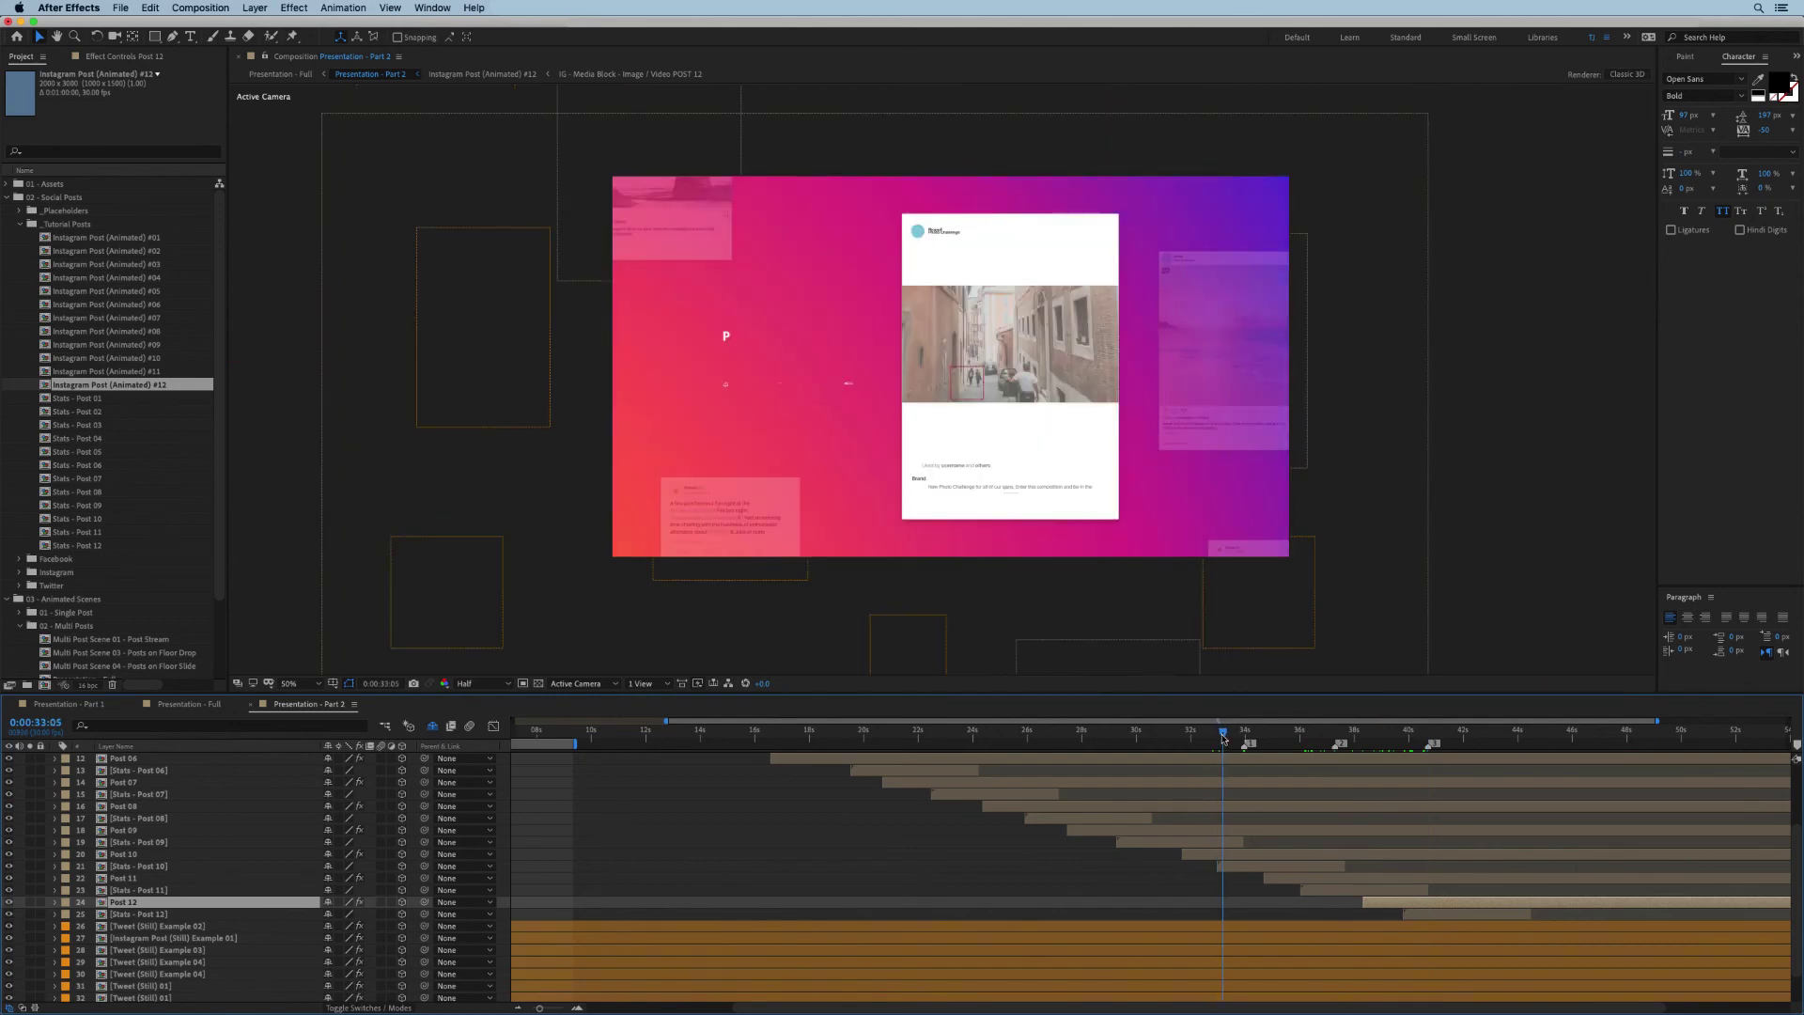
left_click_drag(1222, 740, 1478, 743)
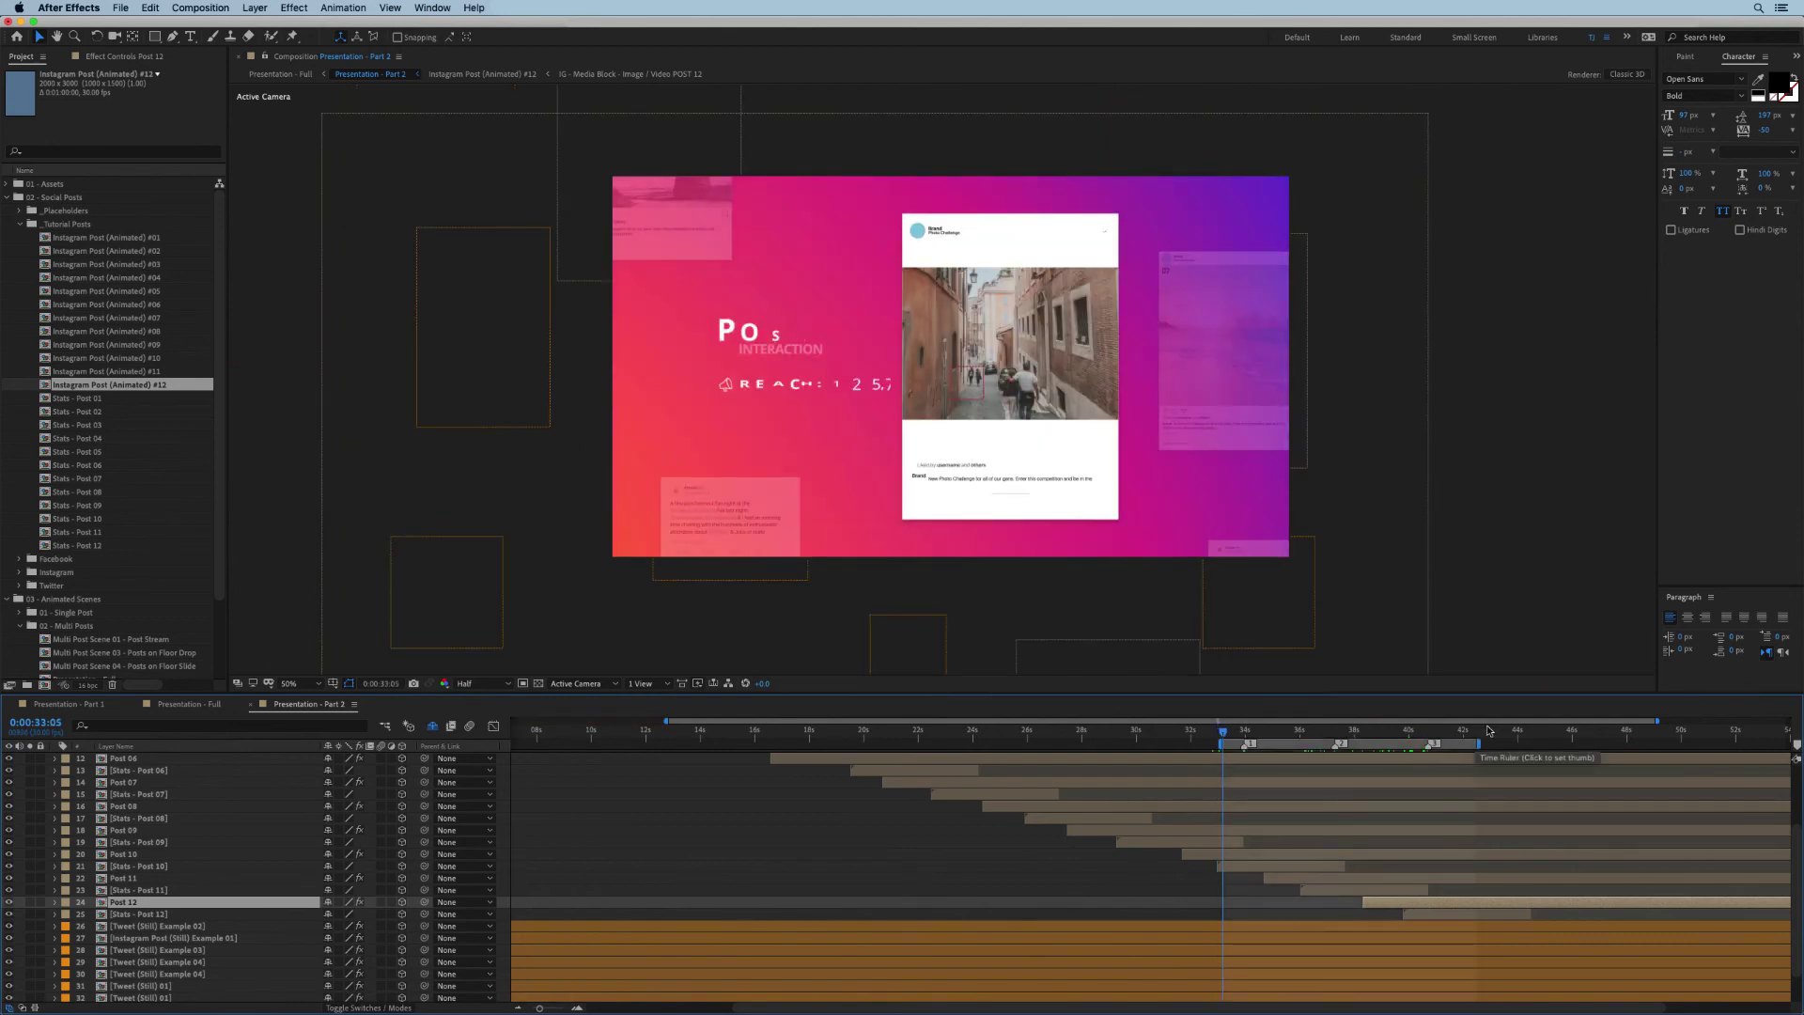
left_click(1464, 730)
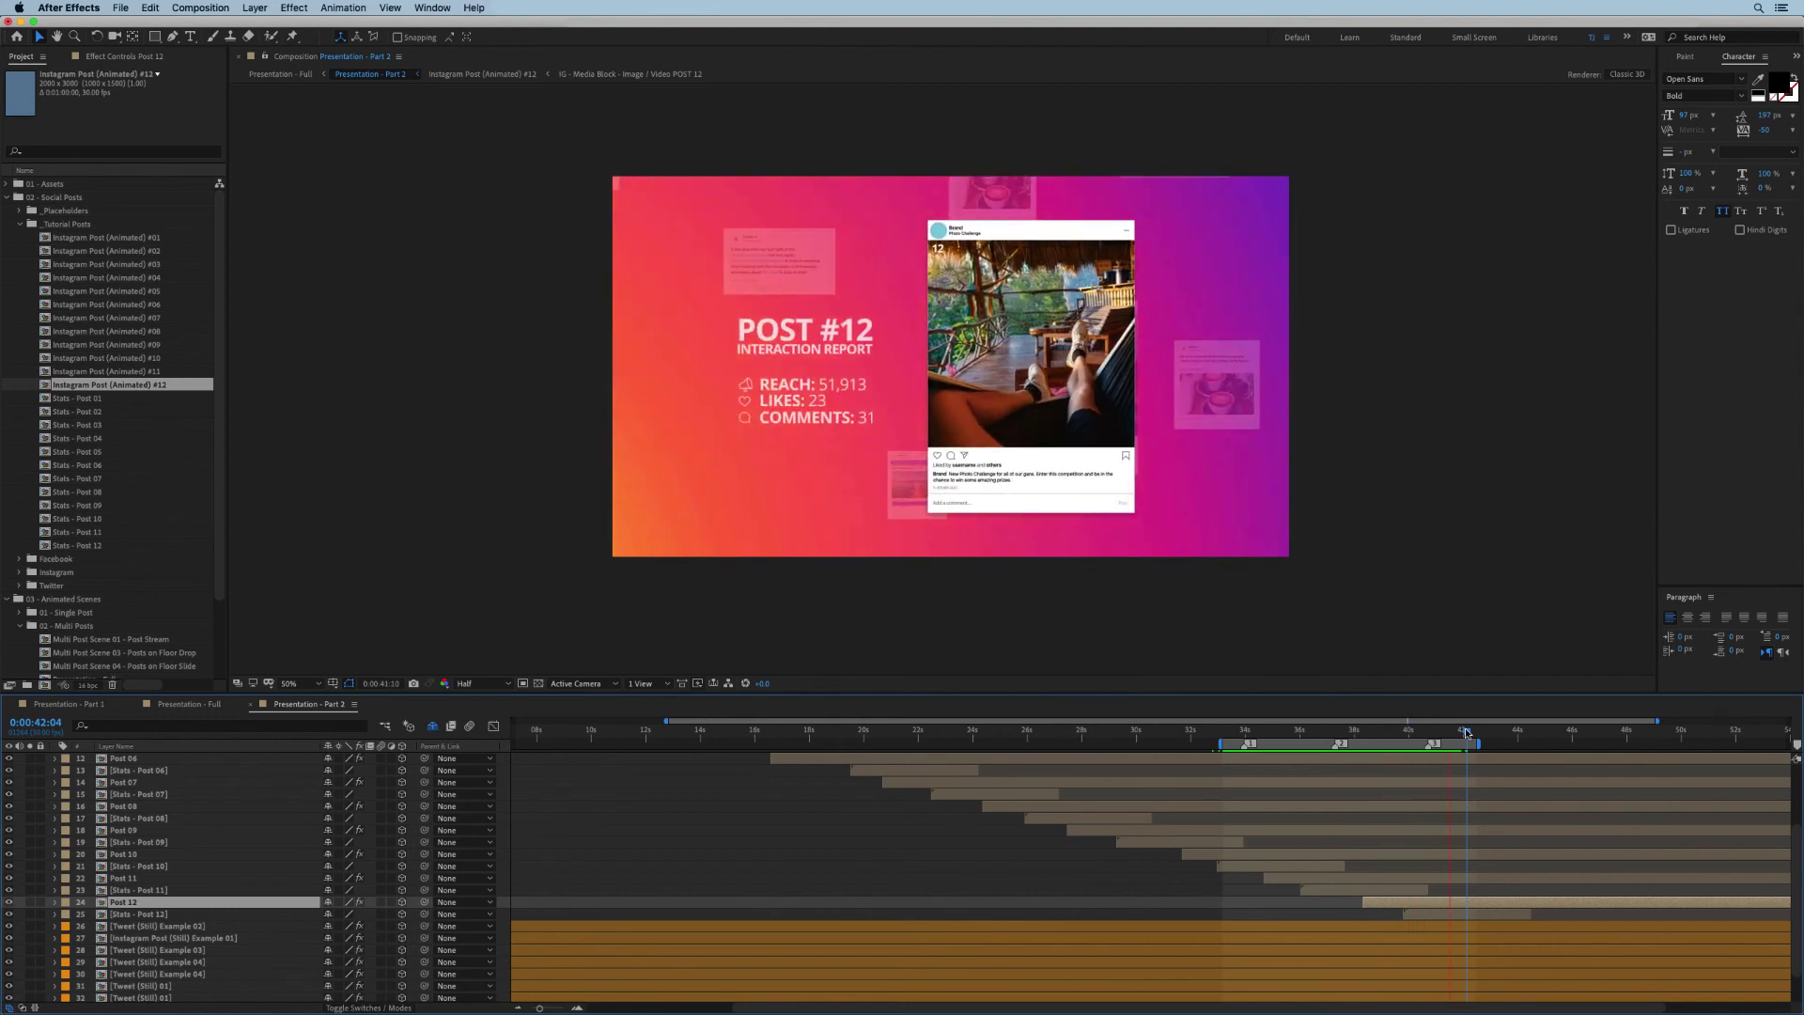
key("space")
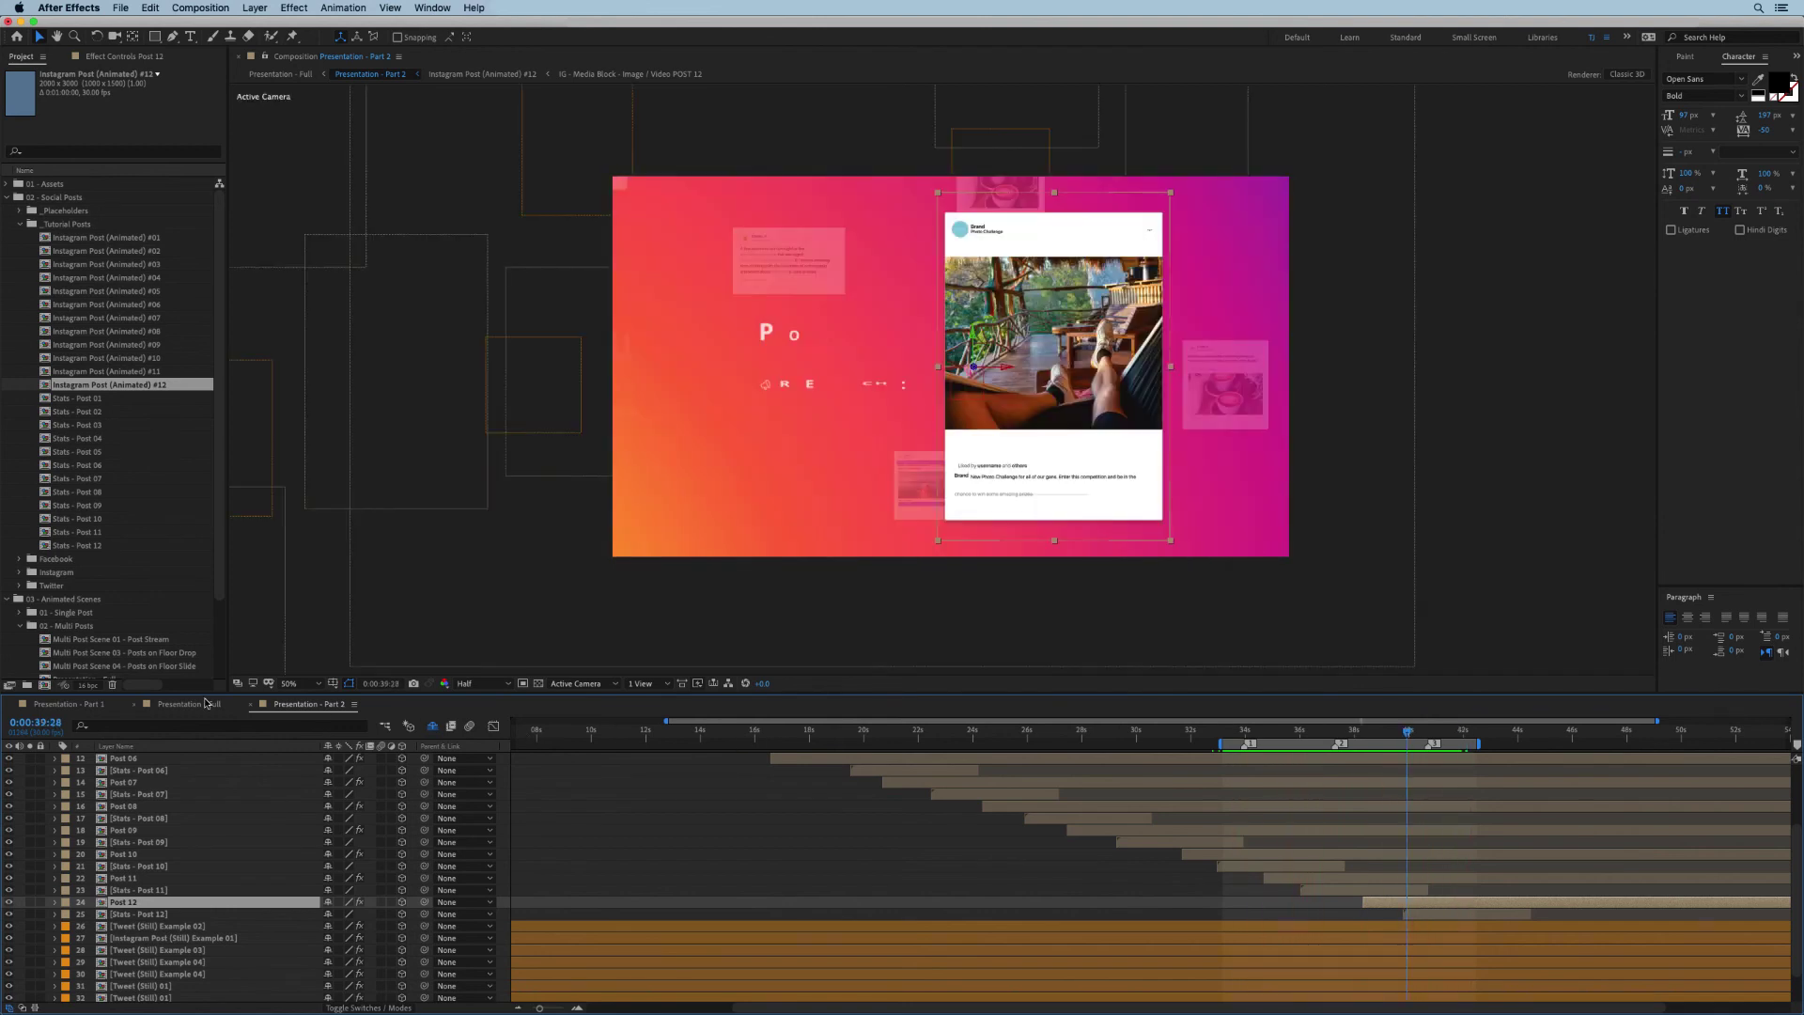
- In the Presentation - Full comp, preview Posts #10 through #12, stopping on Post #11
left_click(205, 704)
left_click(1347, 821)
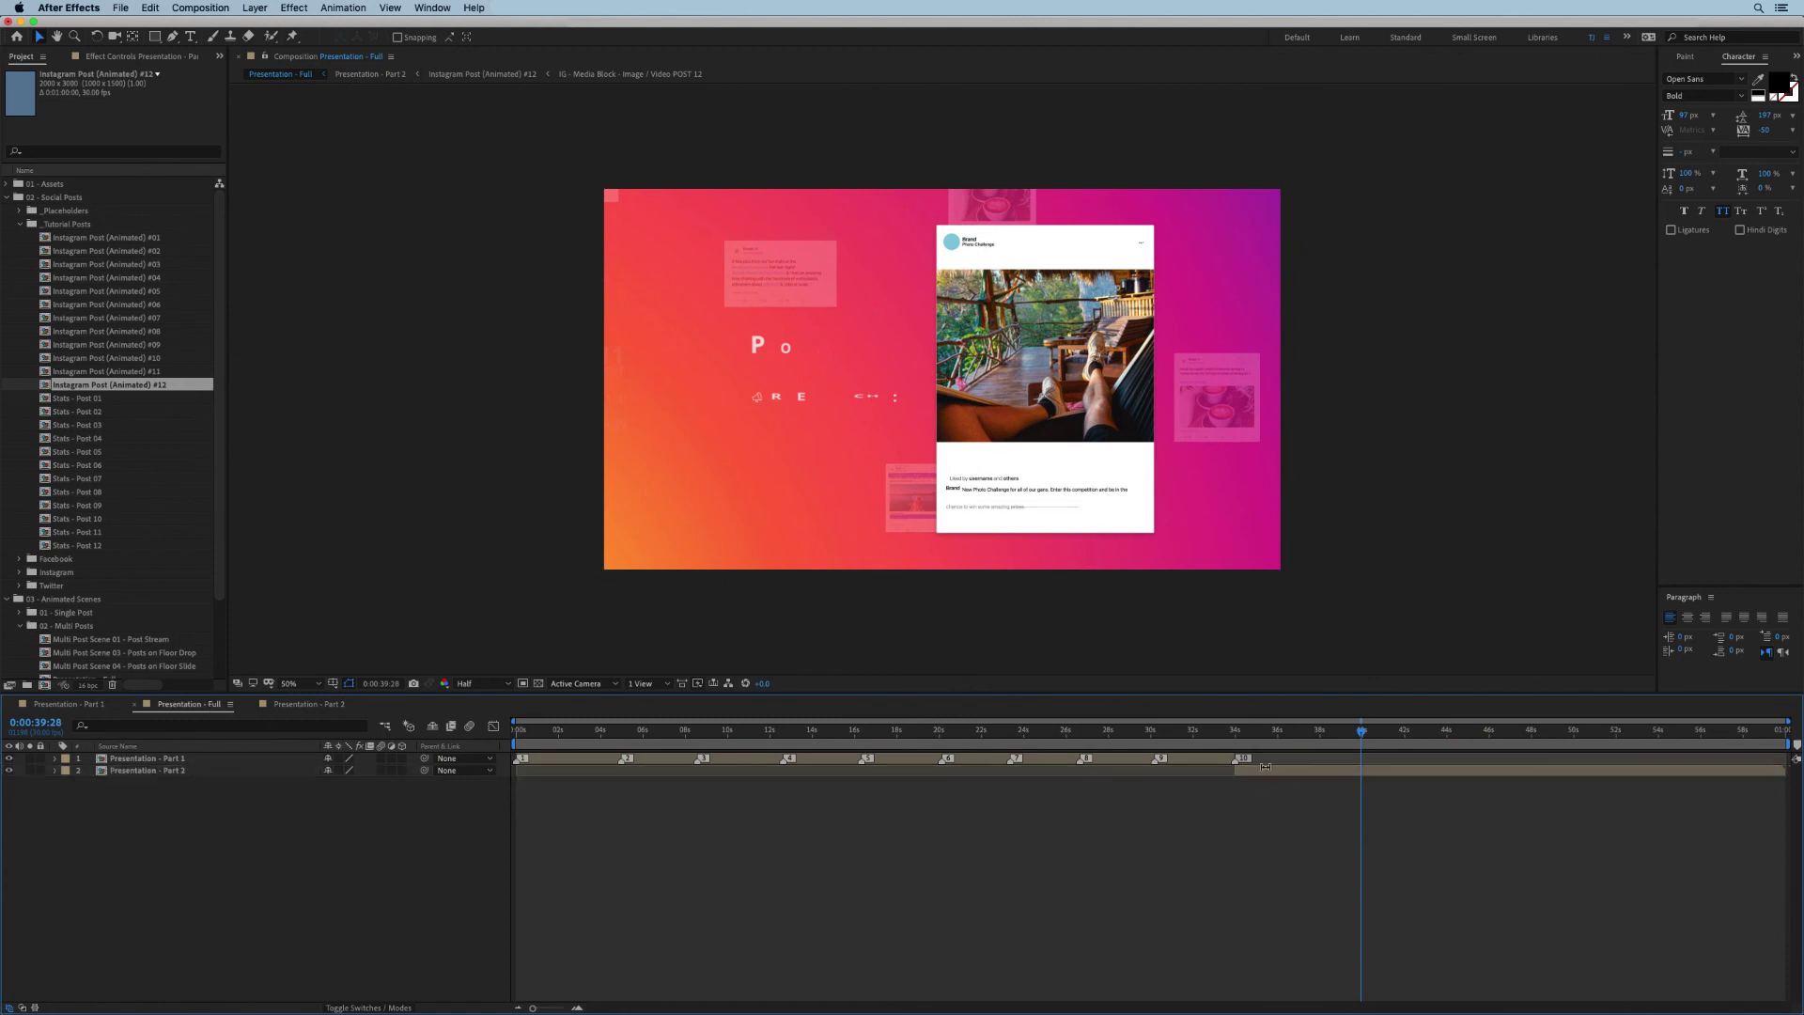
left_click_drag(1219, 732, 1406, 737)
left_click(1301, 770)
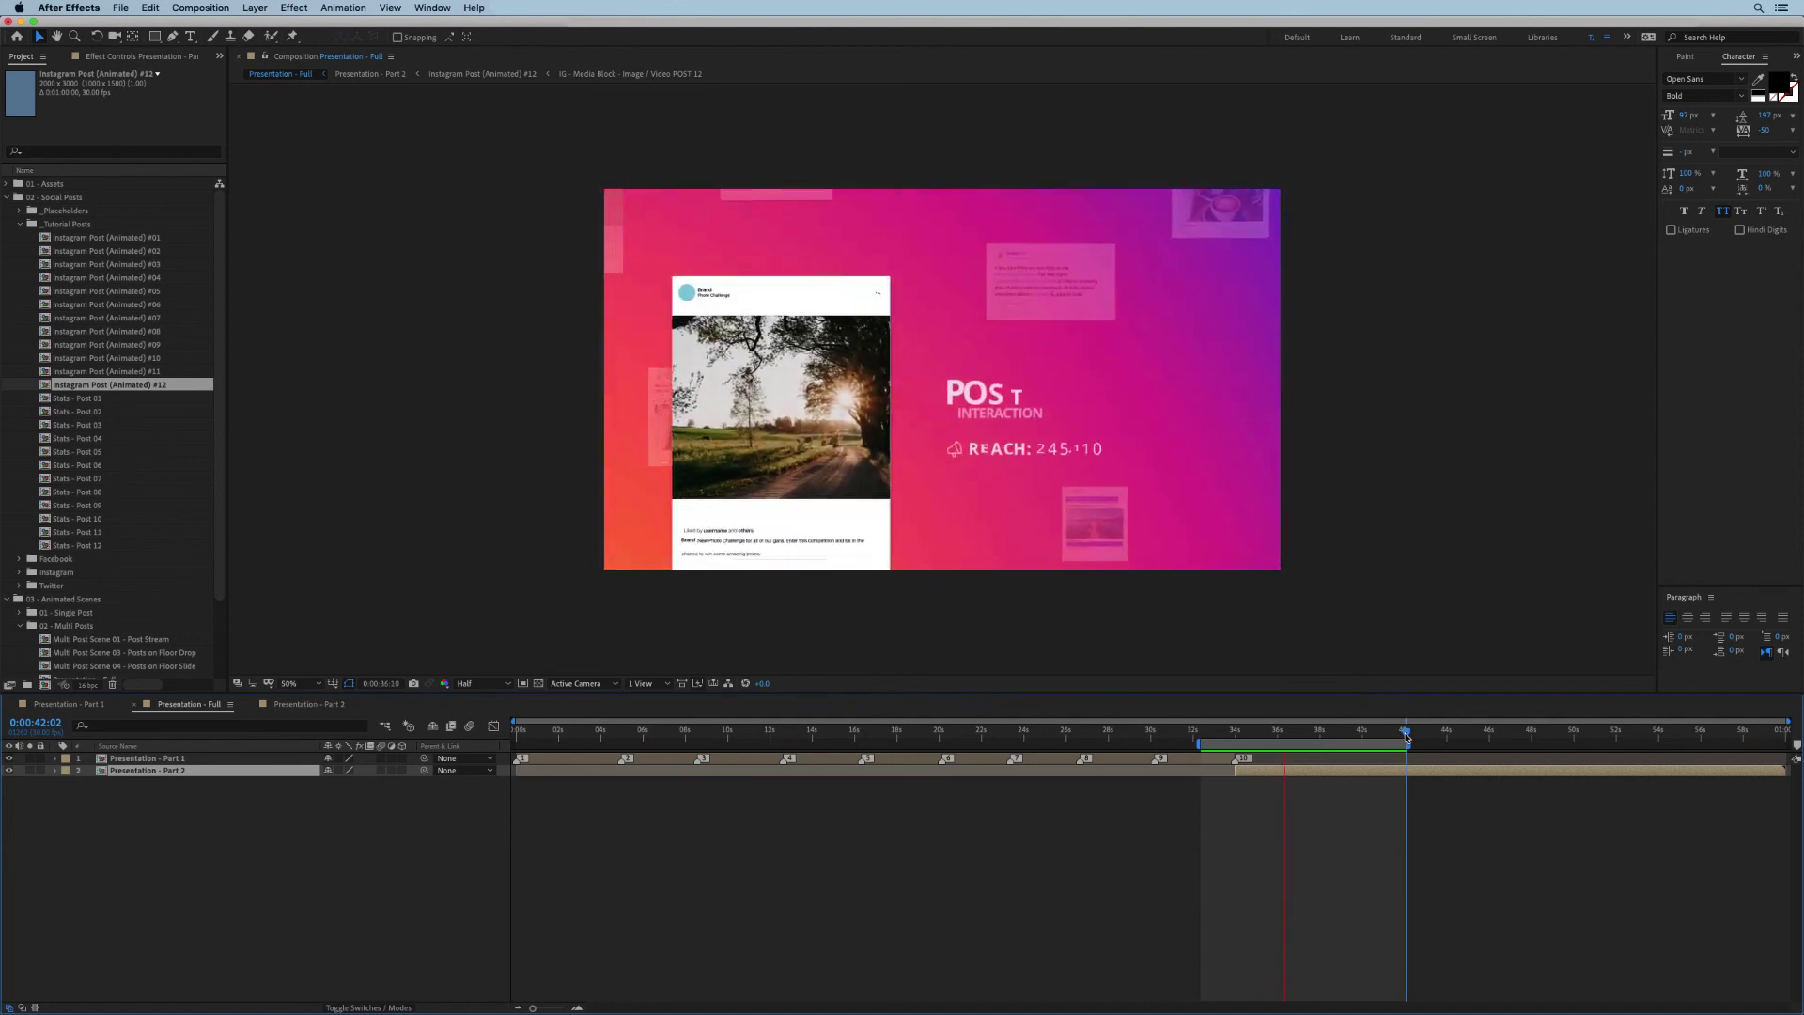
key("space")
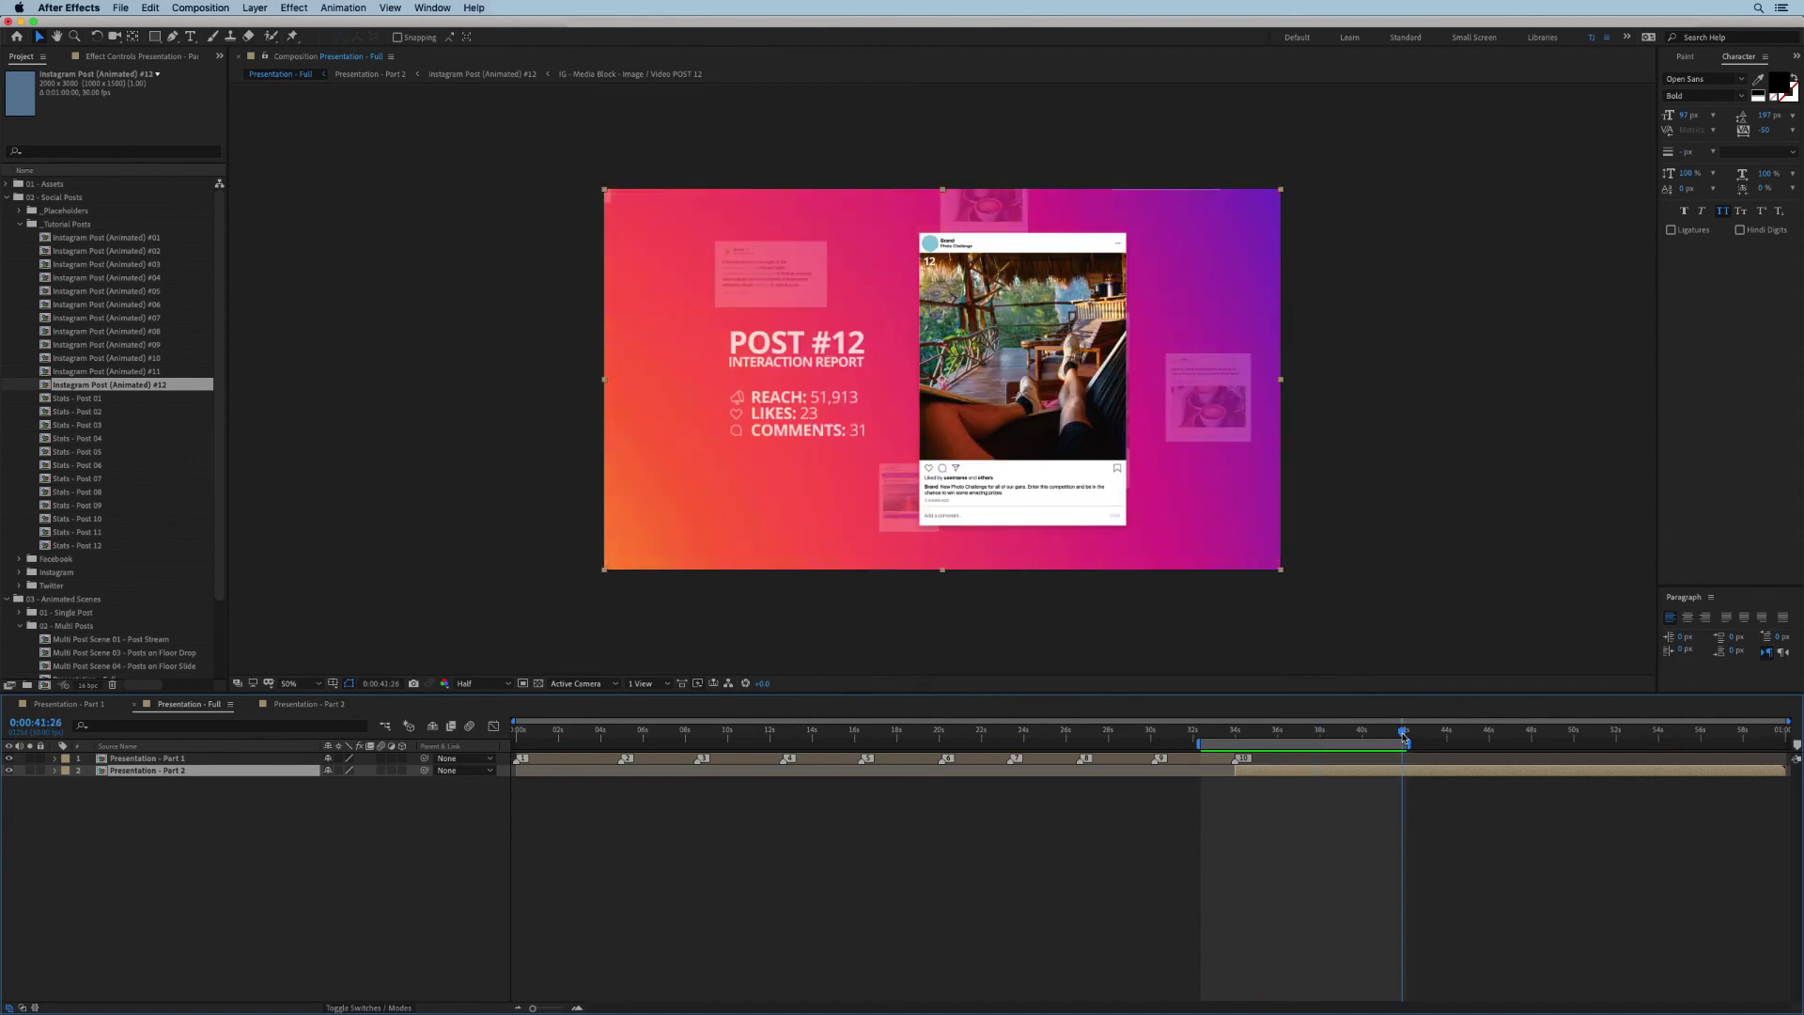
left_click(1317, 734)
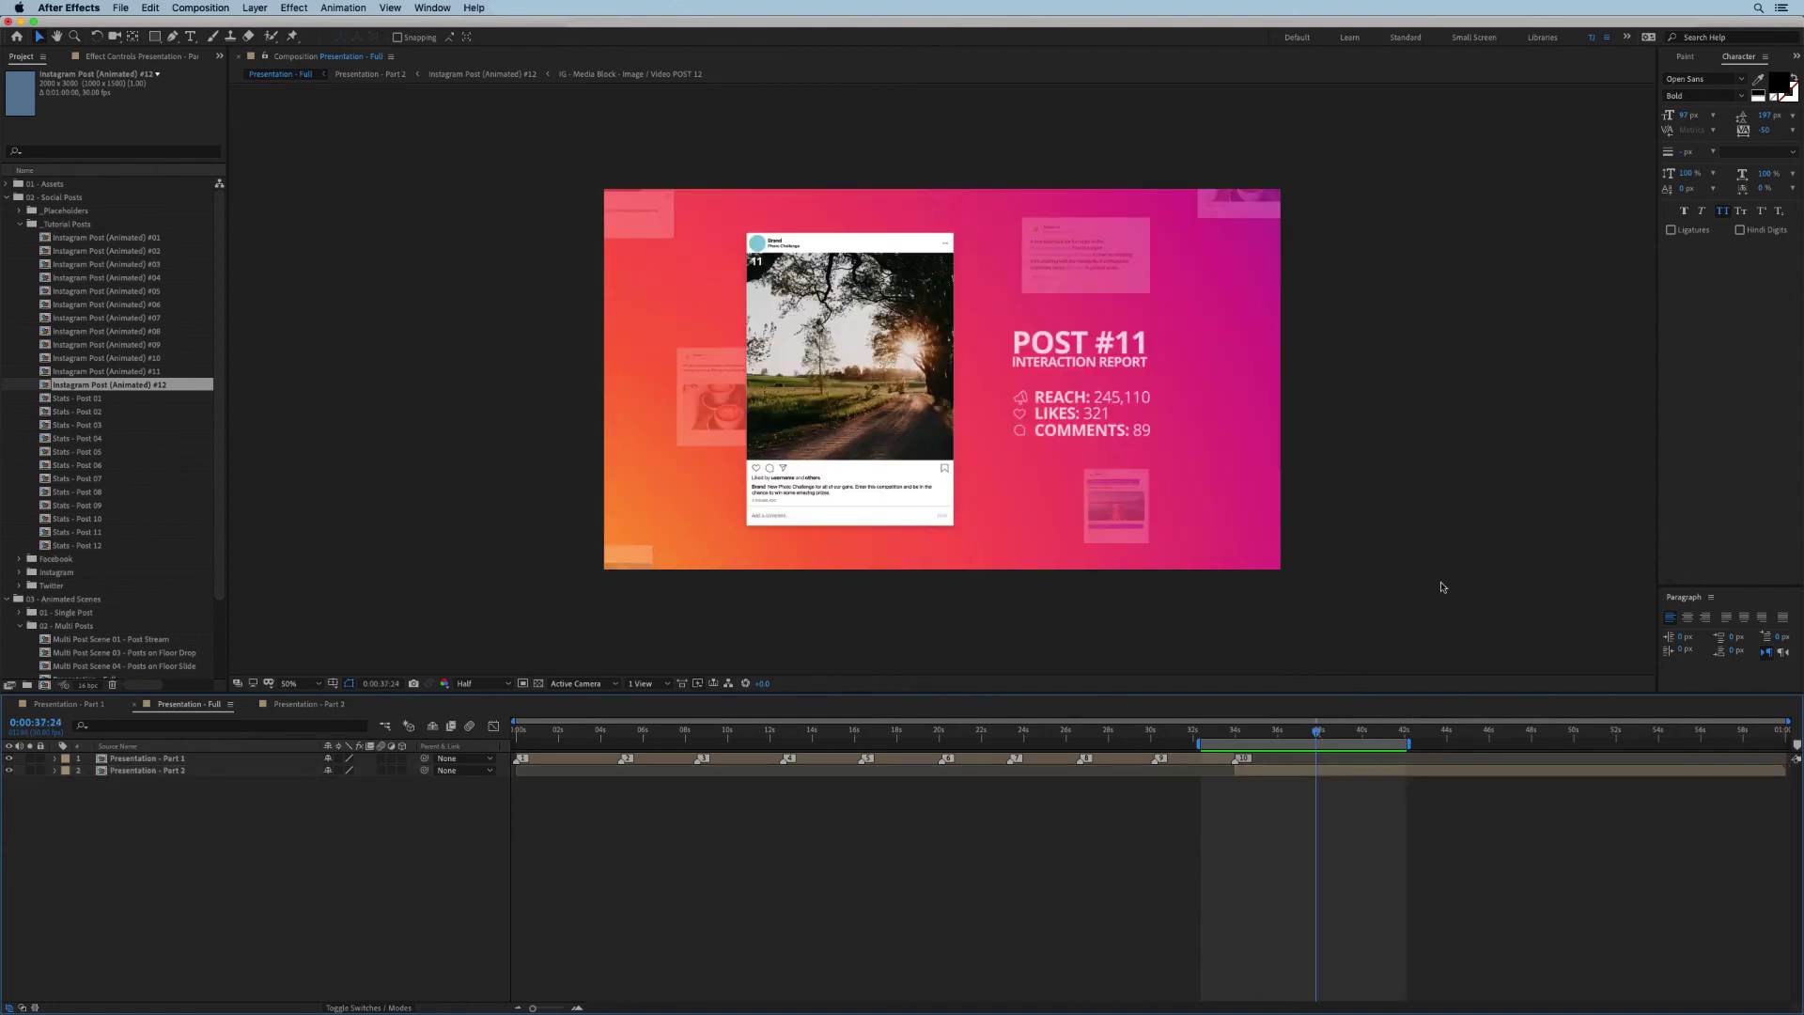